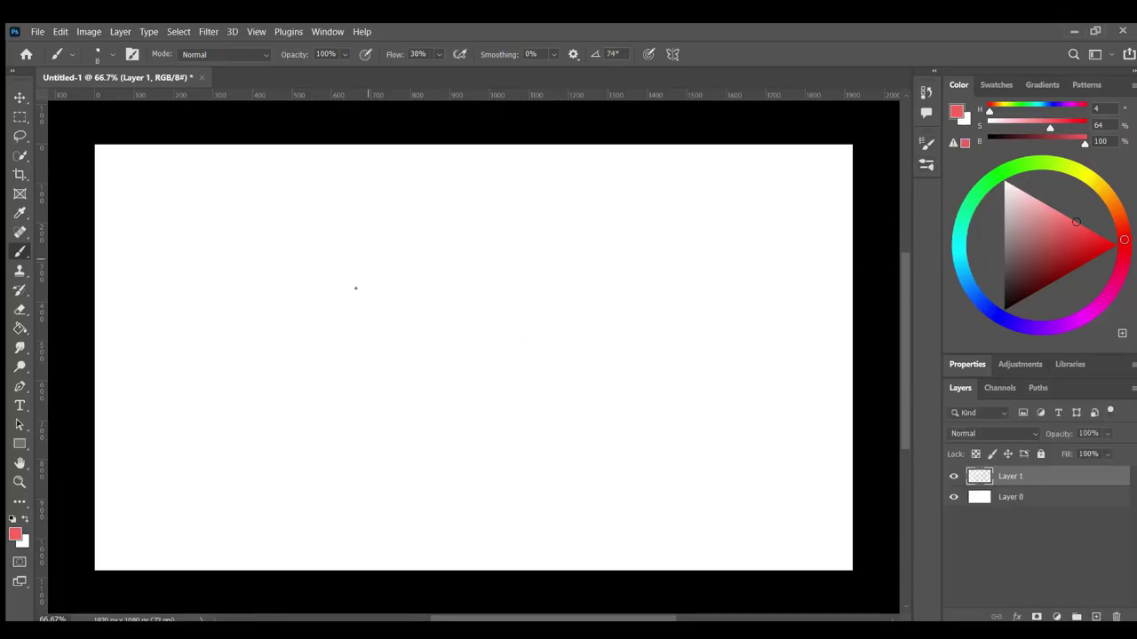
- Sketch both birds' head circles and oval bodies in black
key(d)
drag(390, 248, 366, 259)
mouse_move(382, 300)
mouse_down()
mouse_move(307, 438)
mouse_move(373, 302)
mouse_move(337, 318)
mouse_up()
drag(424, 303, 371, 403)
mouse_move(484, 241)
mouse_down()
mouse_move(489, 302)
mouse_move(613, 417)
mouse_up()
drag(558, 284, 652, 395)
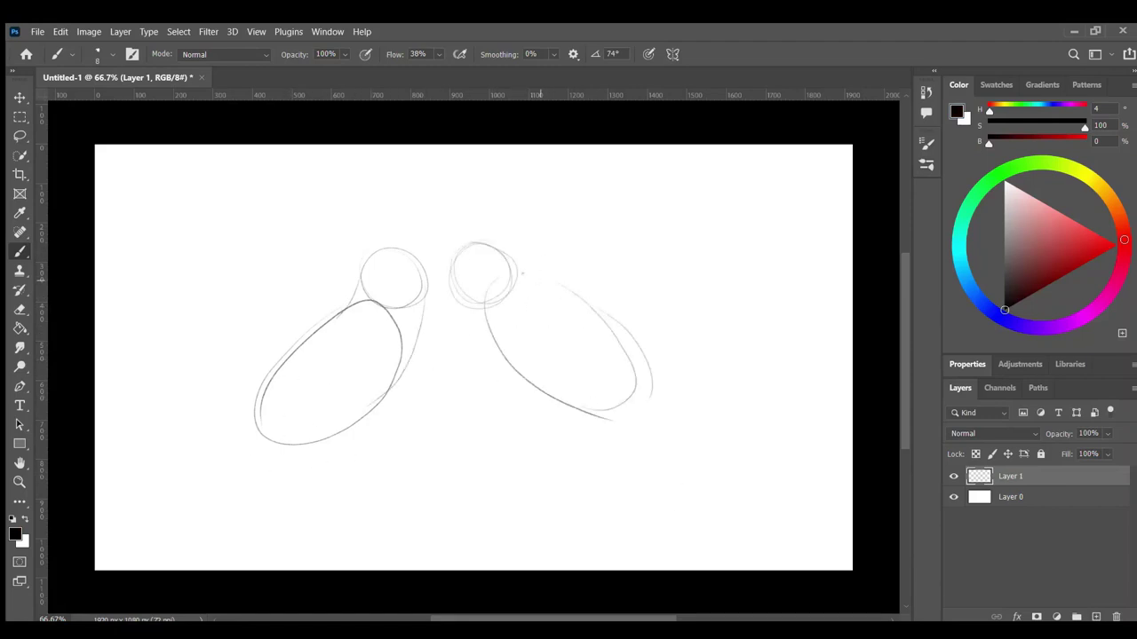
- Sketch the left bird's back, wing and tail, plus the branch's top and lower edges
mouse_move(328, 320)
mouse_down()
mouse_move(210, 435)
mouse_move(323, 319)
mouse_up()
key(ctrl+z)
drag(286, 365, 334, 330)
drag(319, 348, 240, 424)
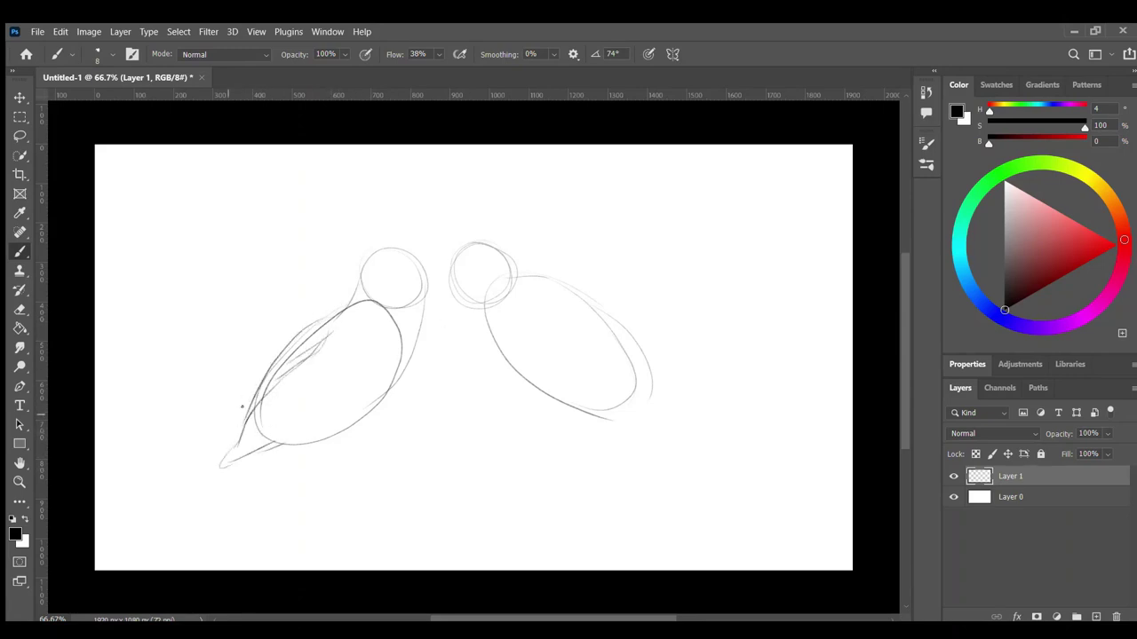
drag(309, 451, 690, 394)
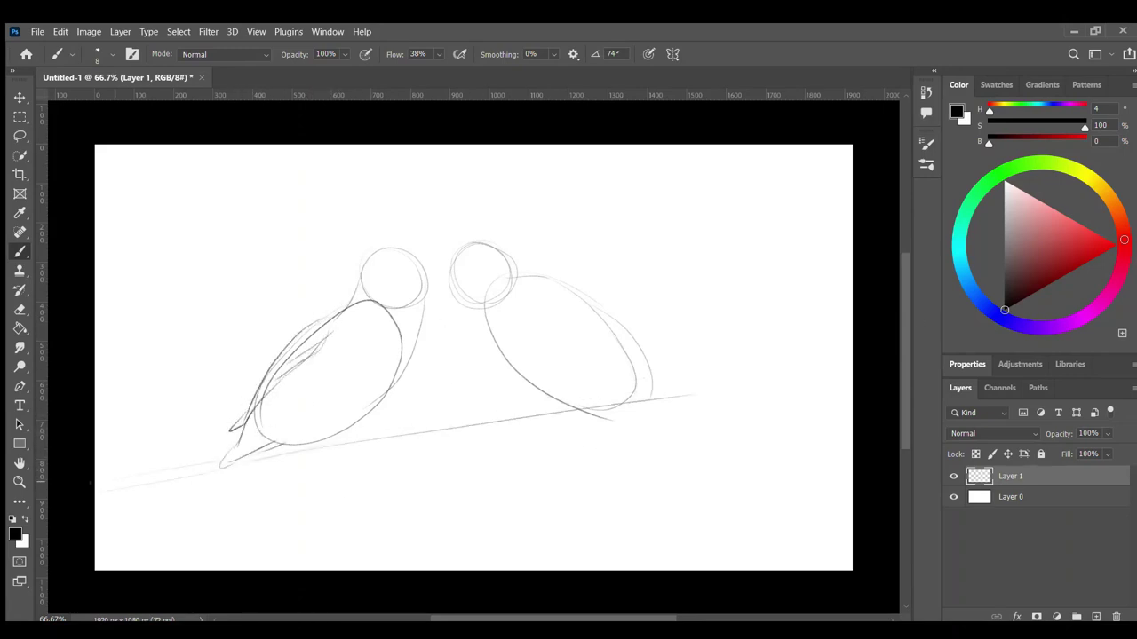
drag(97, 533, 853, 426)
drag(691, 394, 852, 371)
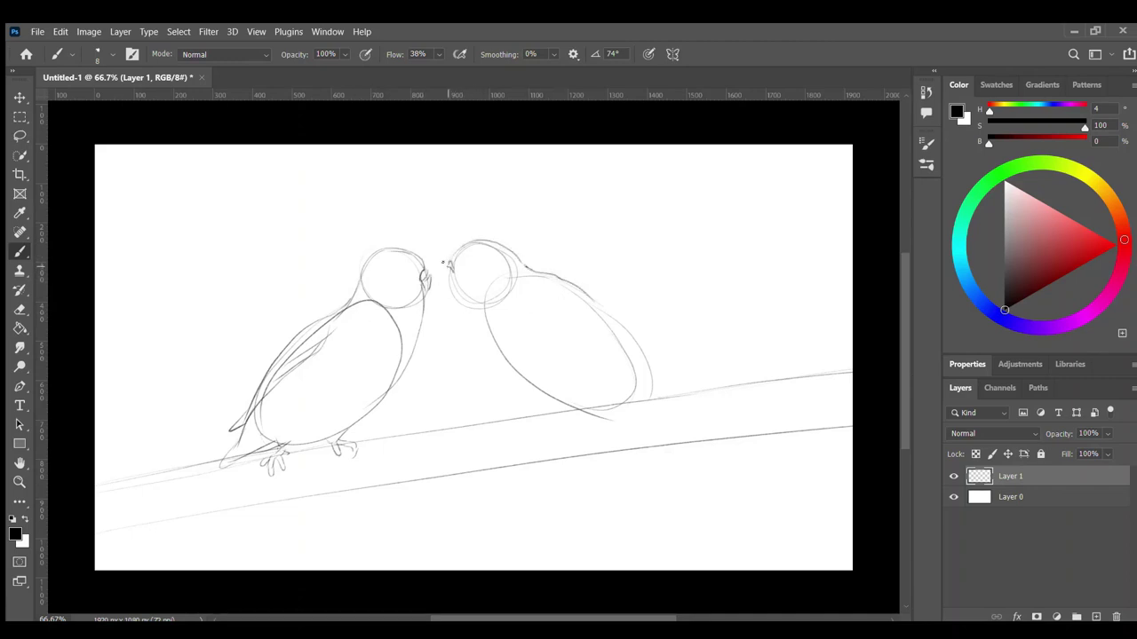
- Sketch the right bird's chest feathers, wing, tail, belly curve and feet
drag(470, 309, 484, 348)
mouse_move(526, 297)
mouse_down()
mouse_move(532, 342)
mouse_move(635, 335)
mouse_move(608, 356)
mouse_move(763, 381)
mouse_up()
mouse_move(533, 381)
mouse_down()
mouse_move(636, 388)
mouse_move(588, 424)
mouse_move(604, 423)
mouse_up()
drag(640, 396, 655, 413)
- Hatch diagonal texture across the branch, fade the sketch to 53% opacity, and add Layer 2
drag(422, 441, 479, 469)
drag(513, 428, 551, 450)
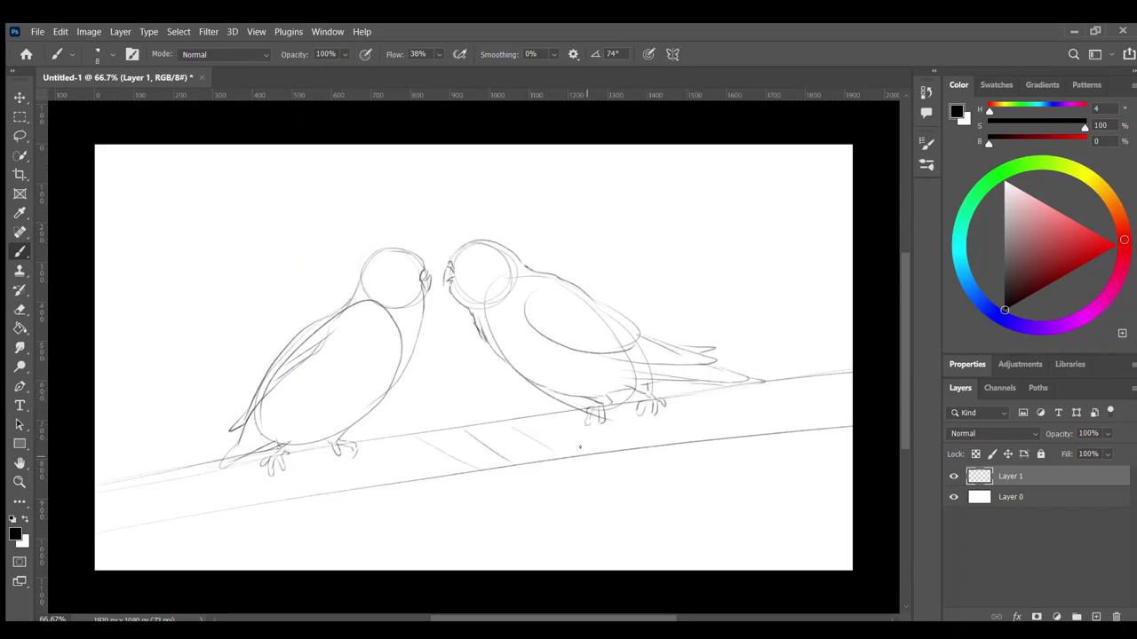
drag(643, 409, 700, 438)
drag(743, 387, 808, 416)
drag(370, 444, 440, 488)
drag(159, 471, 220, 518)
drag(1108, 434, 1066, 444)
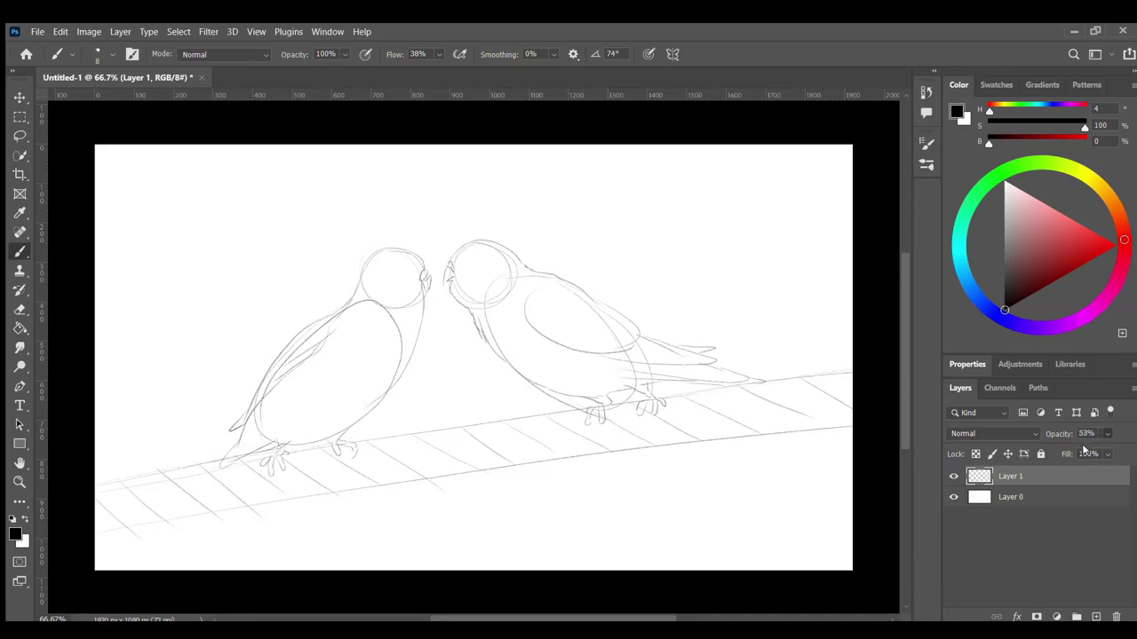
click(1096, 617)
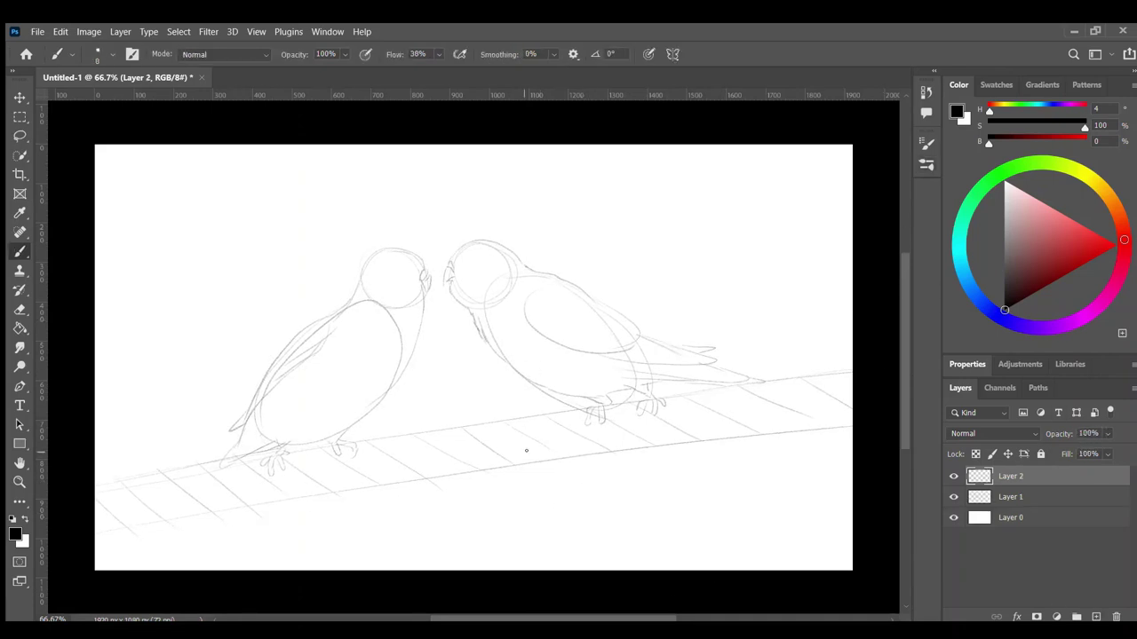
- Ink the left bird's head, back, wing feathers, tail hatching and right foot
drag(329, 317, 384, 245)
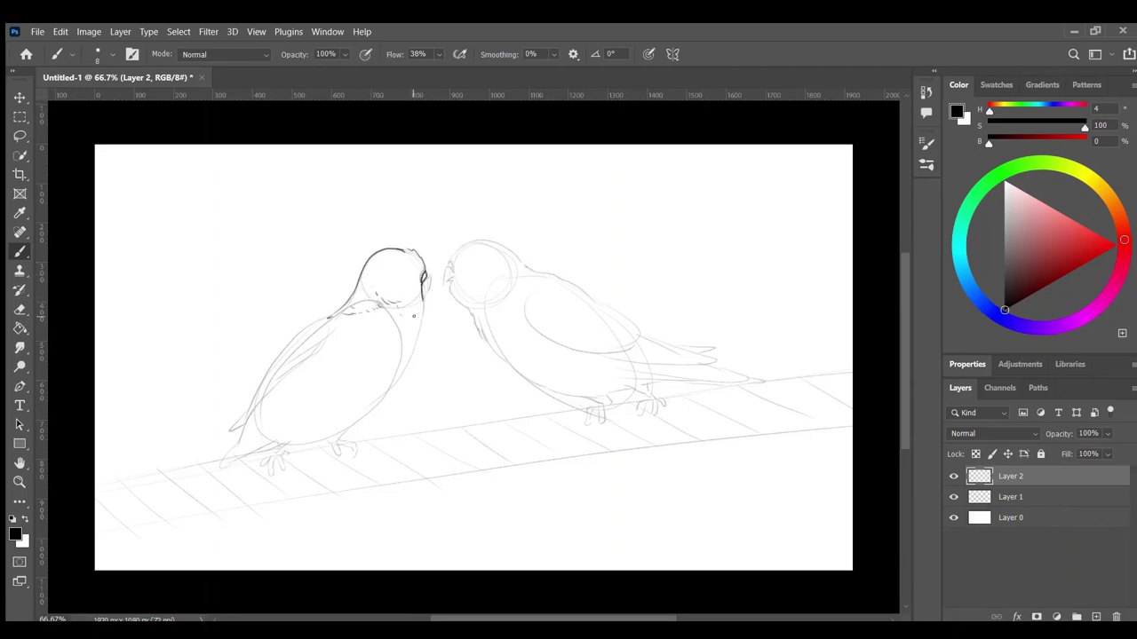
mouse_move(326, 314)
mouse_down()
mouse_move(246, 428)
mouse_move(323, 338)
mouse_up()
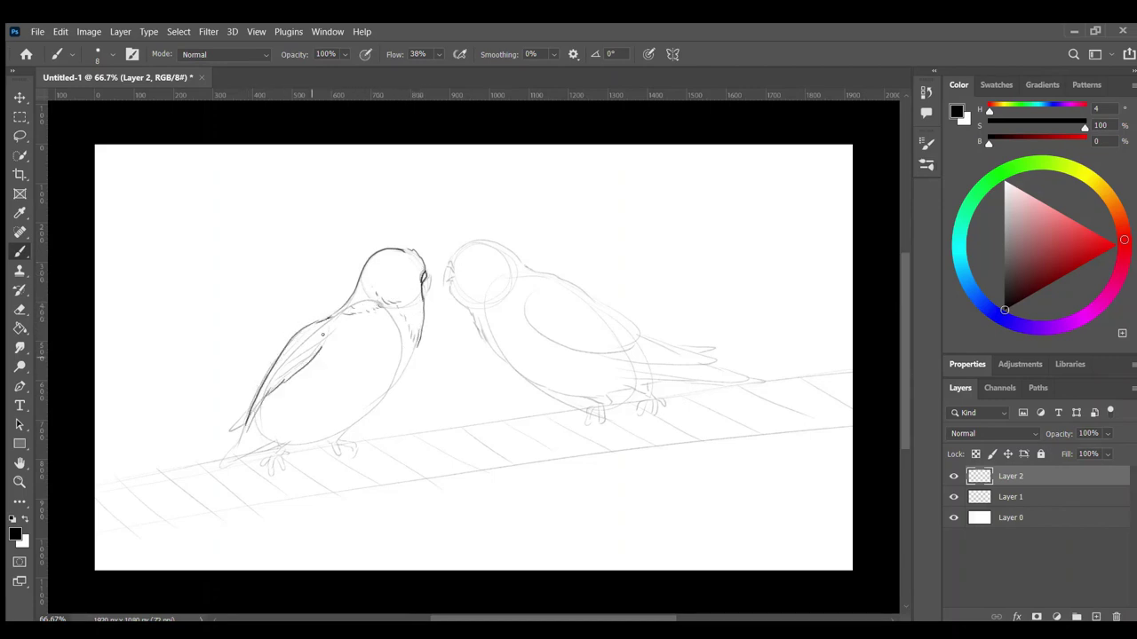
mouse_move(234, 414)
mouse_down()
mouse_move(287, 444)
mouse_move(418, 343)
mouse_up()
drag(322, 334, 273, 369)
drag(258, 412, 247, 442)
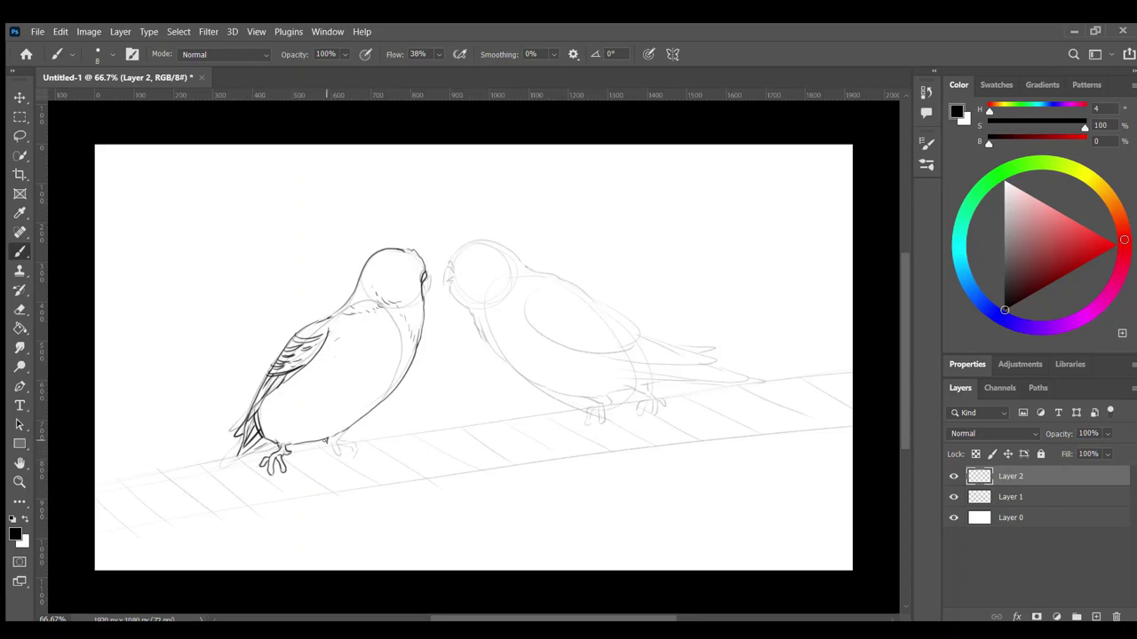
drag(336, 444, 350, 457)
- Ink the left bird's toes and a ring around its eye, after an undone eraser fix
key(ctrl+z)
key(e)
mouse_move(421, 277)
mouse_down()
mouse_move(423, 300)
mouse_move(419, 291)
mouse_up()
key(ctrl+z)
key(ctrl+z)
key(b)
drag(338, 439, 334, 449)
drag(407, 274, 510, 239)
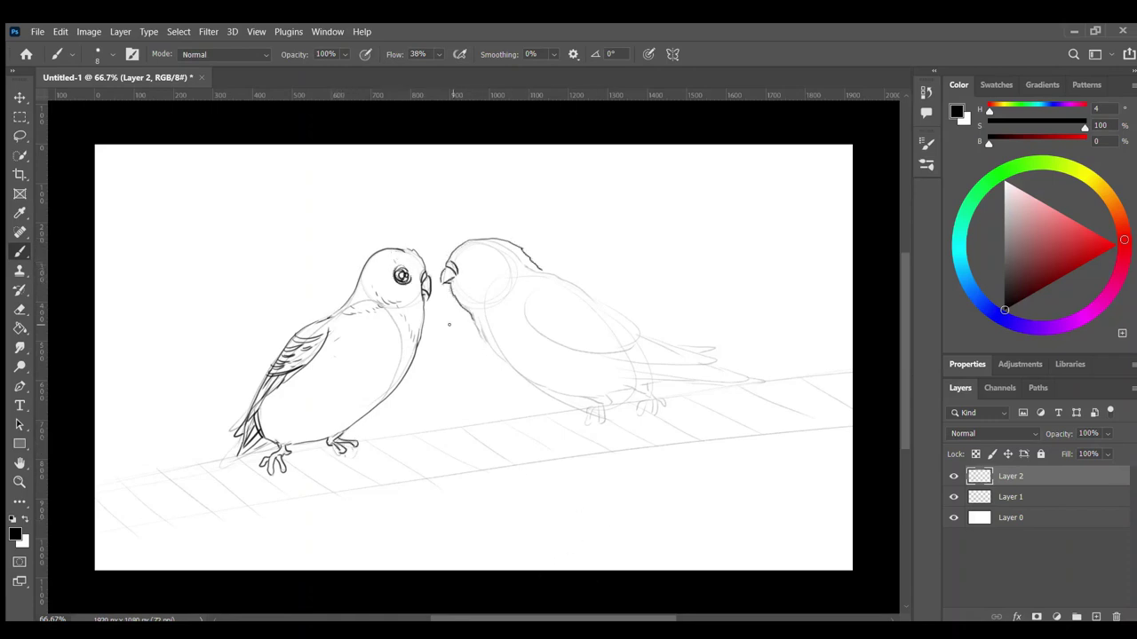
- Ink the right bird's wing outline, feather scallops and wing-tip feathers
drag(524, 291, 648, 355)
drag(553, 276, 651, 344)
drag(556, 345, 615, 338)
mouse_move(560, 332)
mouse_down()
mouse_move(636, 337)
mouse_move(650, 322)
mouse_up()
mouse_move(558, 347)
mouse_down()
mouse_move(609, 361)
mouse_move(657, 337)
mouse_move(673, 347)
mouse_up()
mouse_move(620, 361)
mouse_down()
mouse_move(675, 348)
mouse_move(721, 366)
mouse_move(696, 369)
mouse_up()
drag(675, 346, 720, 350)
- Ink the right bird's longer tail, belly contour and foot toes
drag(631, 361, 765, 380)
drag(479, 324, 590, 423)
drag(595, 405, 598, 425)
drag(606, 397, 611, 407)
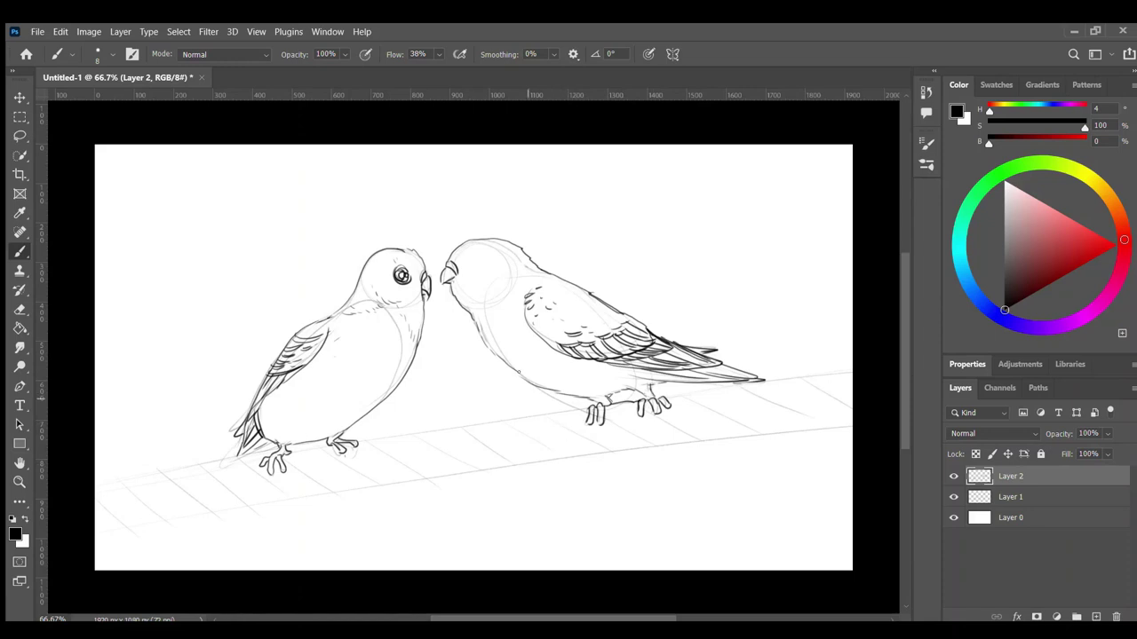
key(ctrl+z)
- Ink the rope perch's top and lower edges across the canvas
drag(303, 447, 843, 370)
drag(96, 485, 280, 447)
drag(424, 479, 853, 425)
drag(840, 372, 852, 366)
mouse_move(96, 540)
mouse_down()
mouse_move(247, 504)
mouse_move(430, 483)
mouse_up()
- Ink twist lines along the whole rope
mouse_move(460, 428)
mouse_down()
mouse_move(497, 453)
mouse_move(794, 435)
mouse_up()
drag(734, 387, 851, 417)
drag(368, 442, 439, 485)
drag(157, 477, 218, 511)
drag(275, 471, 320, 496)
drag(331, 446, 377, 487)
drag(118, 484, 176, 520)
drag(96, 501, 144, 533)
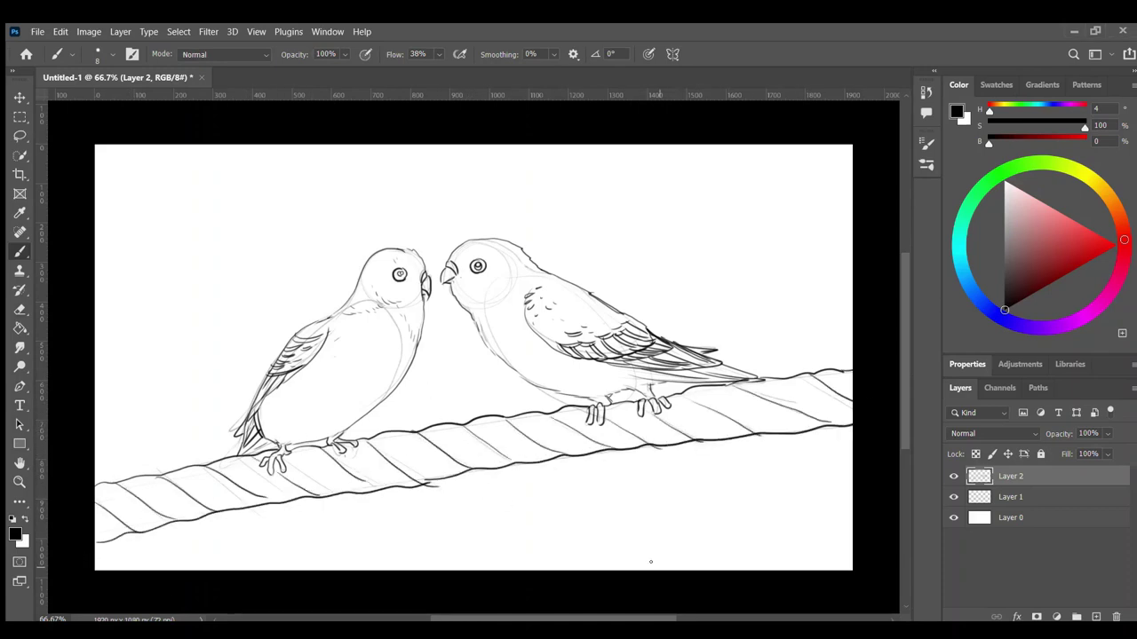
- Add a new layer above the white background while toggling the sketch's visibility
key(e)
key(b)
click(1021, 517)
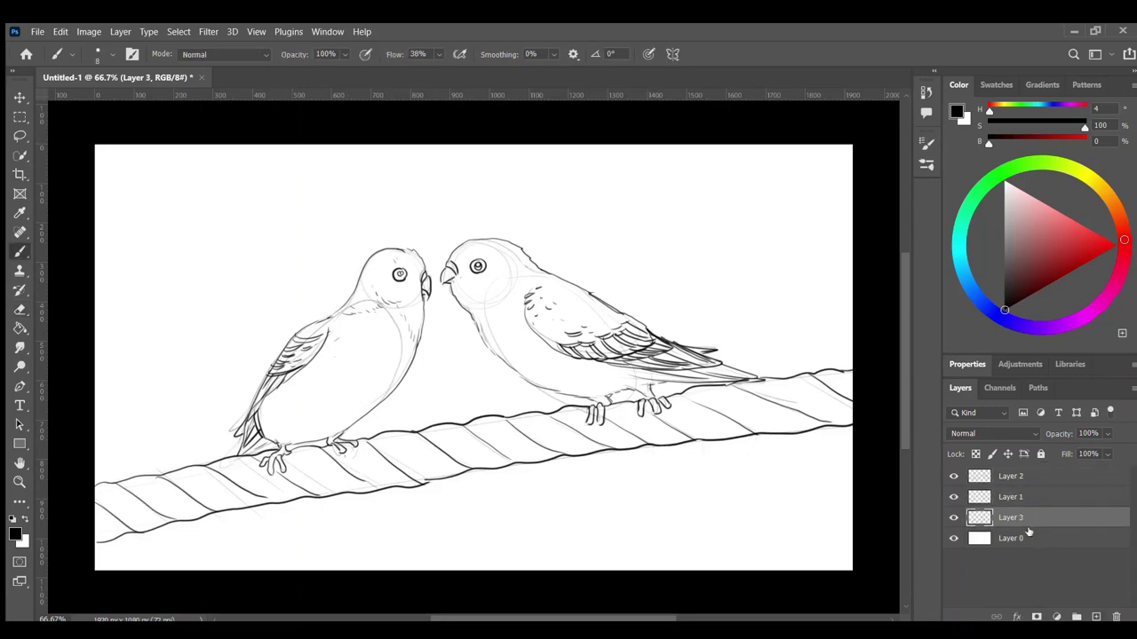
click(954, 496)
click(954, 497)
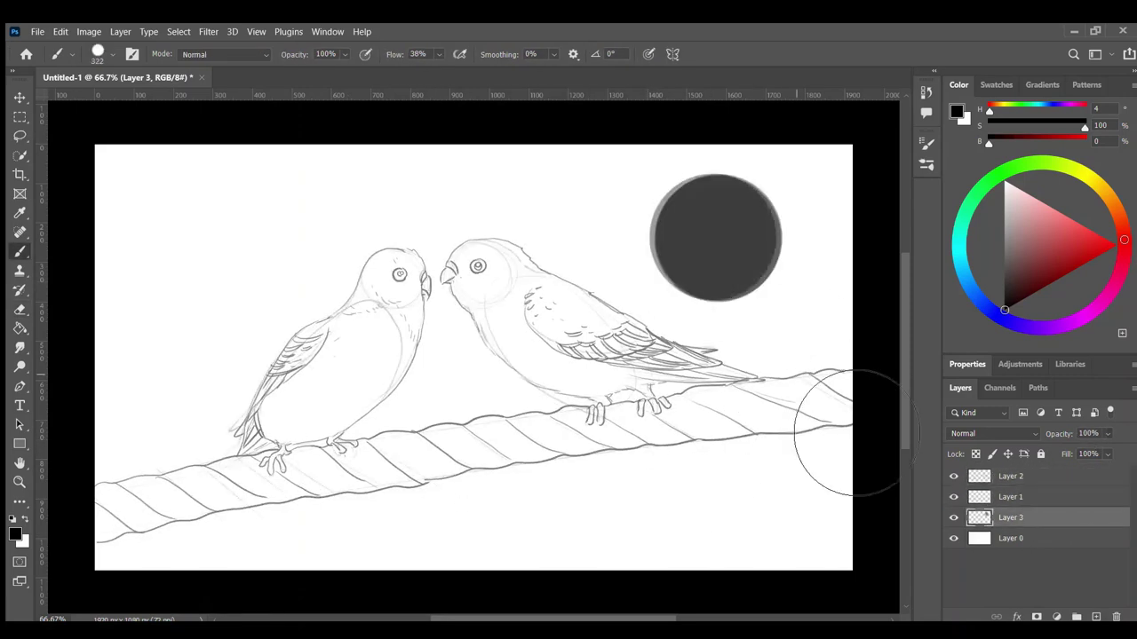
- Dab large soft circles in medium, light and dark green across the background
click(1012, 167)
click(1057, 275)
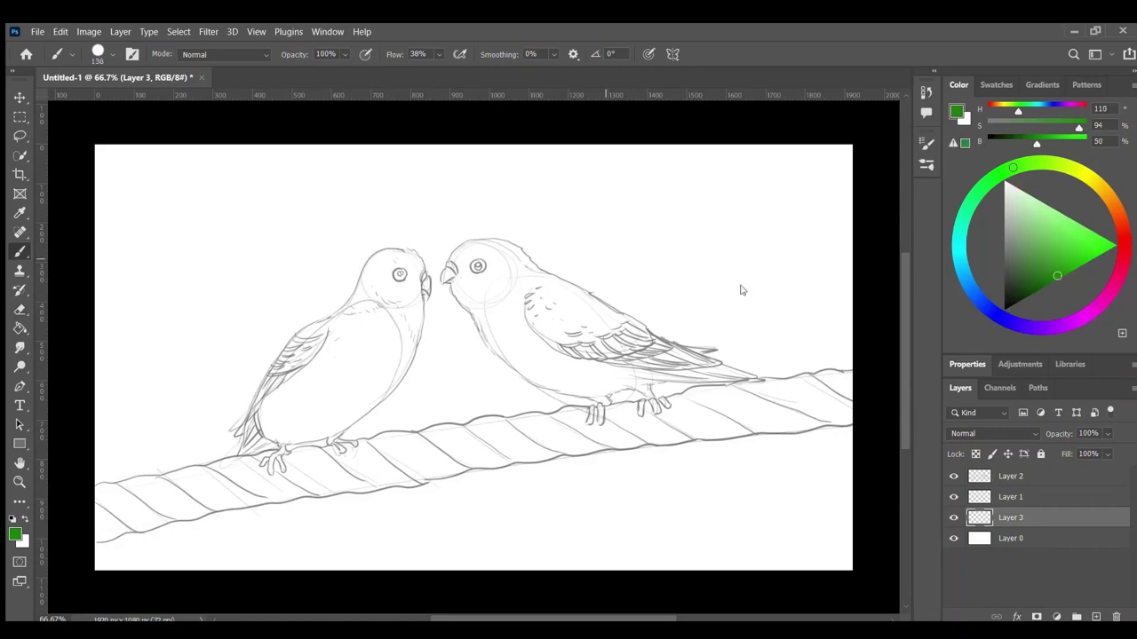
mouse_move(736, 287)
mouse_down()
mouse_move(406, 254)
mouse_move(648, 373)
mouse_up()
mouse_move(648, 318)
mouse_down()
mouse_move(409, 511)
mouse_move(267, 488)
mouse_move(764, 551)
mouse_up()
click(1075, 255)
drag(222, 320, 781, 515)
click(1032, 288)
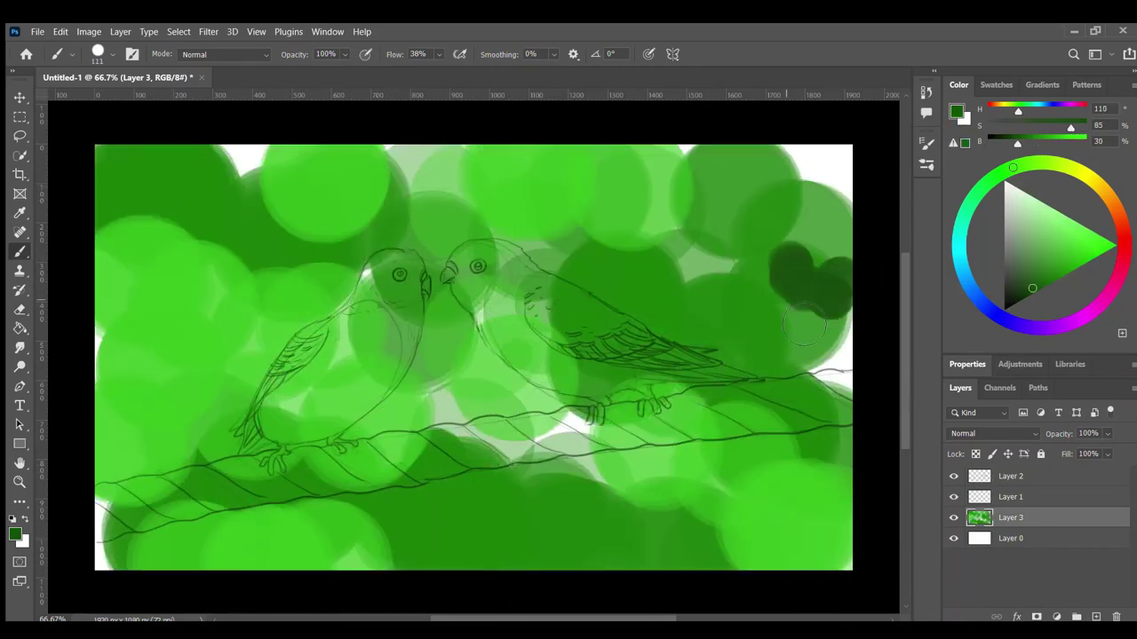
mouse_move(807, 266)
mouse_down()
mouse_move(844, 393)
mouse_move(650, 597)
mouse_move(781, 497)
mouse_up()
- Add dark blue and yellow dabs, Gaussian-blur the background into bokeh, and add Layer 4
click(972, 285)
drag(231, 169, 782, 497)
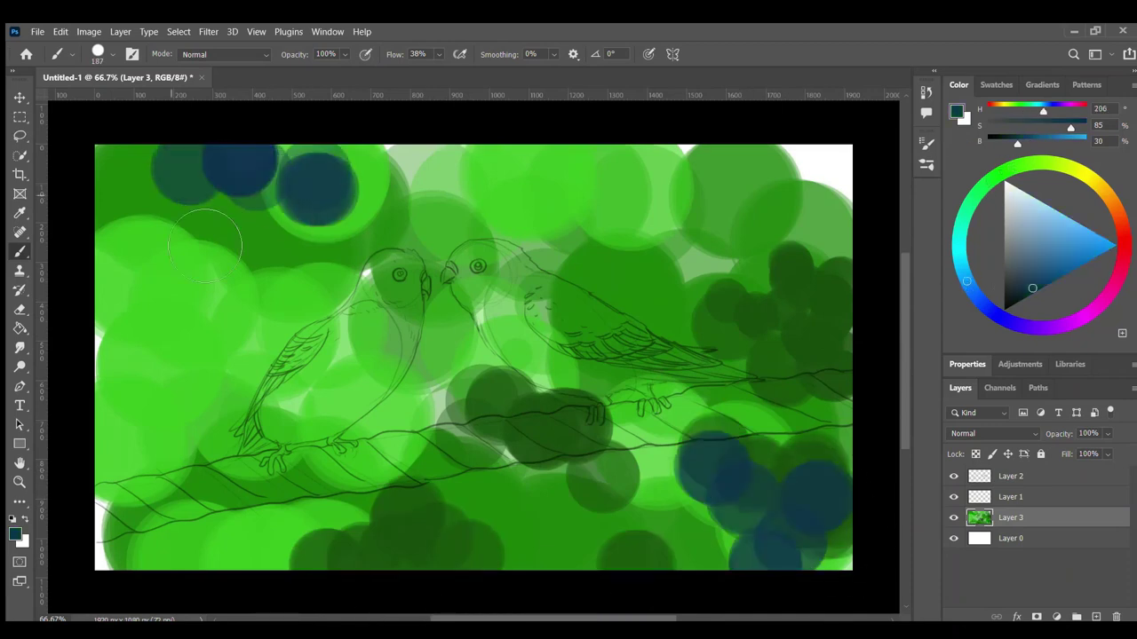
drag(159, 266, 453, 435)
click(1082, 173)
mouse_move(682, 173)
mouse_down()
mouse_move(672, 214)
mouse_move(817, 399)
mouse_move(178, 364)
mouse_move(293, 382)
mouse_up()
click(1062, 217)
key(bracketleft)
drag(355, 213, 130, 568)
key(ctrl+f)
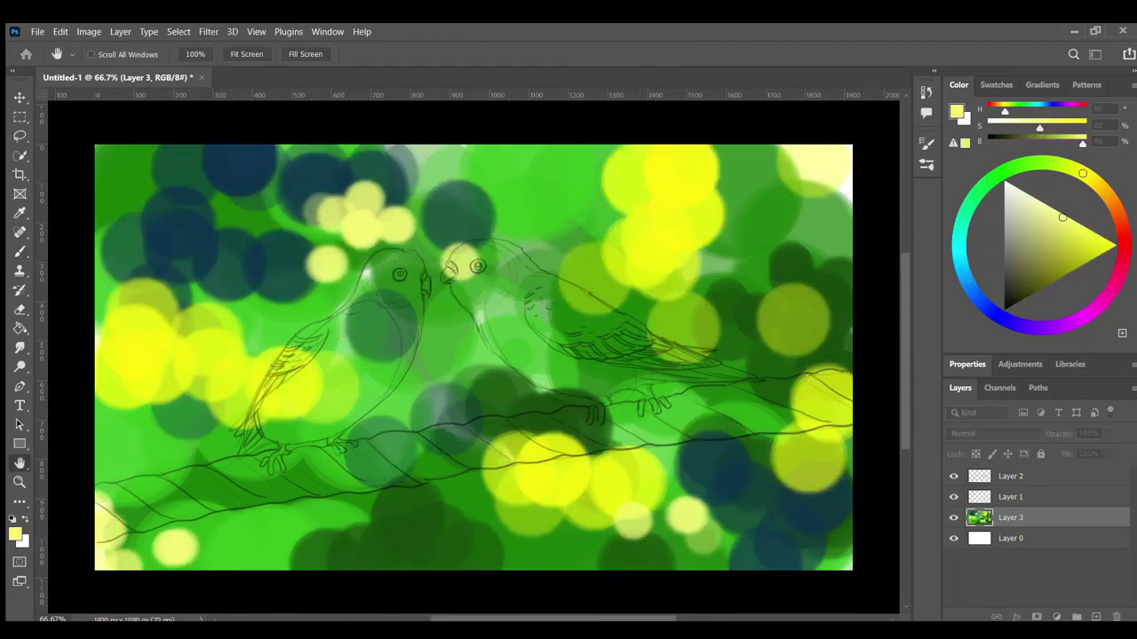
click(1096, 617)
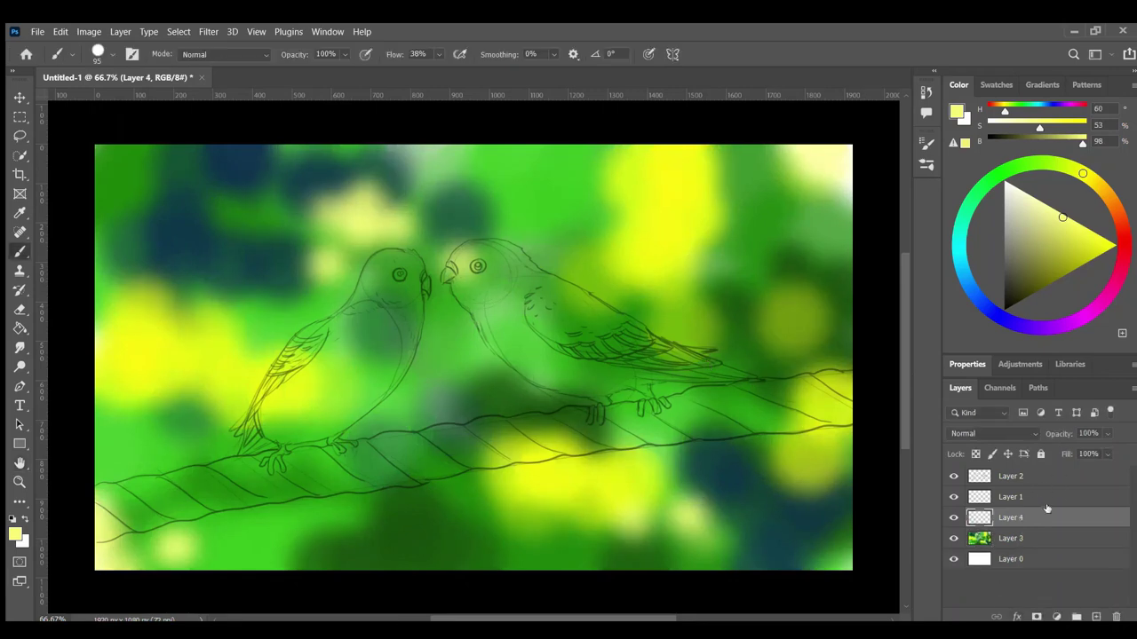
- Paint diagonal teal lines across the canvas with a fine 6 px brush
key(bracketleft)
key(bracketleft)
key(bracketleft)
click(959, 243)
drag(1062, 258, 1070, 271)
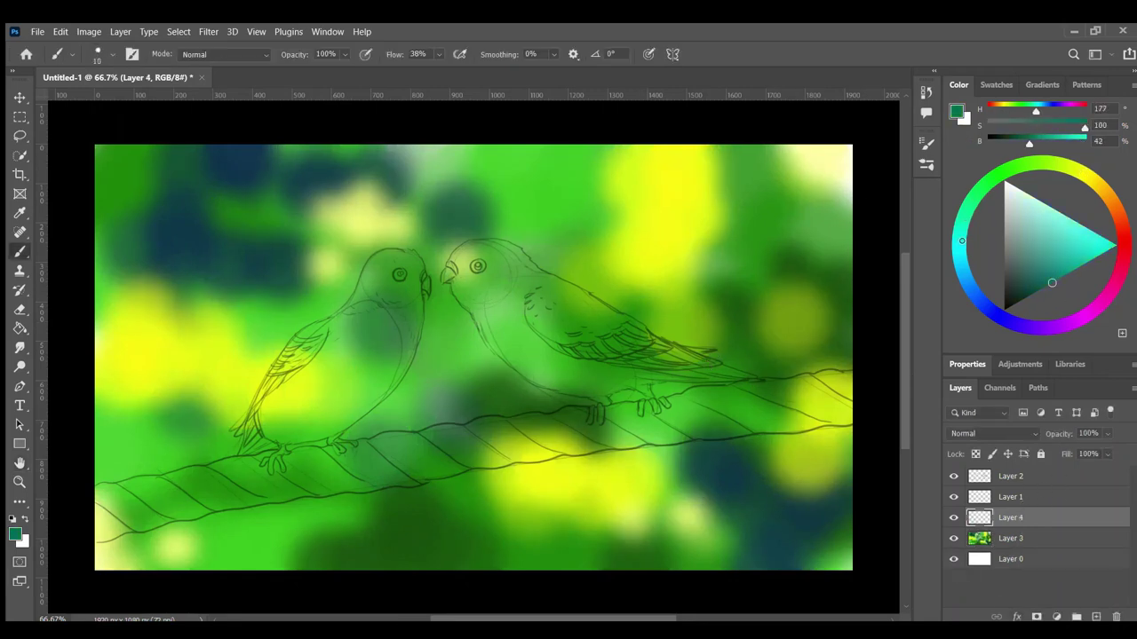
key(bracketleft)
drag(104, 462, 138, 149)
drag(142, 569, 229, 145)
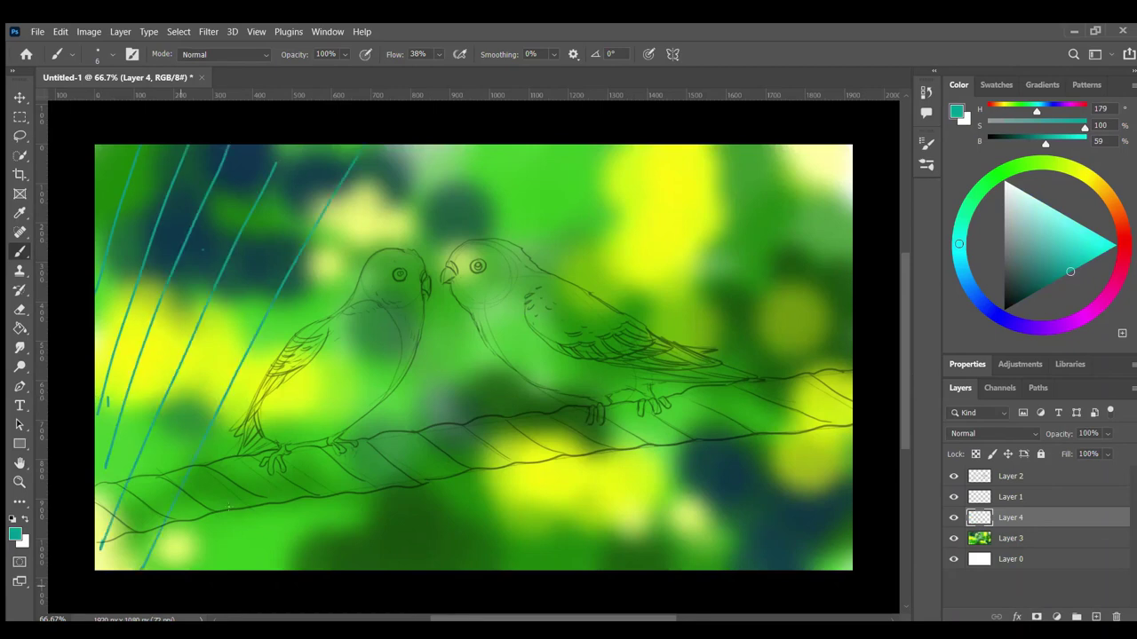
drag(302, 568, 497, 146)
drag(355, 568, 719, 151)
drag(533, 569, 799, 148)
- Paint crossing teal lines to complete a diamond netting pattern
drag(178, 147, 462, 568)
drag(96, 293, 293, 568)
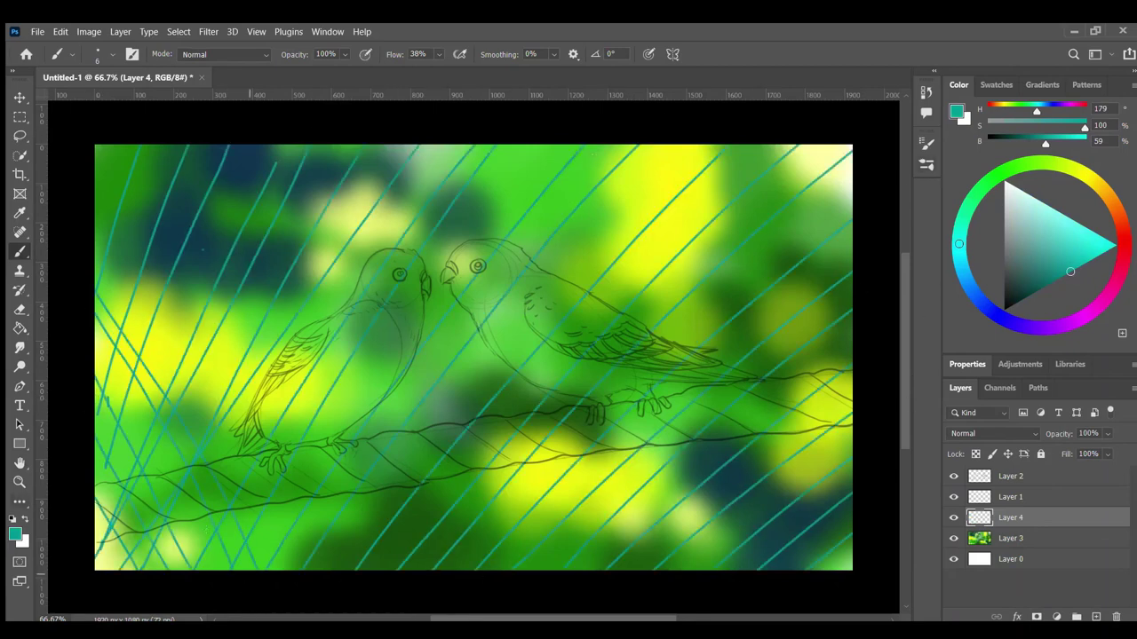
drag(133, 147, 426, 568)
drag(417, 148, 711, 568)
drag(586, 148, 851, 497)
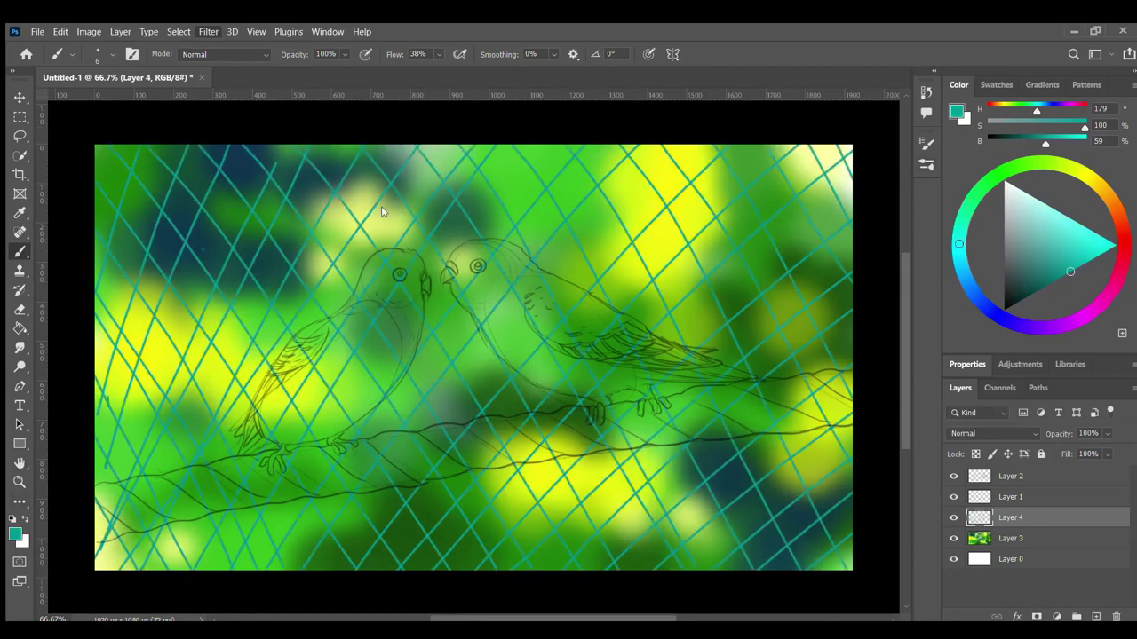
- Blur the teal netting and rotate it about 7.88°
key(Delete)
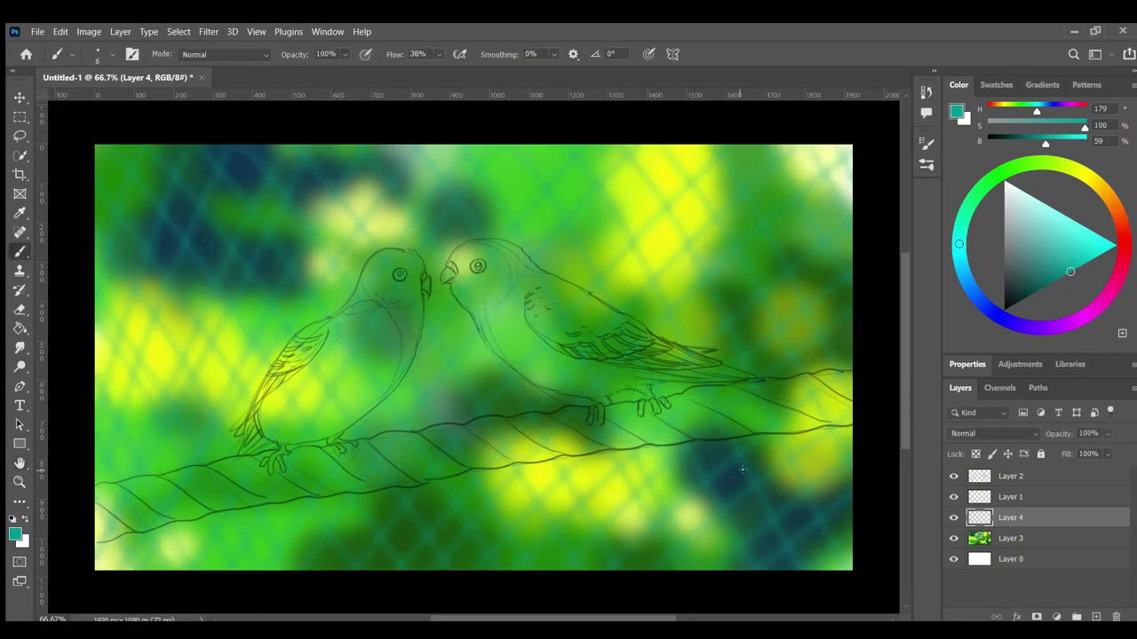
key(ctrl+t)
drag(830, 470, 863, 453)
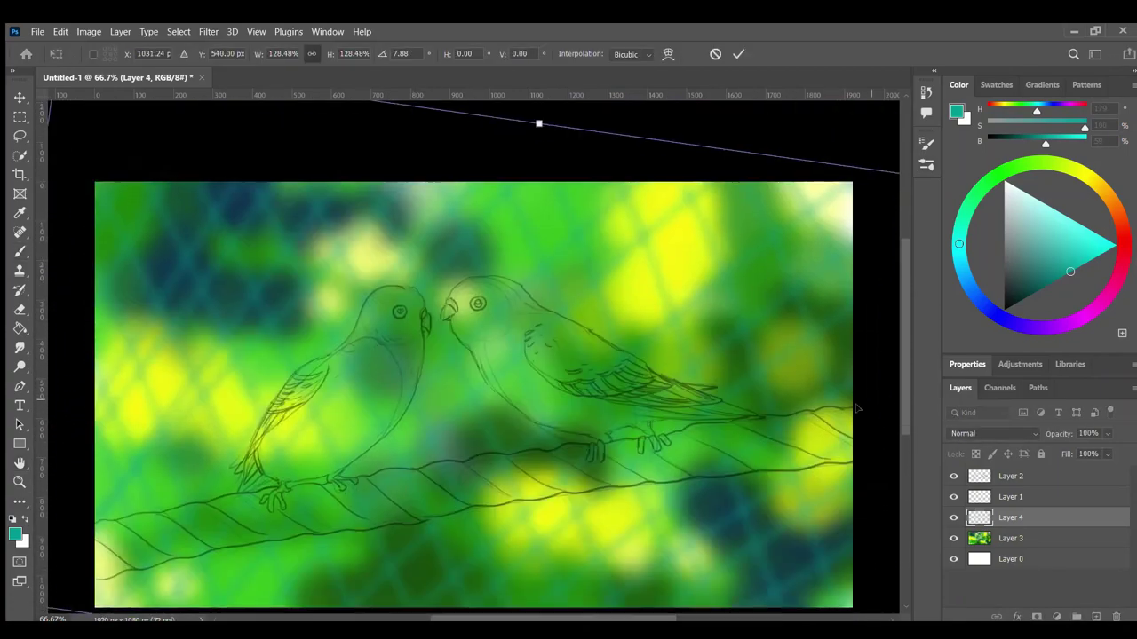
key(Return)
key(b)
scroll(851, 514, down, 1)
- Make the net layer active and add a new layer above it for colouring the birds
shift+click(1012, 538)
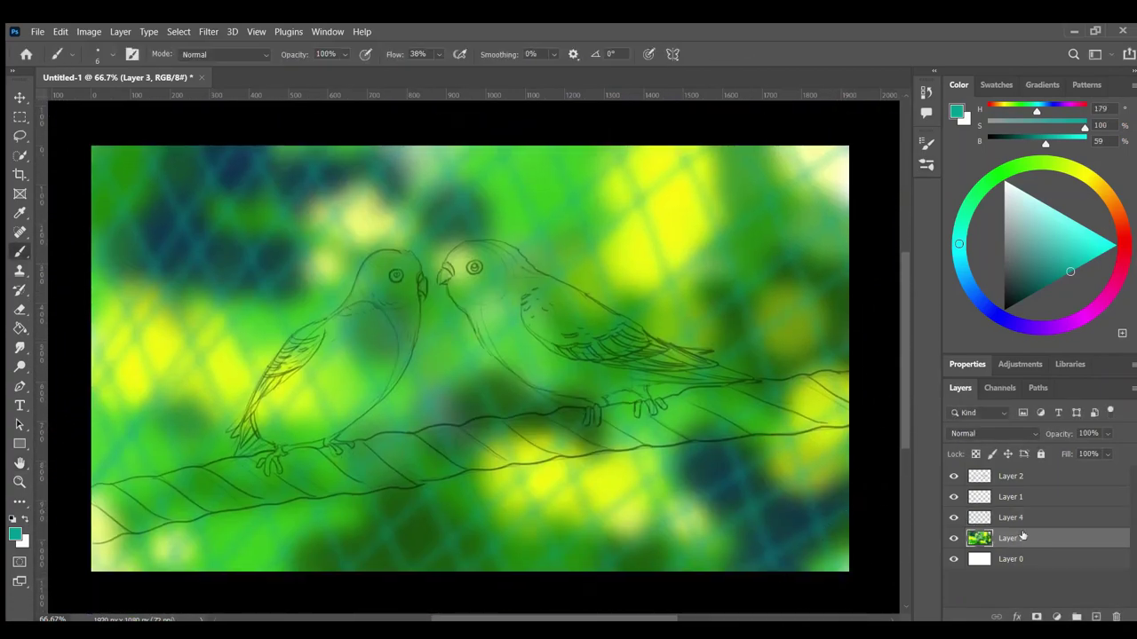
key(ctrl+g)
key(ctrl+shift+g)
key(alt+bracketright)
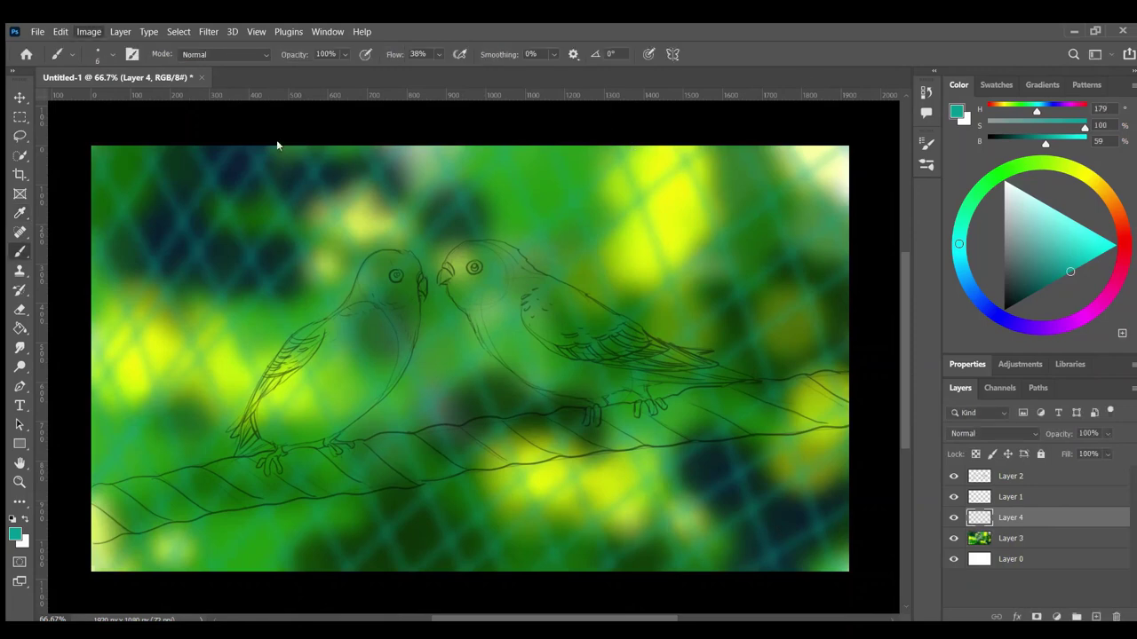
key(b)
key(ctrl+shift+alt+n)
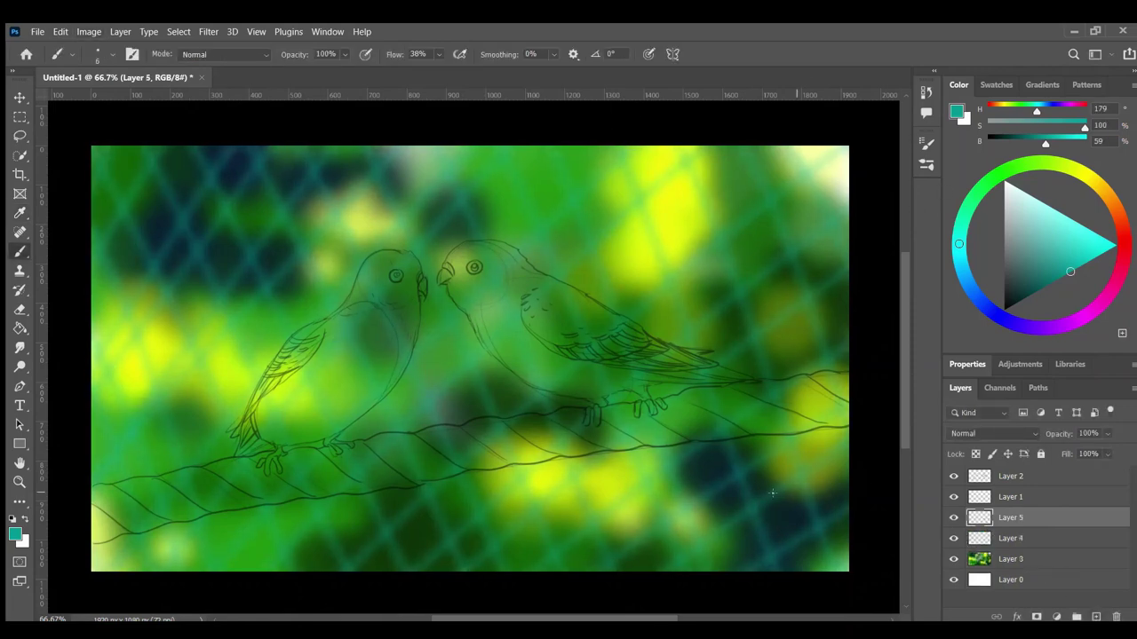
- Block in both birds' bodies in light green with a textured brush
key(period)
key(period)
key(period)
key(comma)
key(comma)
click(1029, 164)
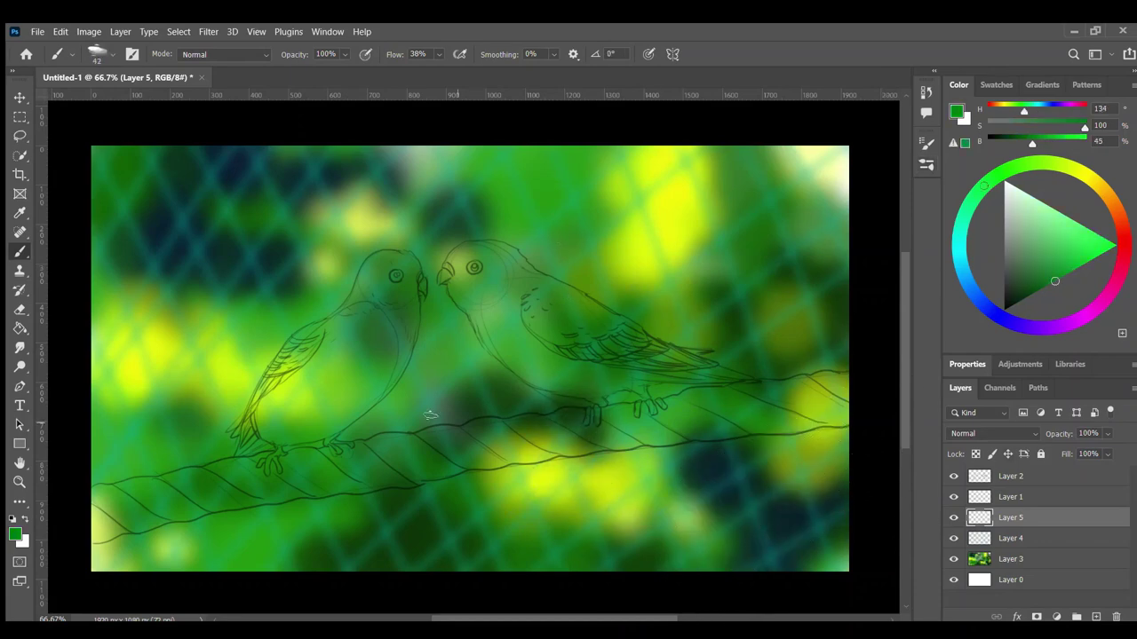
click(1021, 233)
mouse_move(337, 319)
mouse_down()
mouse_move(382, 369)
mouse_move(395, 364)
mouse_move(368, 373)
mouse_move(348, 355)
mouse_move(276, 395)
mouse_move(302, 435)
mouse_up()
alt+click(408, 333)
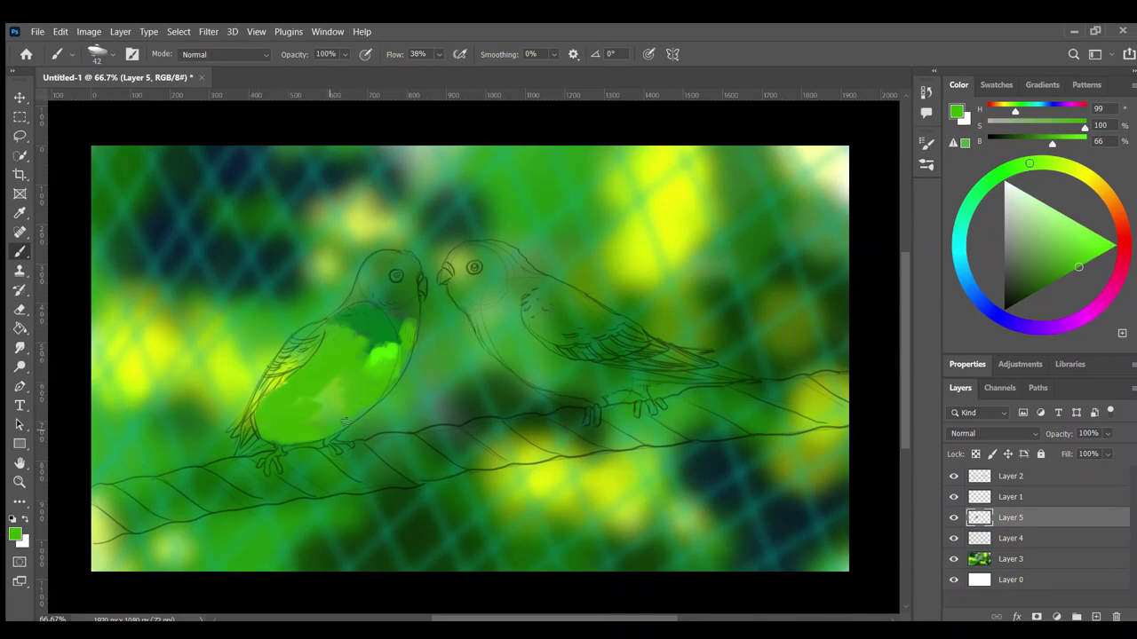
drag(328, 399, 373, 342)
mouse_move(558, 377)
mouse_down()
mouse_move(613, 398)
mouse_move(657, 371)
mouse_up()
- Shade the left bird's lower body darker green and paint its upper body bright green
click(1107, 250)
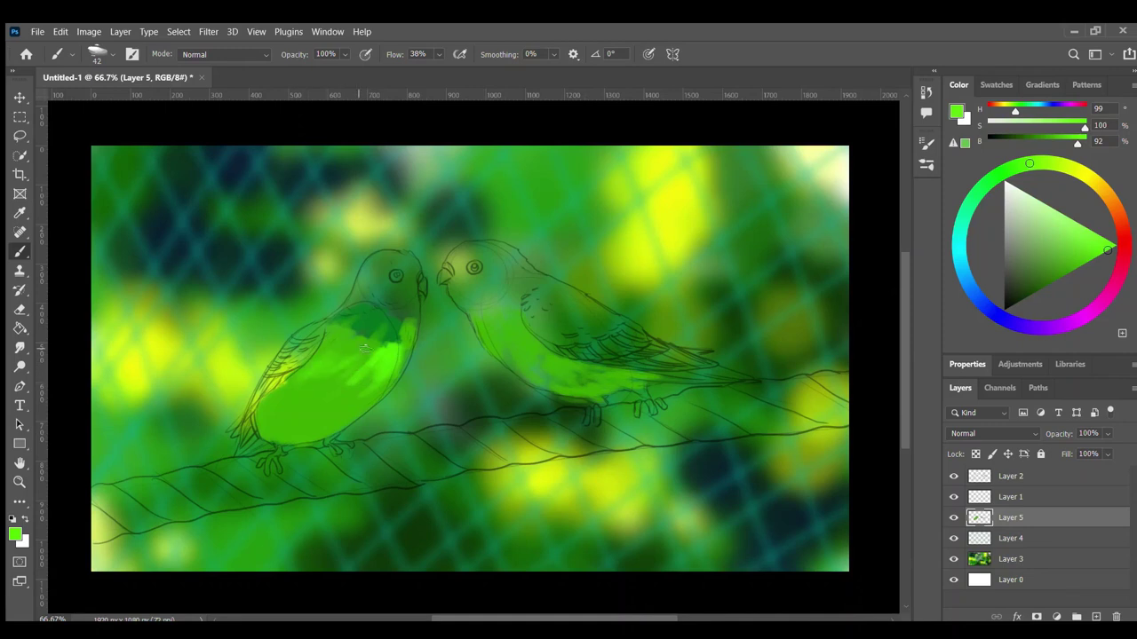
alt+click(324, 349)
mouse_move(324, 349)
mouse_down()
mouse_move(271, 402)
mouse_move(365, 368)
mouse_move(337, 329)
mouse_up()
alt+click(312, 399)
click(1116, 247)
mouse_move(373, 373)
mouse_down()
mouse_move(413, 324)
mouse_move(397, 364)
mouse_move(351, 322)
mouse_move(391, 307)
mouse_up()
mouse_move(351, 355)
mouse_down()
mouse_move(399, 304)
mouse_move(351, 288)
mouse_move(400, 284)
mouse_up()
- Paint the left bird's chest and head yellow-green and lighten its wing area
click(1062, 165)
click(1065, 166)
mouse_move(413, 328)
mouse_down()
mouse_move(382, 275)
mouse_move(390, 258)
mouse_move(417, 258)
mouse_move(376, 277)
mouse_up()
key(bracketleft)
key(bracketleft)
key(bracketleft)
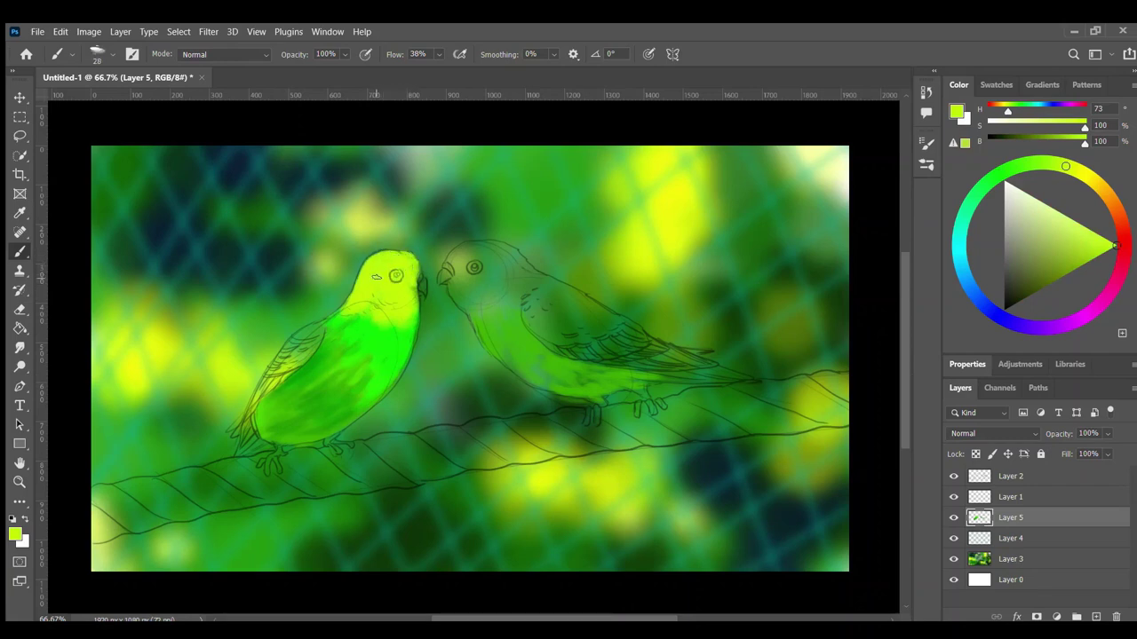
drag(267, 381, 320, 329)
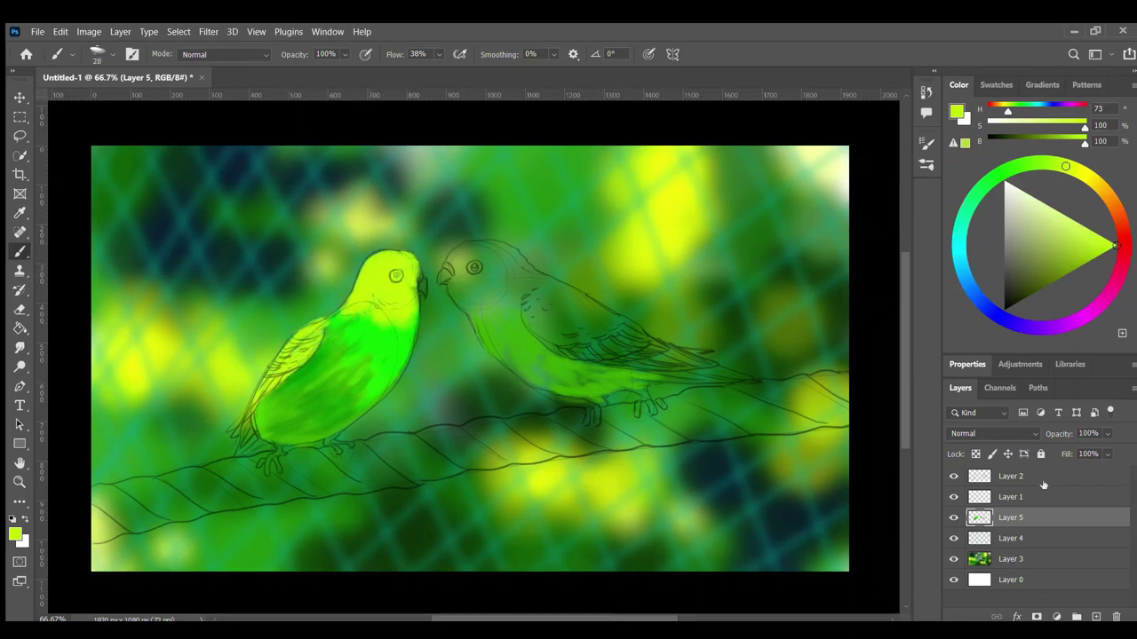
- Fade the sketch layer (Layer 2) to 21% opacity and return to Layer 5
click(1010, 476)
drag(1107, 433, 1096, 473)
key(alt+bracketleft)
key(alt+bracketleft)
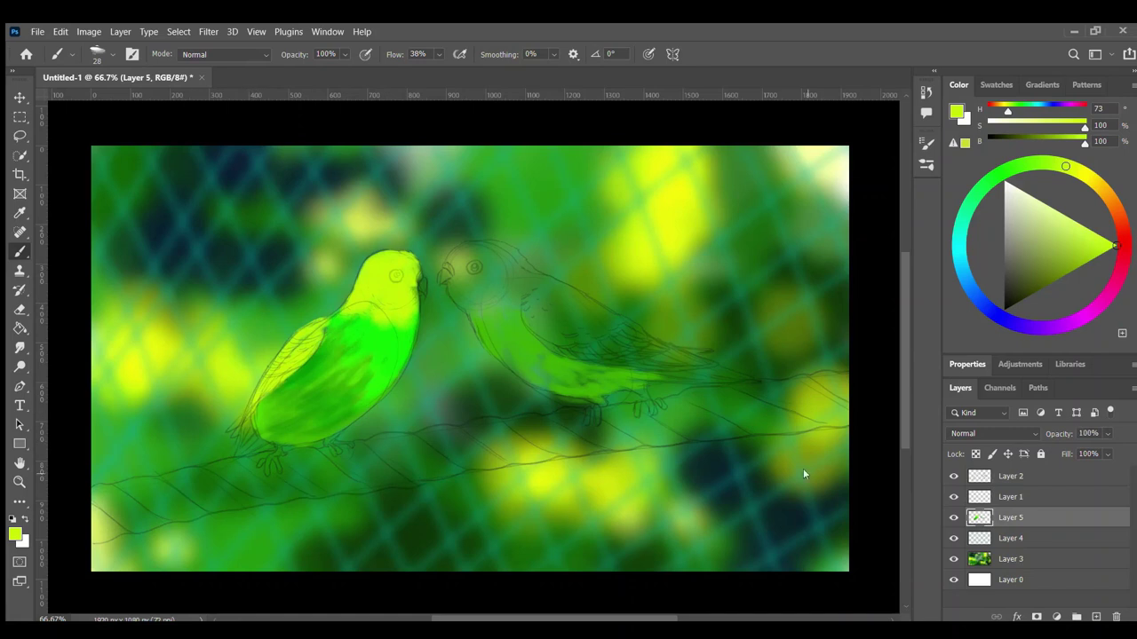
- Shade the left bird's tail and feet olive, then add light green chest and belly highlights
click(1035, 269)
drag(256, 395, 240, 431)
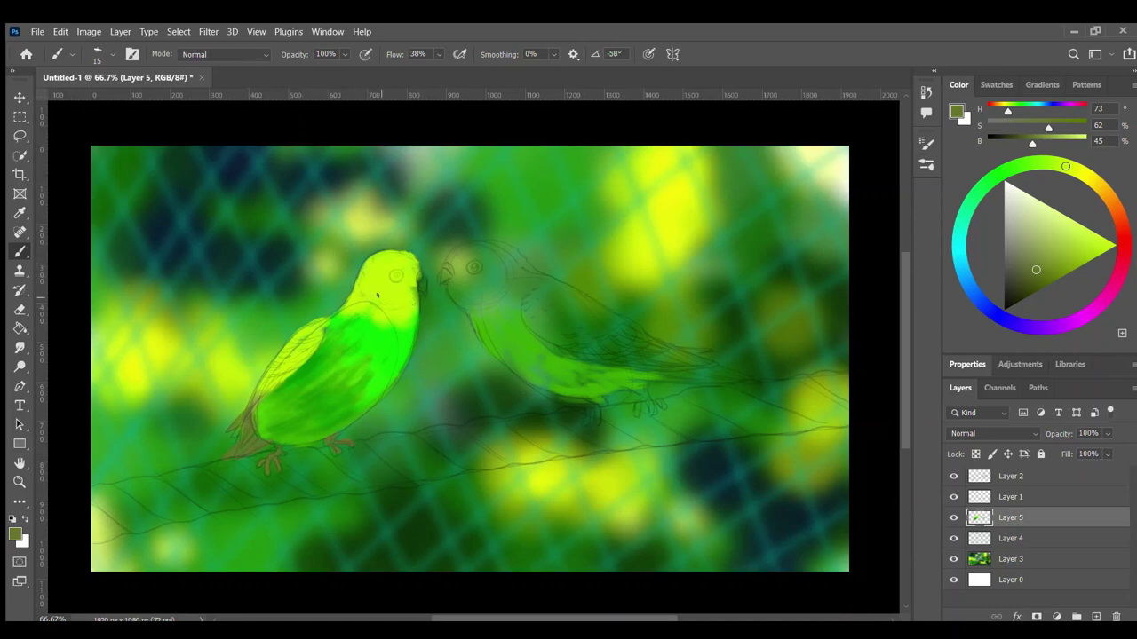
alt+click(346, 331)
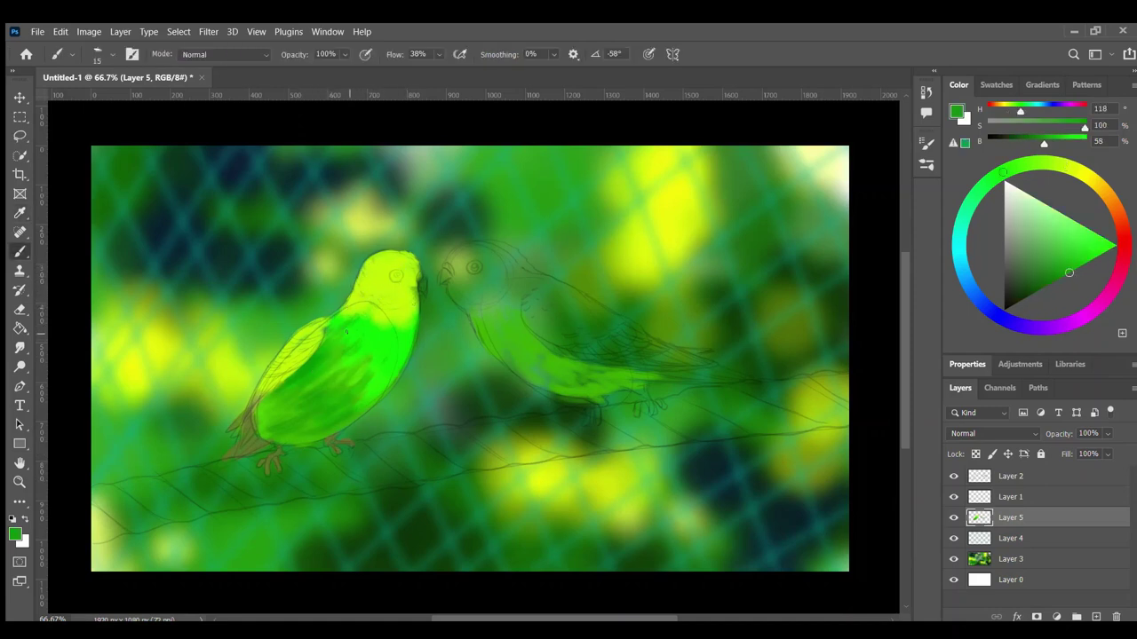
click(1058, 211)
drag(348, 368, 351, 395)
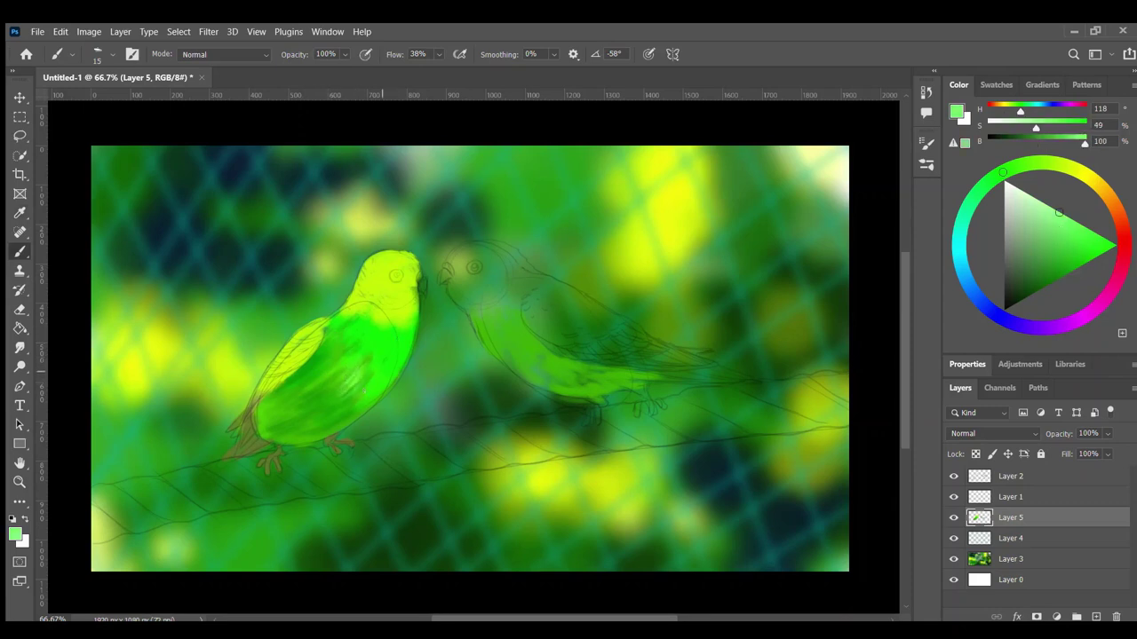
mouse_move(272, 383)
mouse_down()
mouse_move(260, 417)
mouse_move(288, 387)
mouse_up()
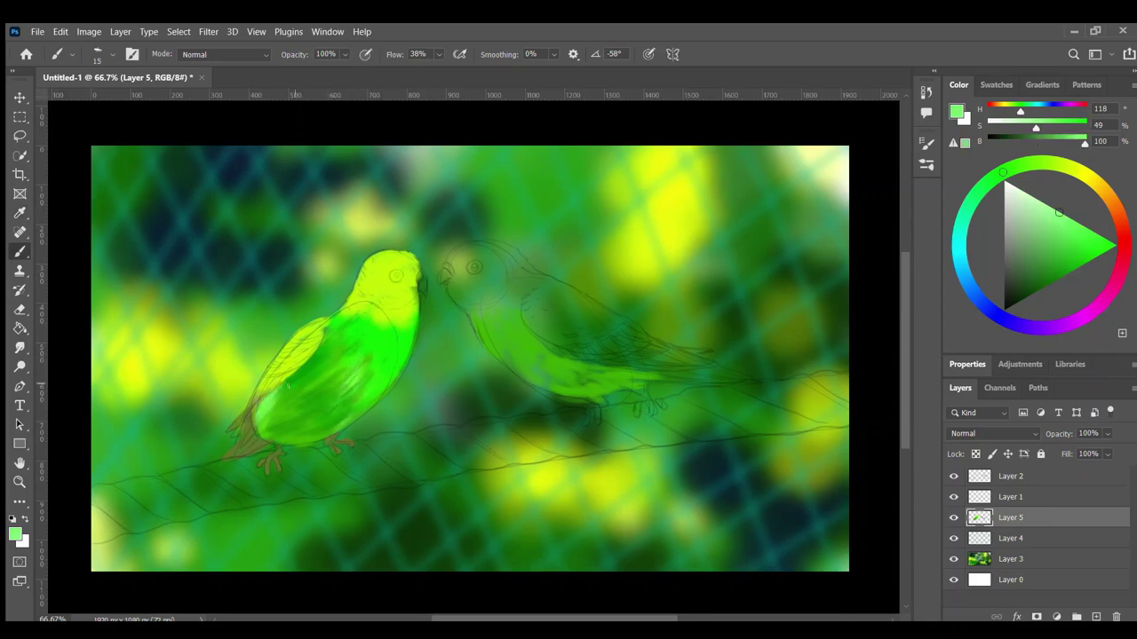
- Shade the left bird's wing and back dark green, then add Layer 6
click(1038, 268)
drag(321, 332, 266, 410)
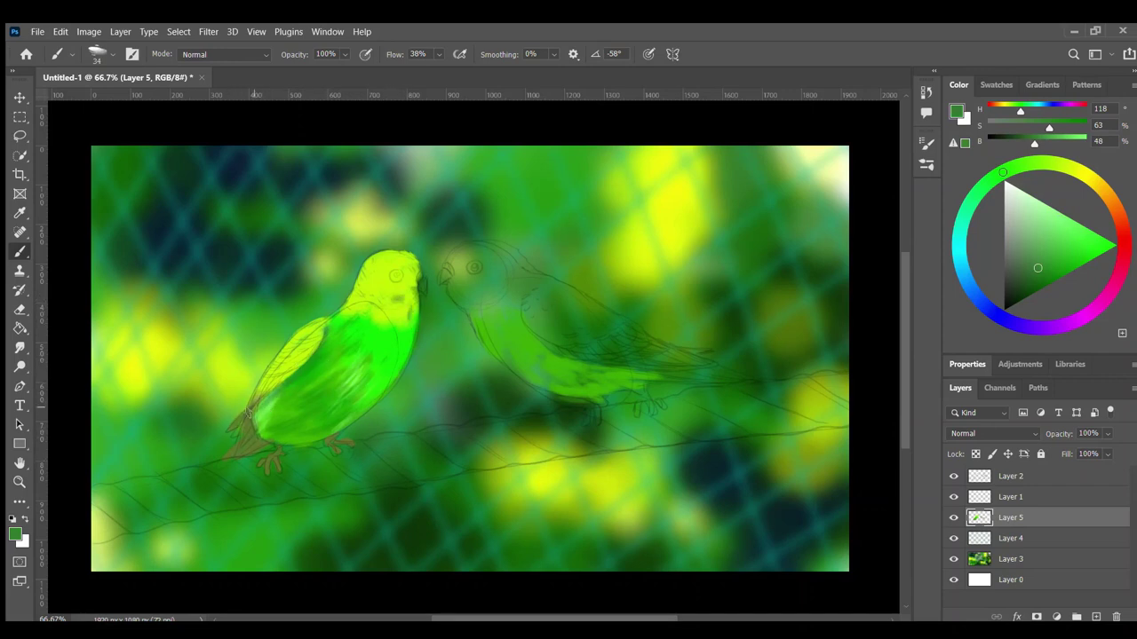
key(bracketleft)
key(bracketleft)
click(1096, 617)
- Paint the right bird's belly, head, neck and tail bright green
click(1097, 257)
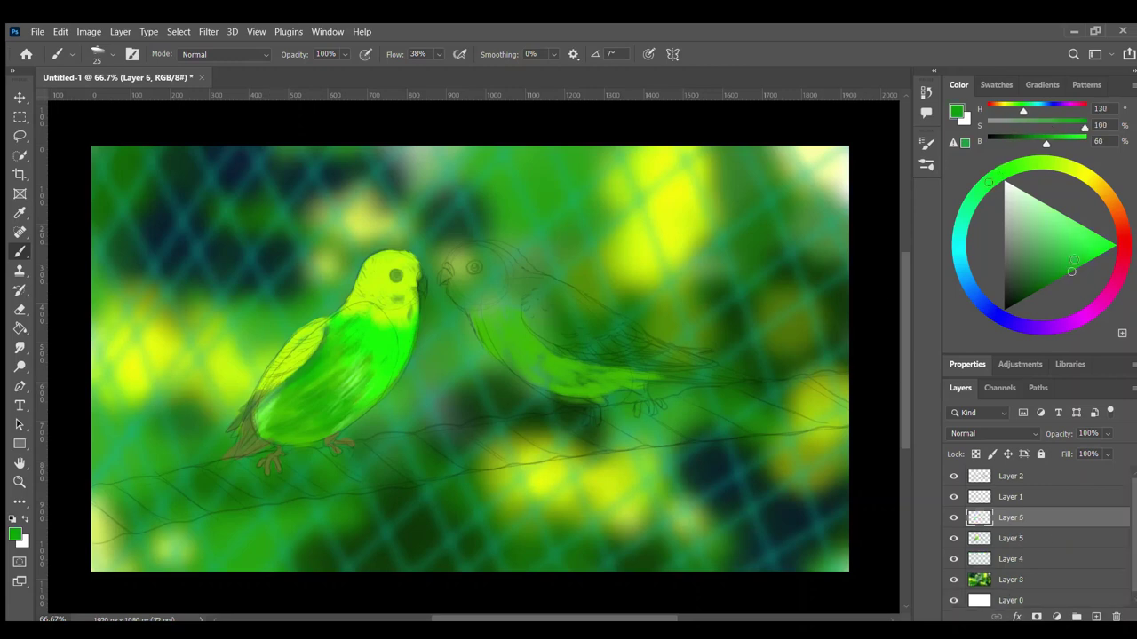
mouse_move(480, 327)
mouse_down()
mouse_move(539, 353)
mouse_move(567, 384)
mouse_move(630, 391)
mouse_up()
drag(513, 371, 635, 373)
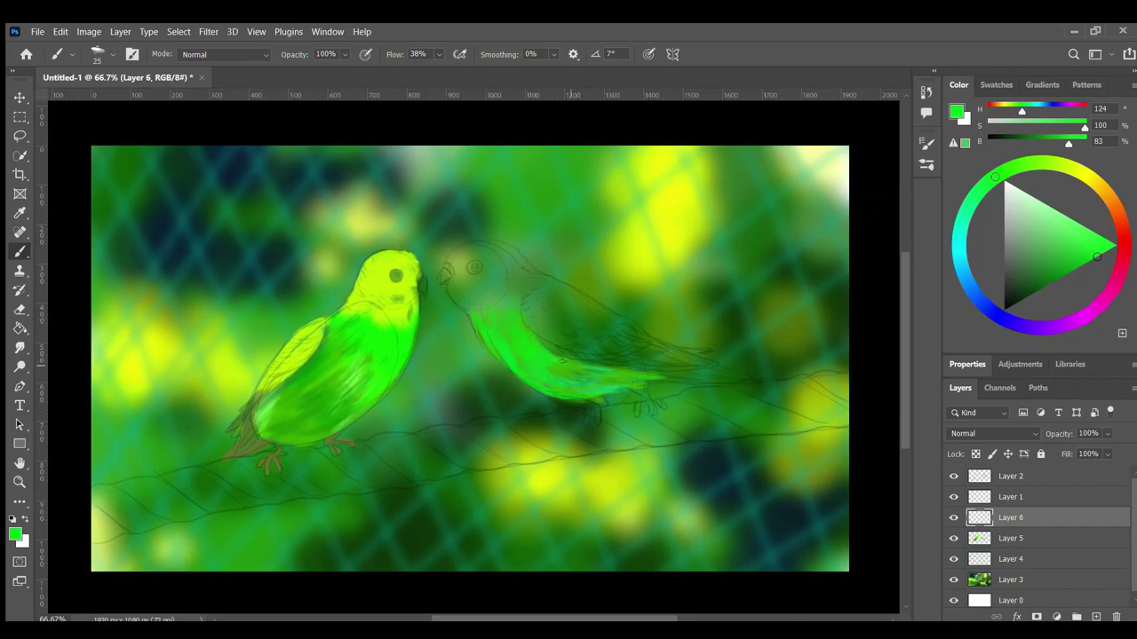
mouse_move(522, 284)
mouse_down()
mouse_move(567, 281)
mouse_move(556, 277)
mouse_move(533, 312)
mouse_up()
drag(570, 370, 726, 375)
mouse_move(632, 372)
mouse_down()
mouse_move(755, 380)
mouse_move(569, 331)
mouse_up()
- Paint the right bird's wing greyish green, its head pale yellow, and its eye dark
alt+click(636, 355)
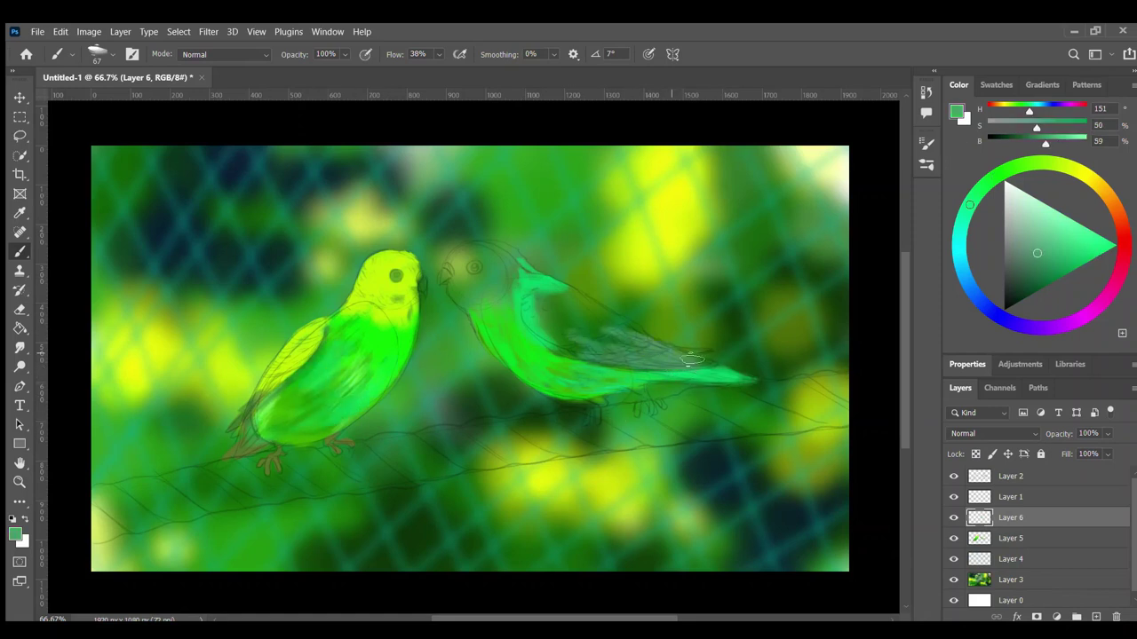
mouse_move(710, 355)
mouse_down()
mouse_move(554, 341)
mouse_move(557, 300)
mouse_move(631, 346)
mouse_up()
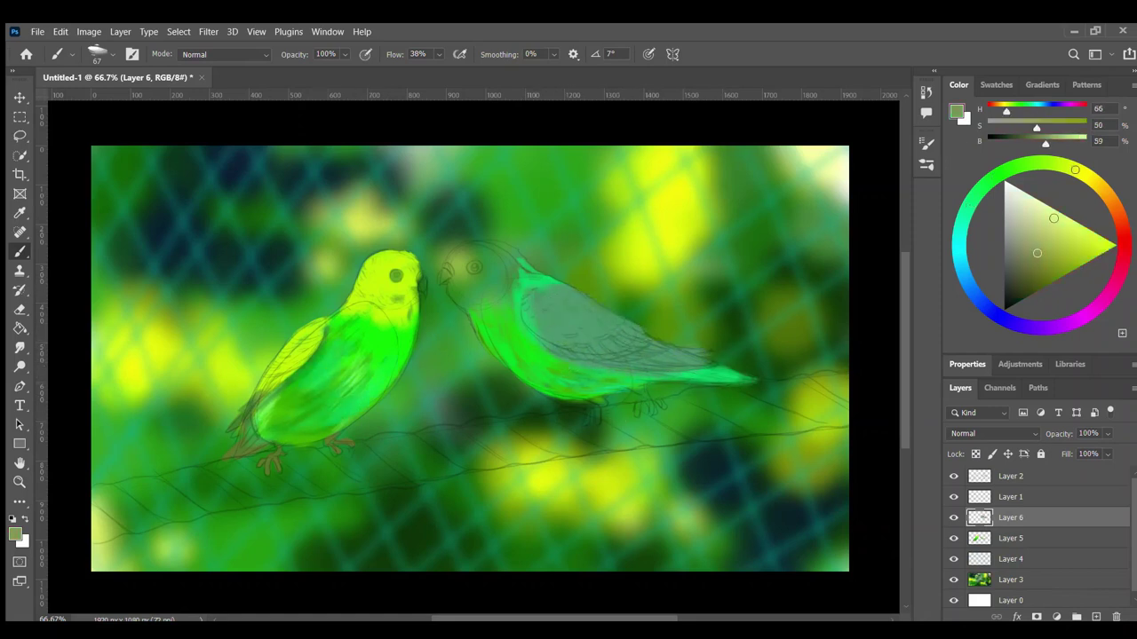
alt+click(382, 280)
mouse_move(453, 266)
mouse_down()
mouse_move(484, 293)
mouse_move(510, 262)
mouse_move(533, 267)
mouse_up()
alt+click(513, 264)
key(bracketleft)
key(bracketleft)
key(bracketleft)
alt+click(563, 323)
- Sample muted and pale yellow-greens from the canvas and touch up around the beak
key(e)
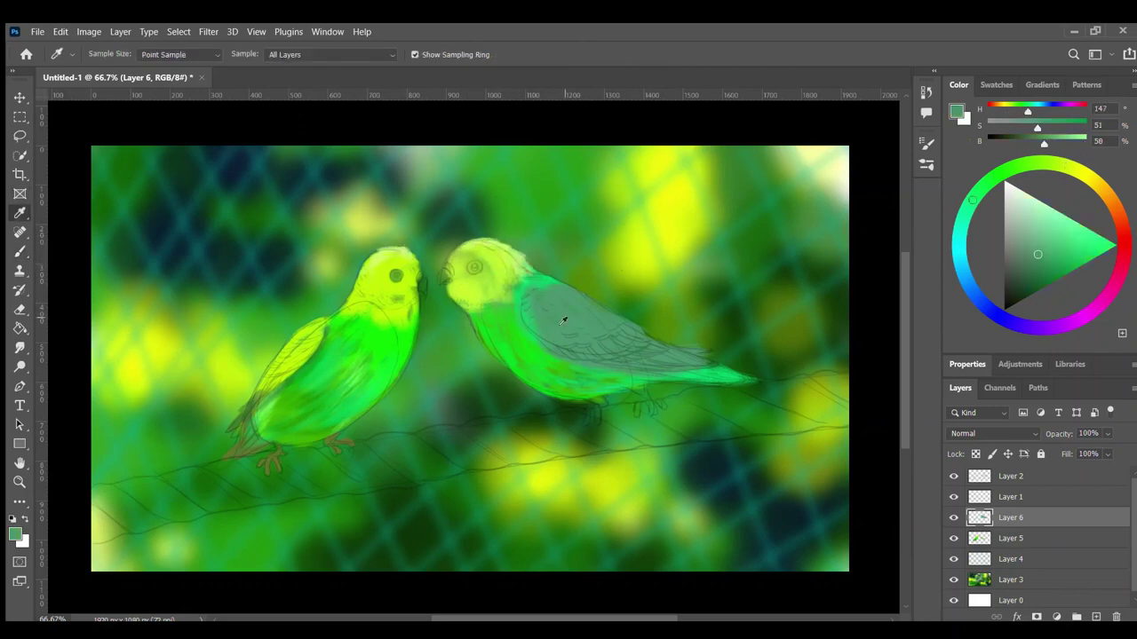
click(475, 267)
alt+click(444, 272)
key(b)
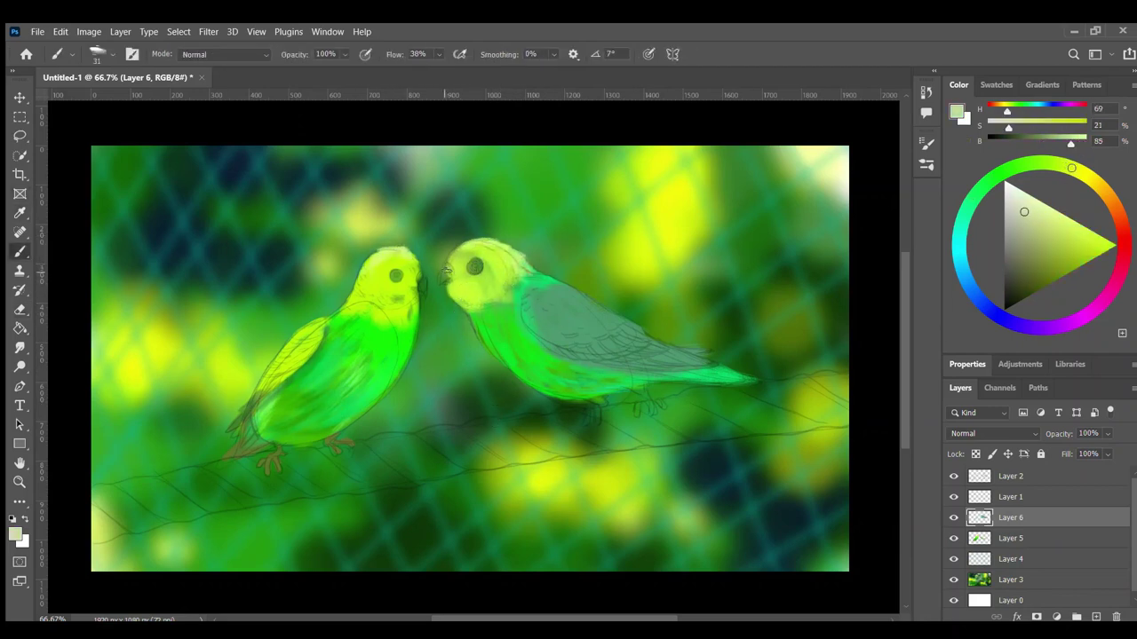
mouse_move(442, 268)
mouse_down()
mouse_move(450, 284)
mouse_move(421, 288)
mouse_up()
- On a new layer beneath the birds, paint a cream rope across the canvas
click(1010, 559)
click(1096, 616)
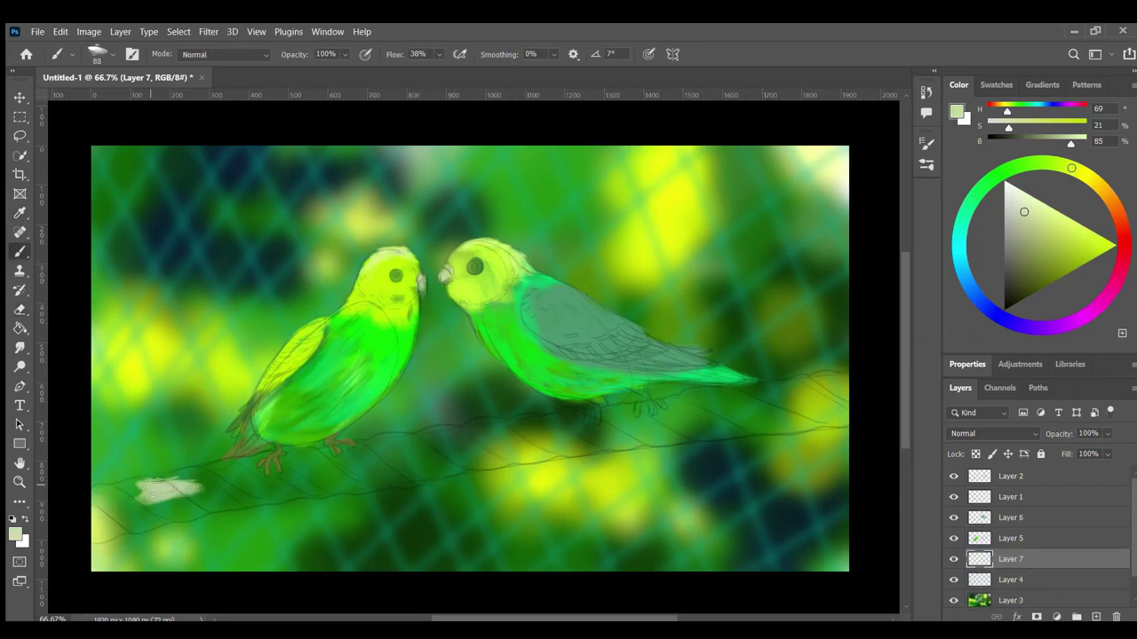
mouse_move(93, 498)
mouse_down()
mouse_move(319, 453)
mouse_move(97, 533)
mouse_move(382, 464)
mouse_up()
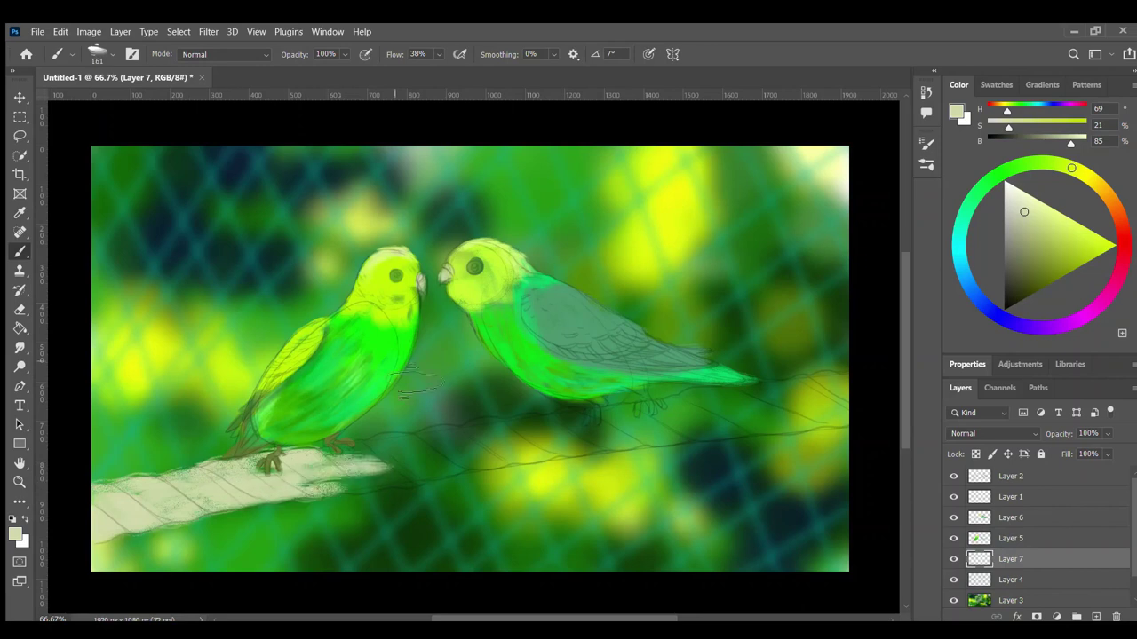
drag(311, 484, 457, 440)
mouse_move(435, 480)
mouse_down()
mouse_move(622, 411)
mouse_move(843, 382)
mouse_move(435, 484)
mouse_up()
mouse_move(239, 484)
mouse_down()
mouse_move(480, 471)
mouse_move(835, 386)
mouse_up()
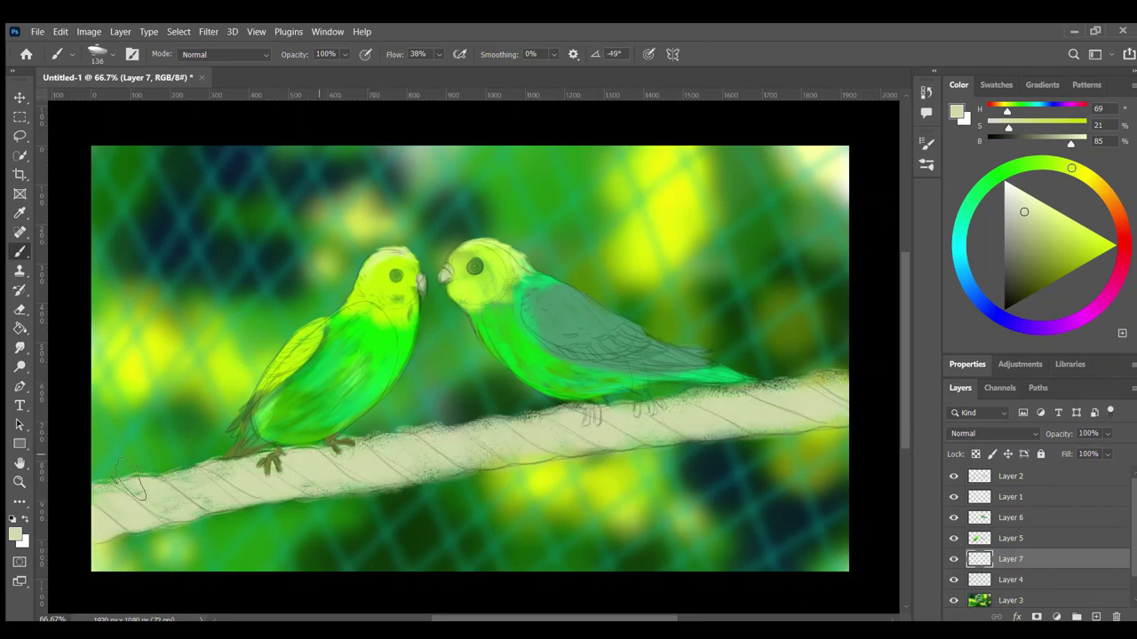
mouse_move(373, 479)
mouse_down()
mouse_move(173, 500)
mouse_move(844, 382)
mouse_up()
- Erase along the rope's lower and upper edges to tidy them
key(e)
mouse_move(114, 561)
mouse_down()
mouse_move(320, 505)
mouse_move(756, 451)
mouse_up()
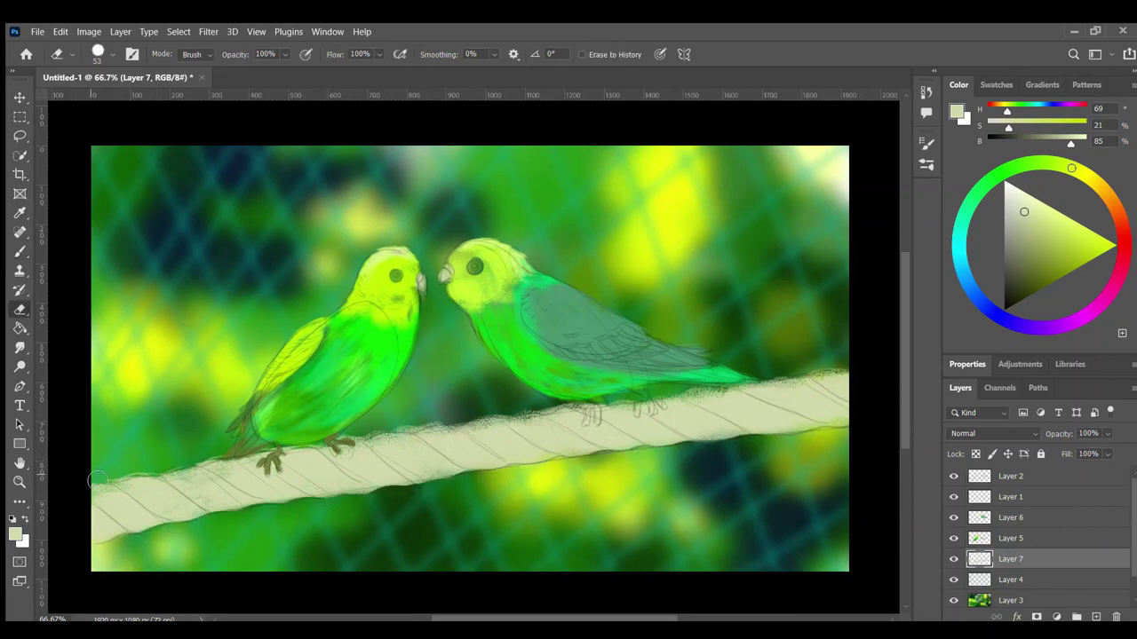
drag(93, 479, 845, 373)
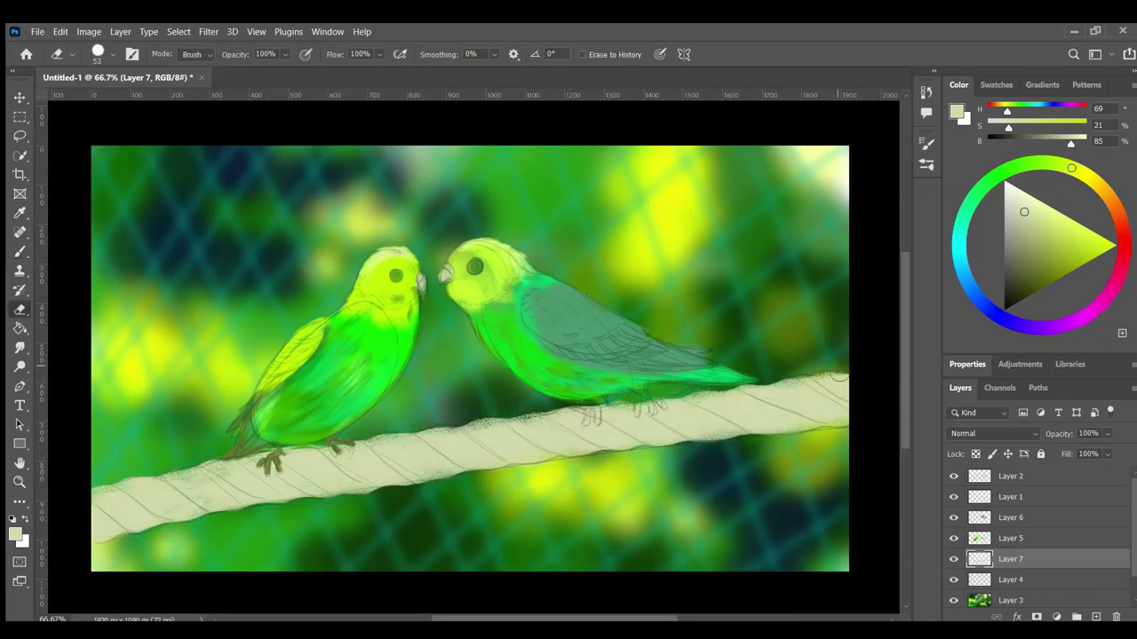
- Tint the rope yellower with a colour adjustment, select its pixels and pick dark olive
click(88, 31)
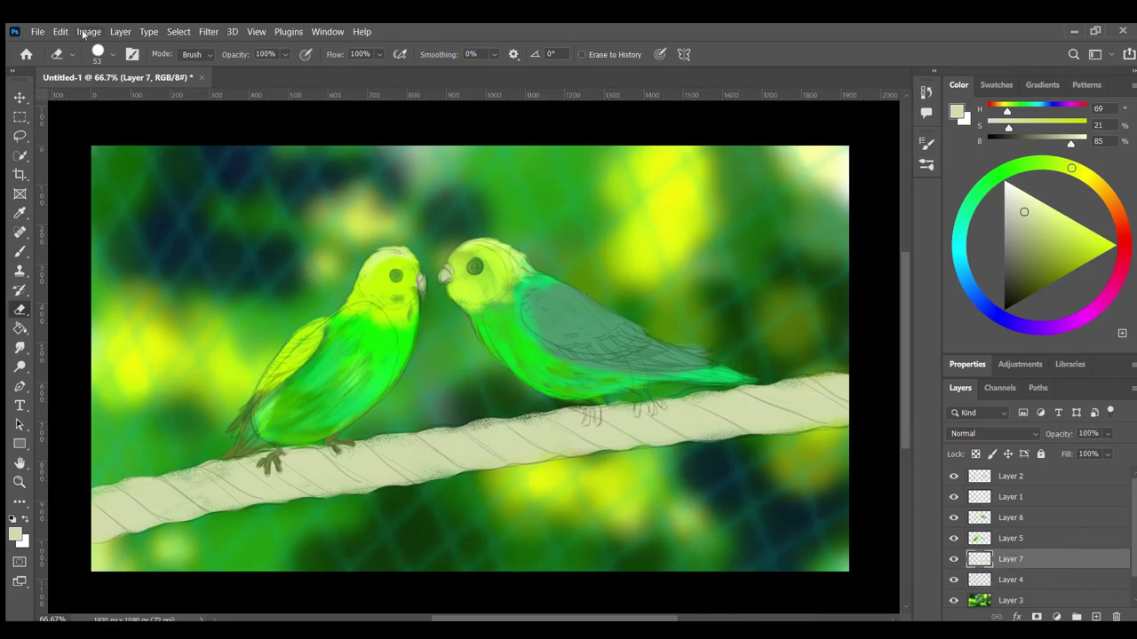
key(Return)
key(b)
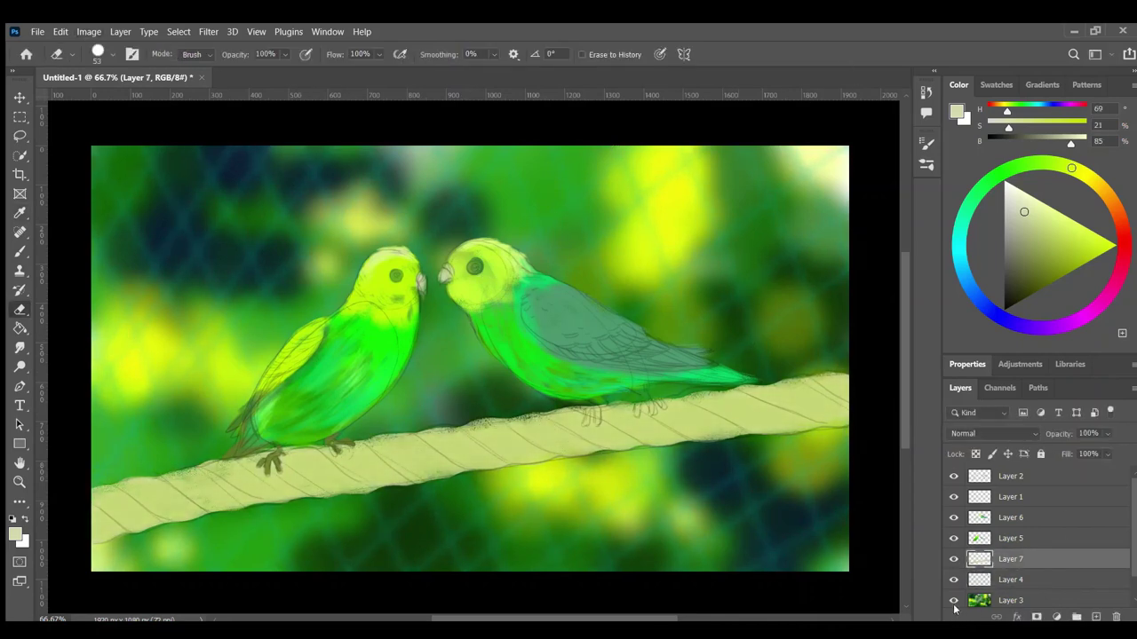
ctrl+click(979, 559)
alt+click(219, 489)
- Paint dark olive twisted stripes along the rope and deepen its shading with dark grey
drag(220, 489, 844, 389)
drag(98, 533, 124, 510)
drag(539, 456, 844, 414)
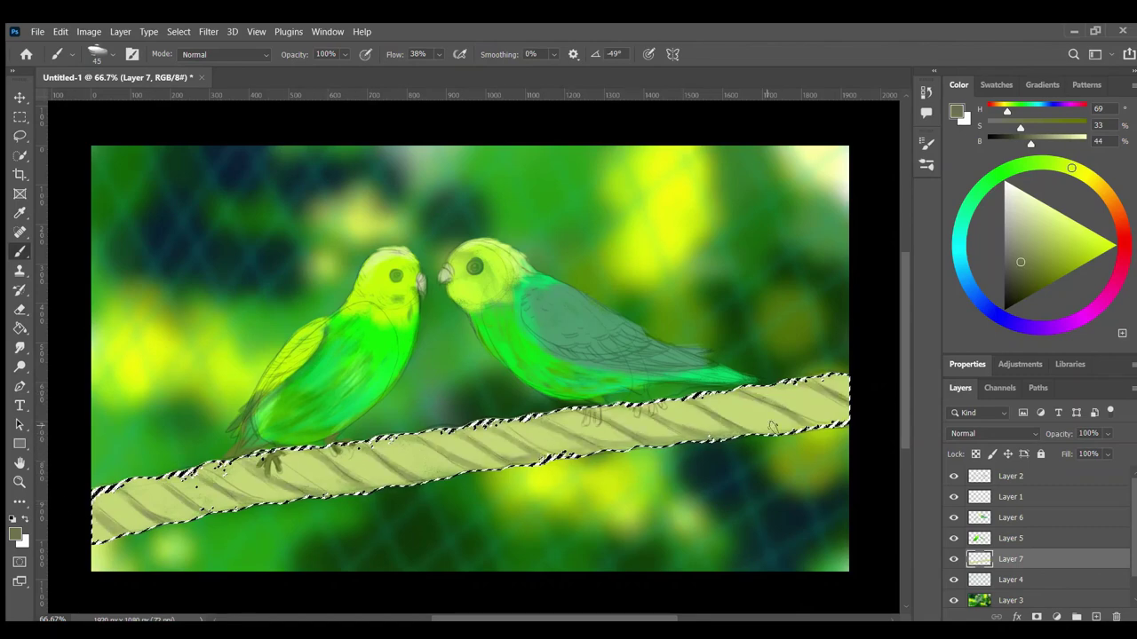
drag(93, 537, 469, 455)
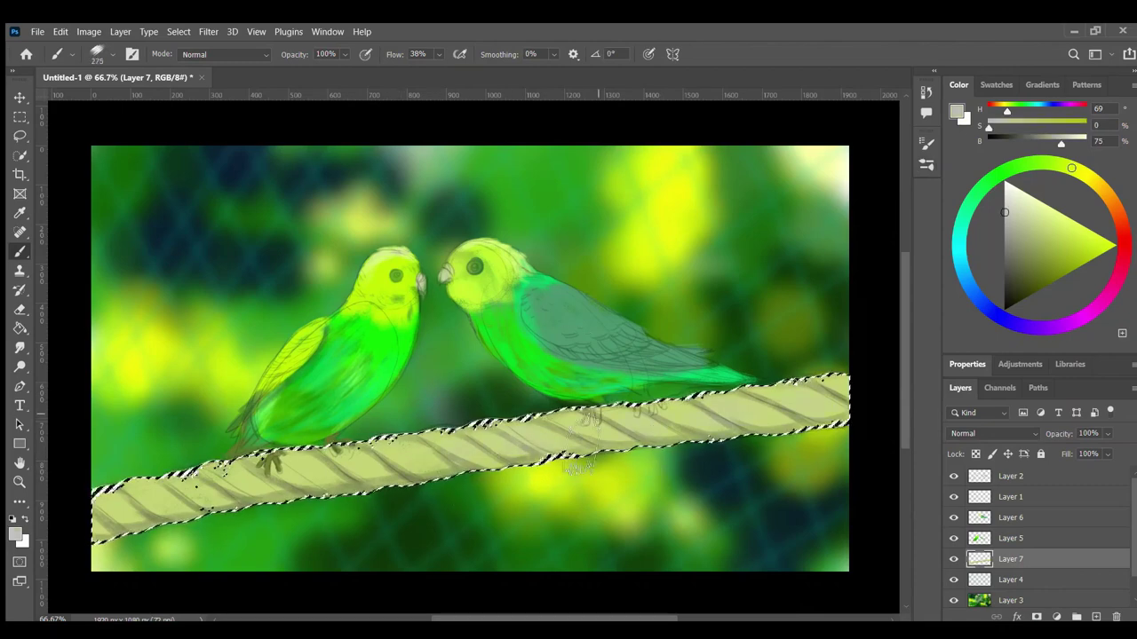
alt+click(533, 476)
drag(178, 506, 843, 417)
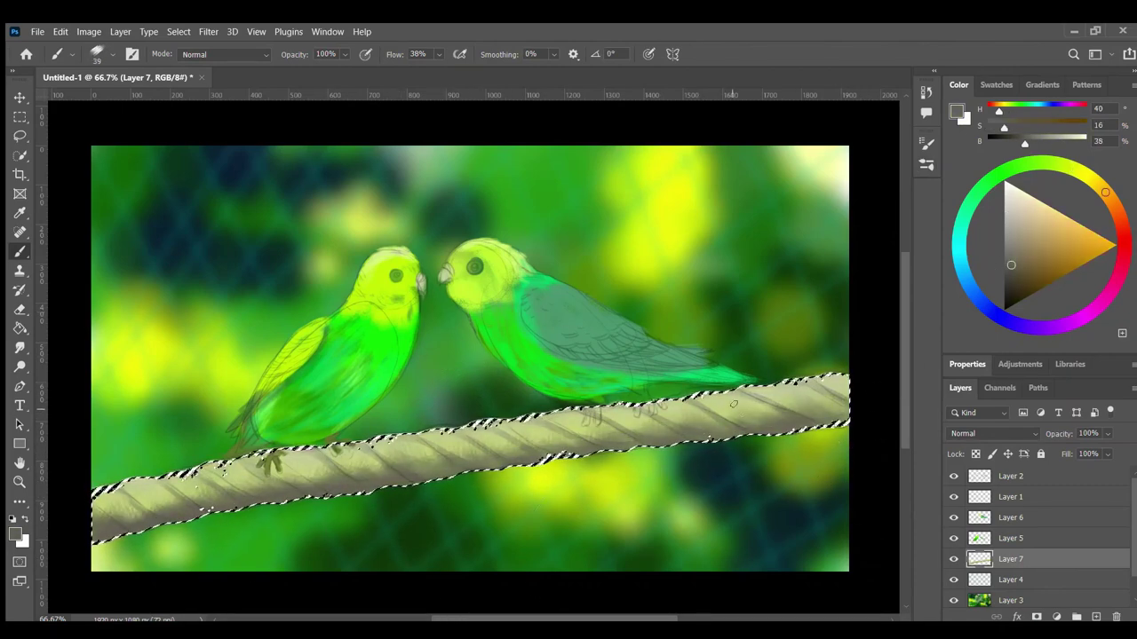
drag(453, 449, 676, 425)
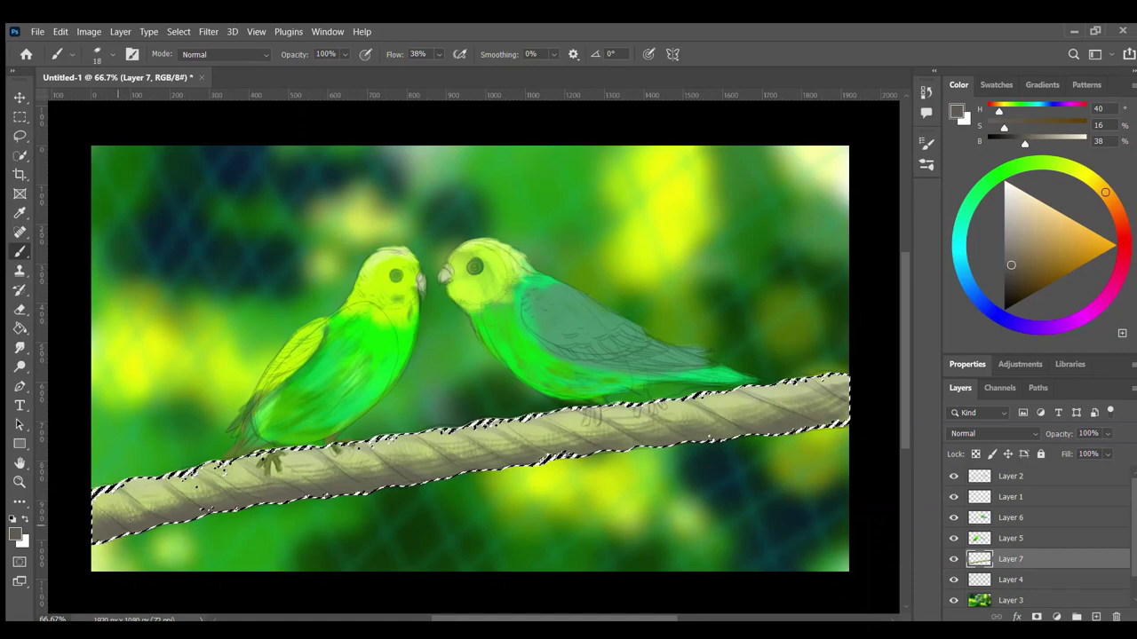
- Set up a large soft airbrush in pale yellow for rope highlights and deselect the rope
alt+click(573, 444)
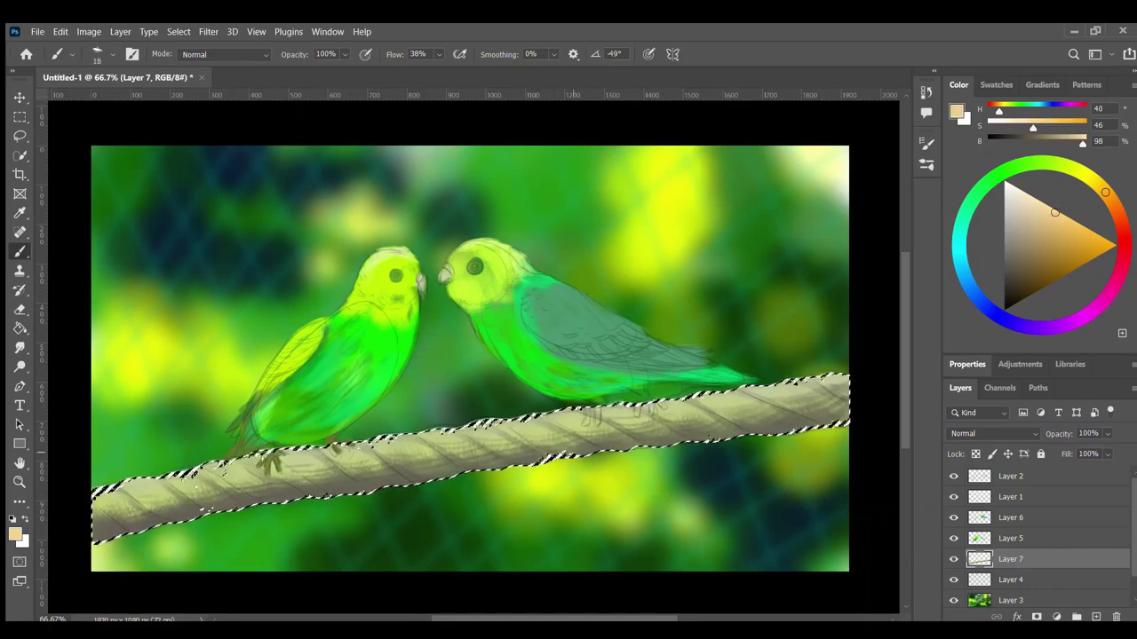
key(period)
key(shift+alt+p)
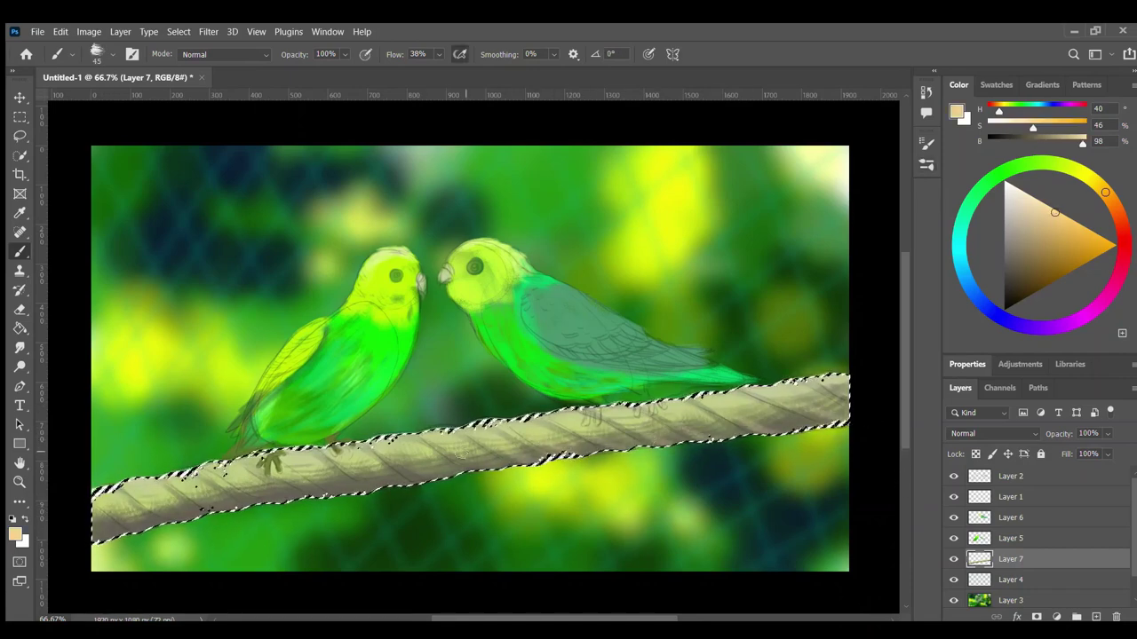
key(i)
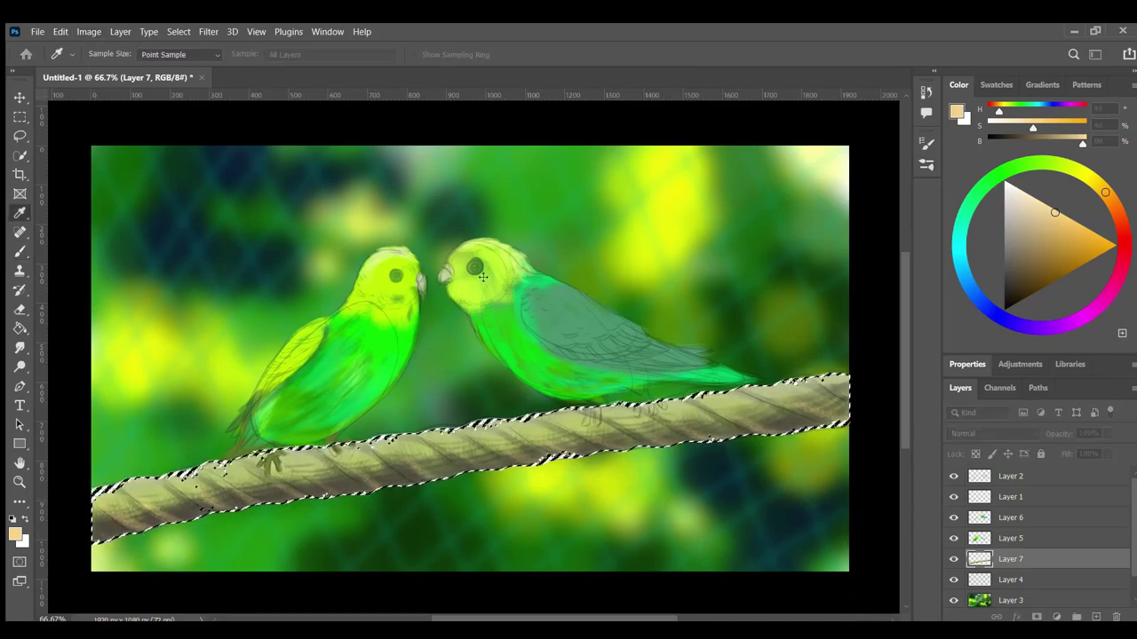
key(b)
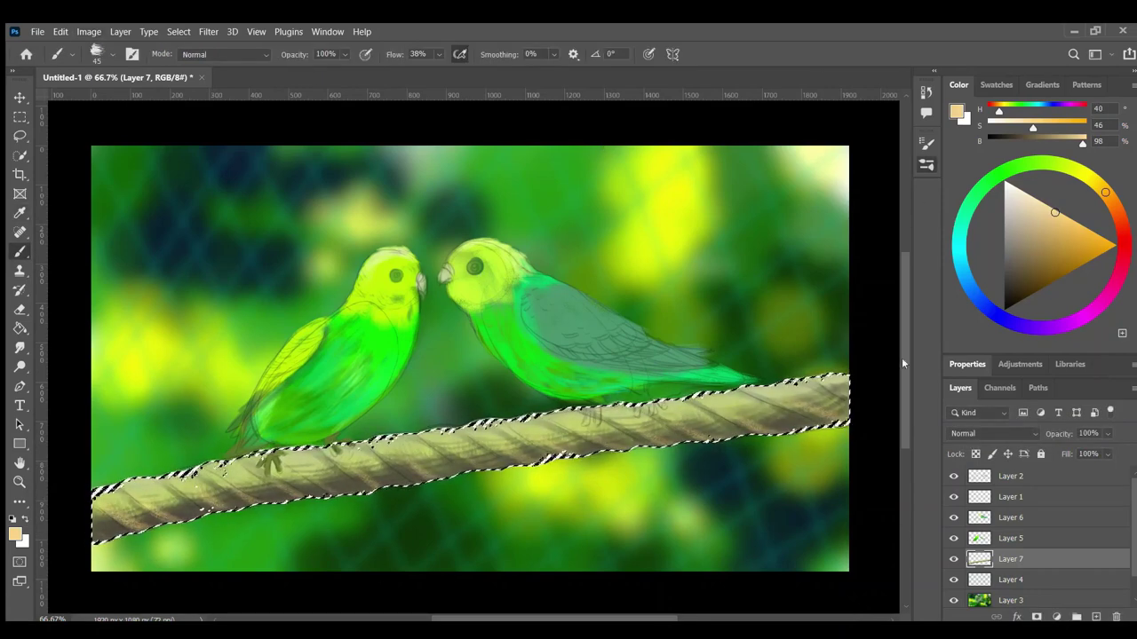
click(1085, 175)
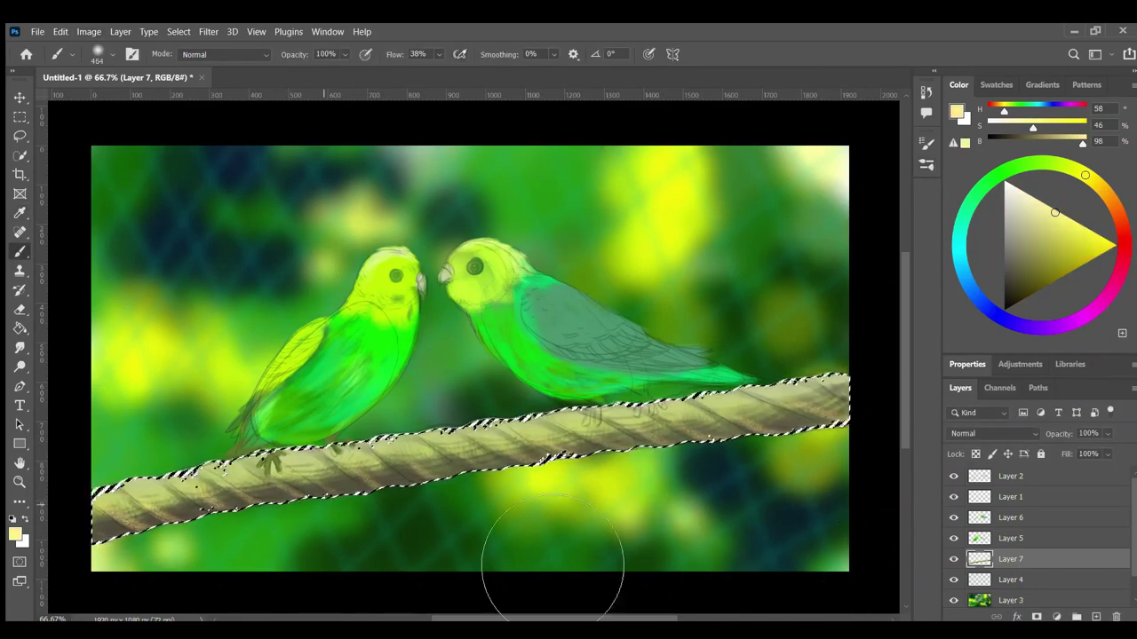
key(m)
key(ctrl+d)
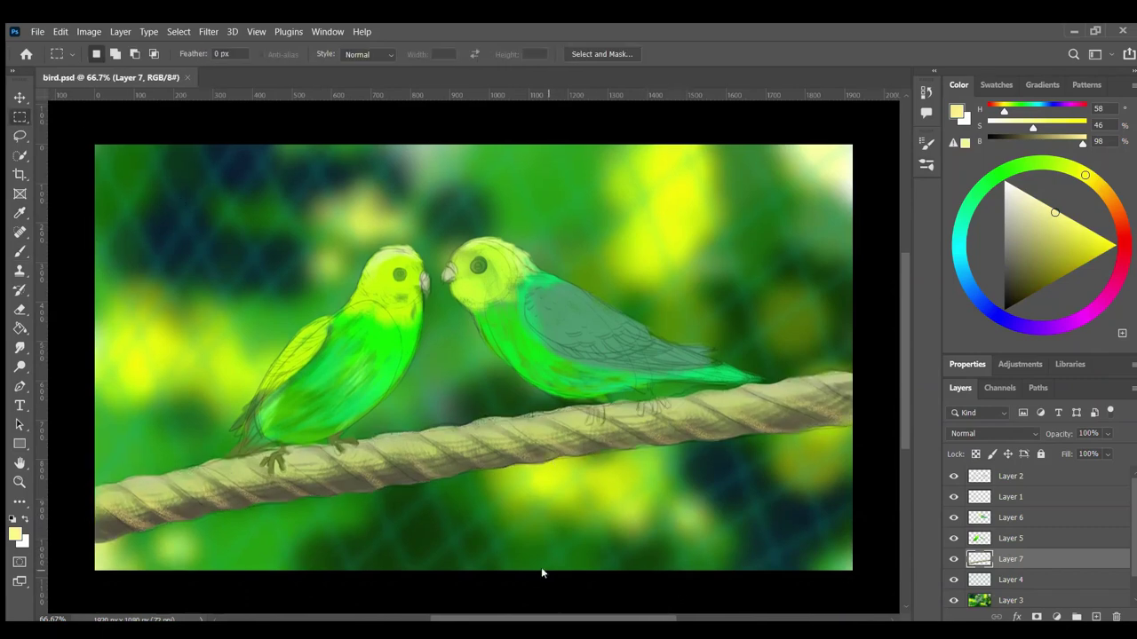
- With a medium brush, tint the right bird's feet peach and its leg red-pink
key(b)
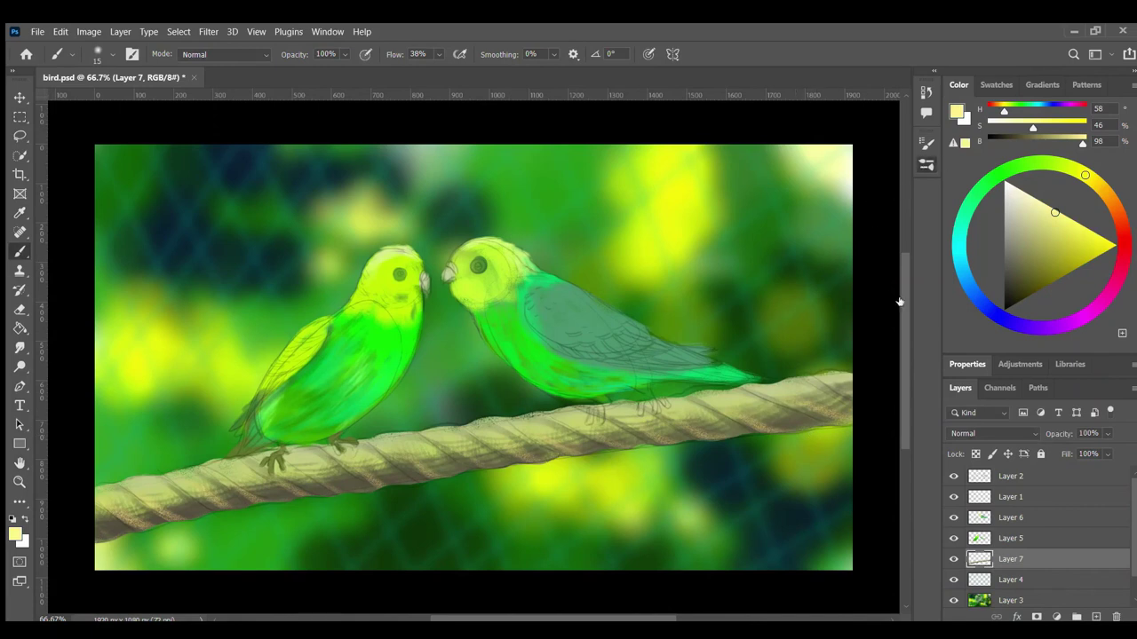
key(bracketright)
key(bracketright)
key(bracketright)
key(bracketright)
key(bracketright)
key(bracketright)
key(bracketleft)
key(bracketleft)
key(bracketleft)
alt+click(600, 403)
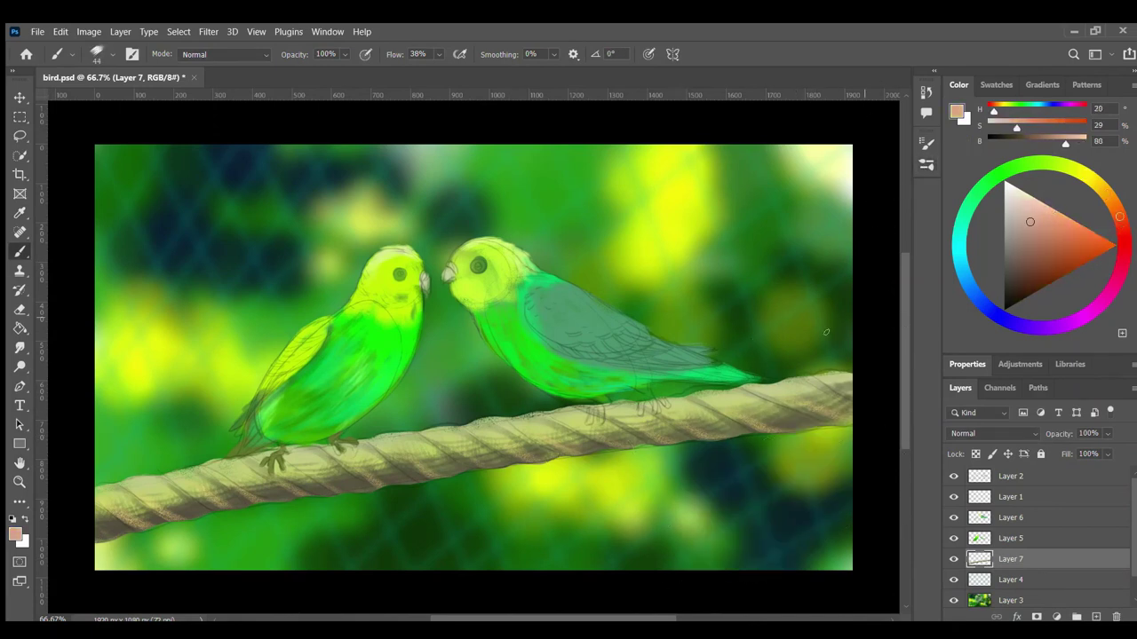
alt+click(594, 407)
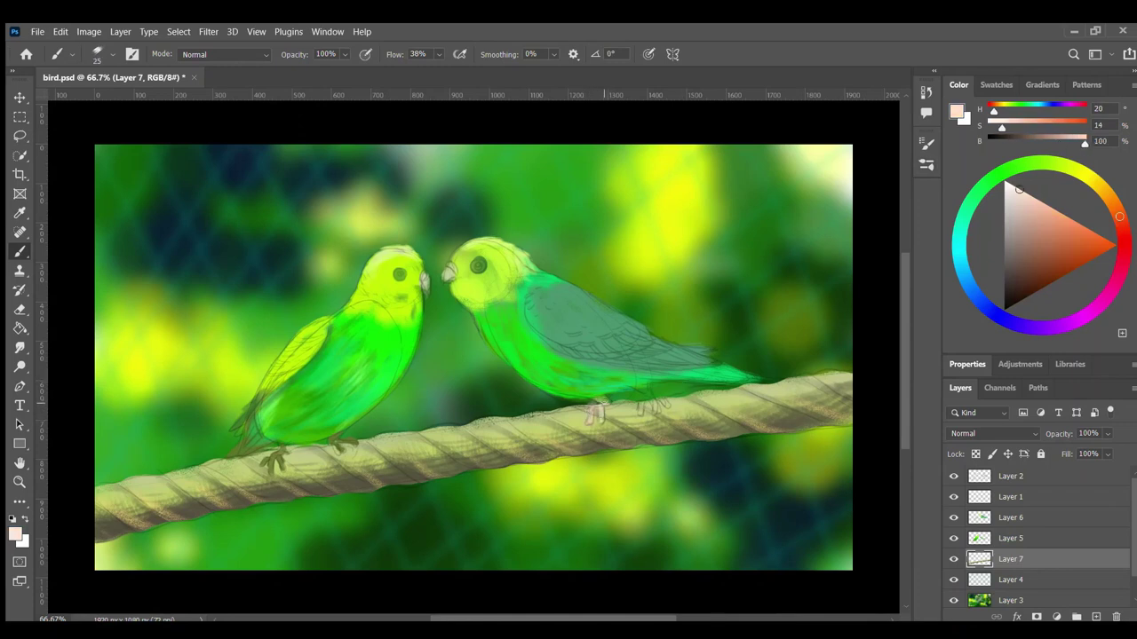
alt+shift+right_click(633, 382)
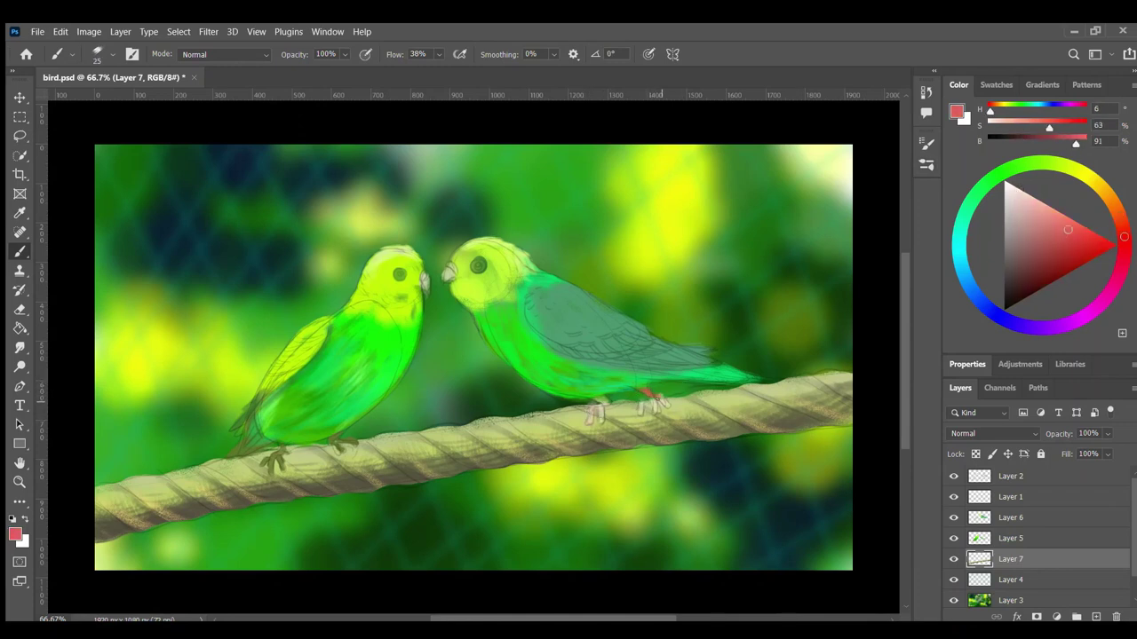
drag(599, 403, 607, 396)
- Add Layer 8 and work the colour from pale yellow through yellow-green to vivid pure green
click(1039, 517)
key(ctrl+shift+alt+n)
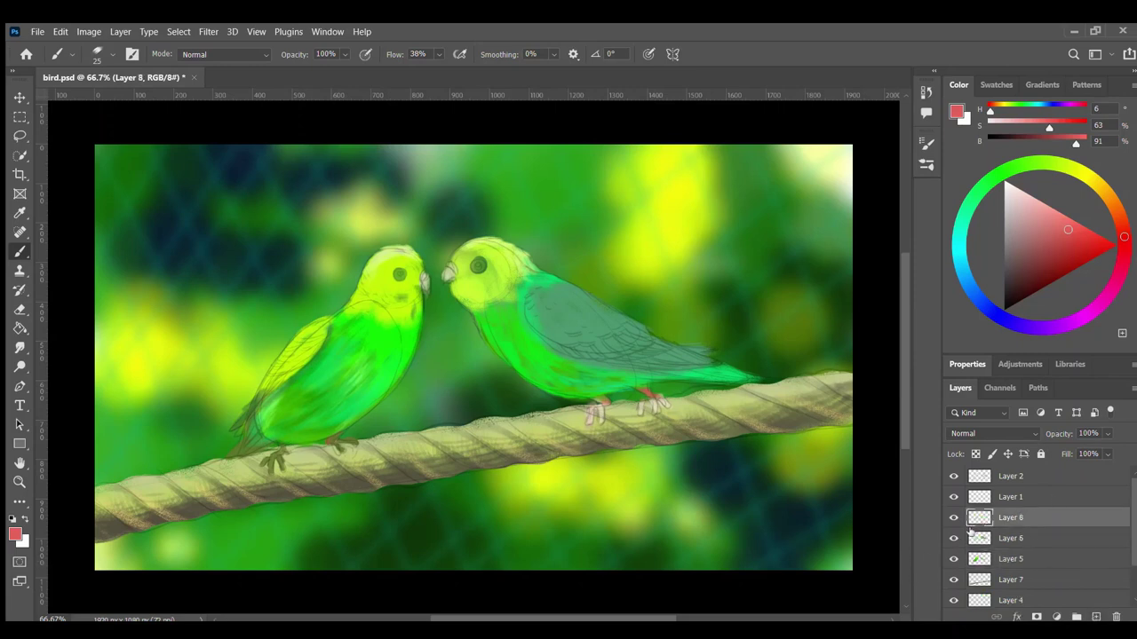
alt+click(397, 287)
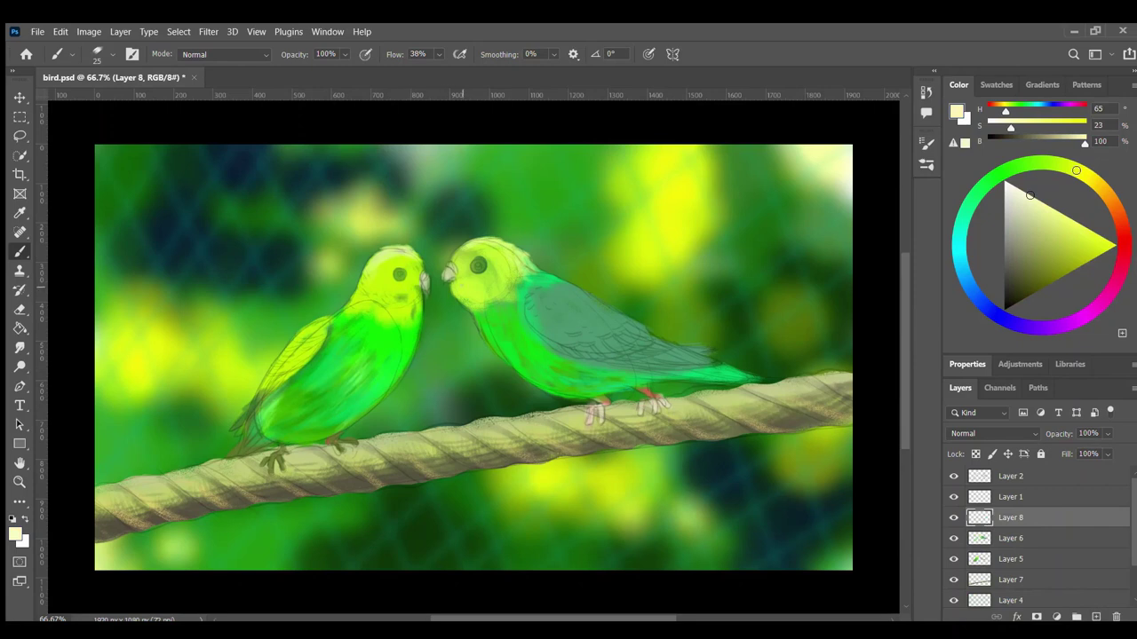
alt+click(458, 295)
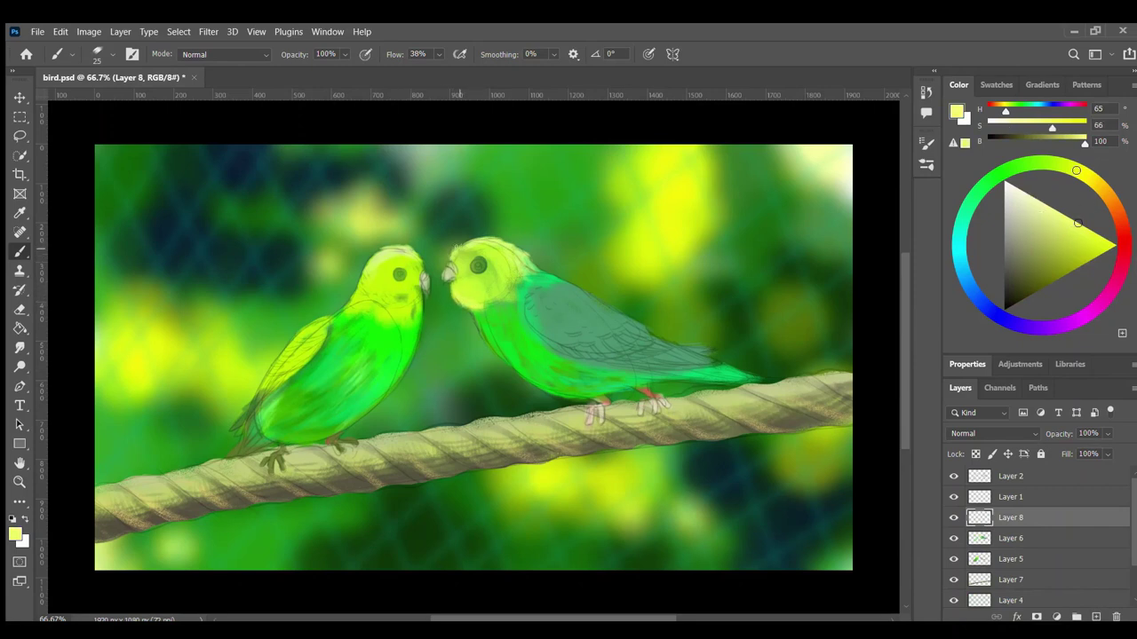
alt+click(501, 242)
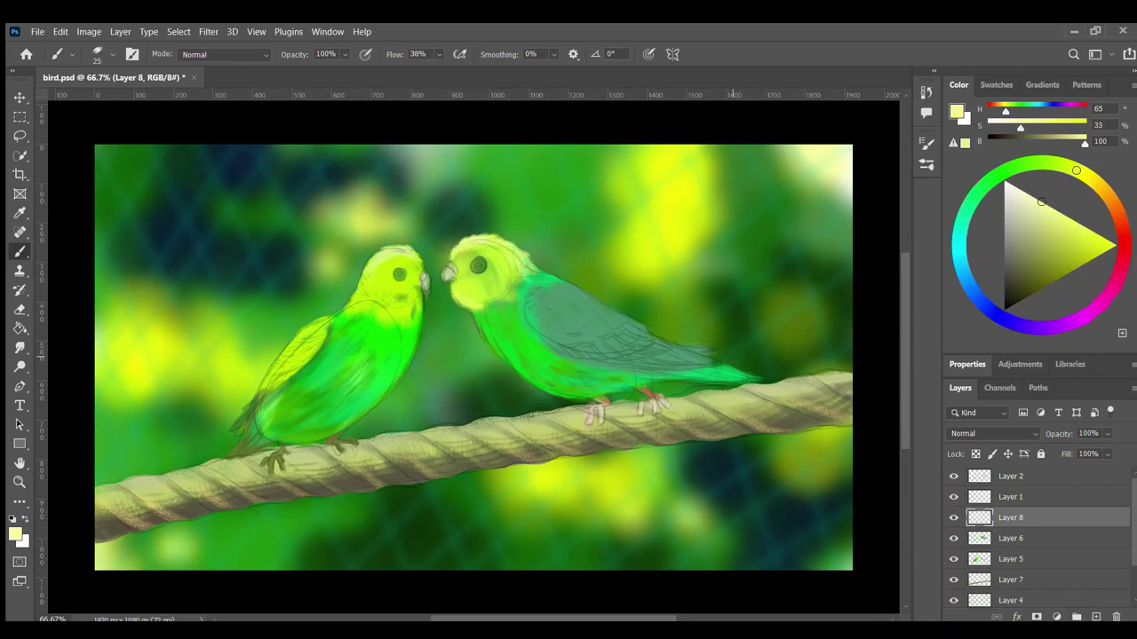
alt+click(455, 224)
alt+click(462, 250)
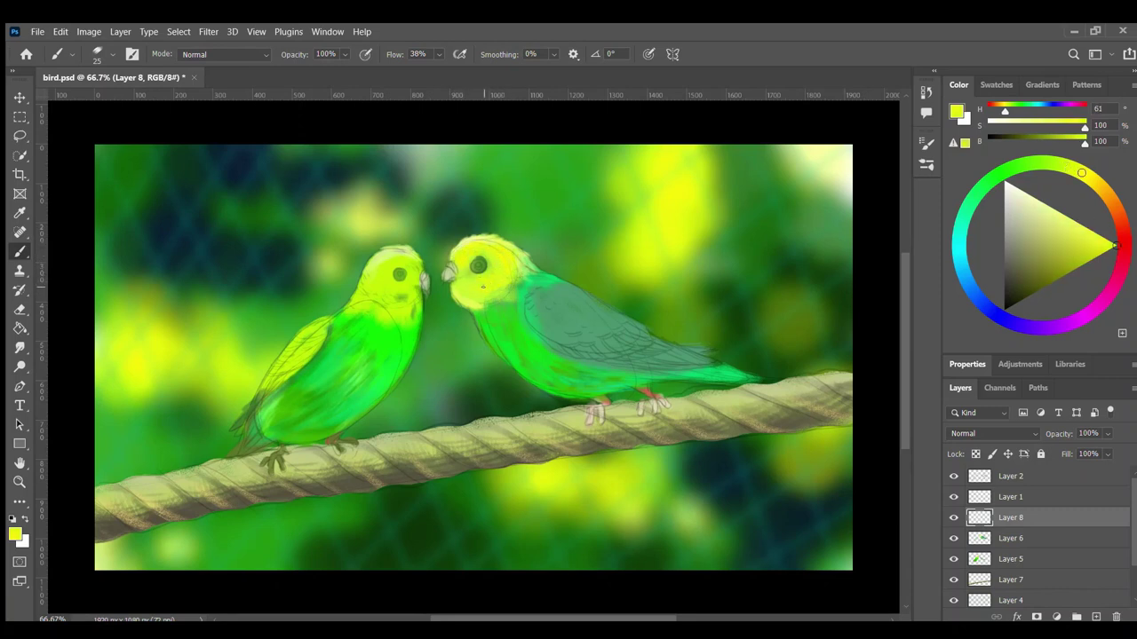
alt+click(513, 276)
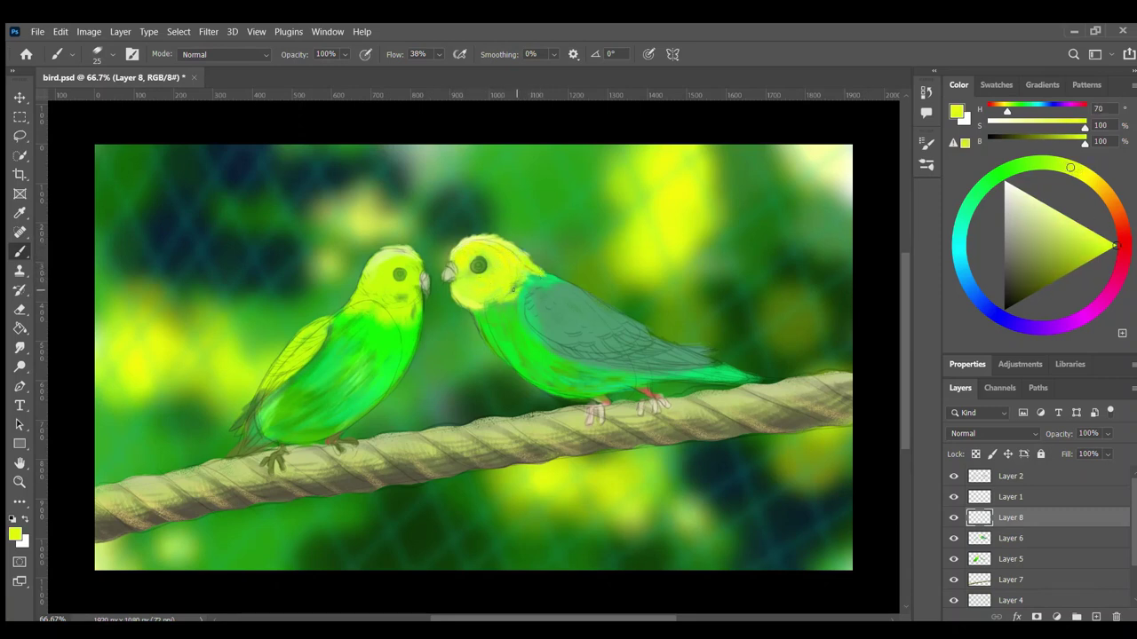
alt+click(488, 311)
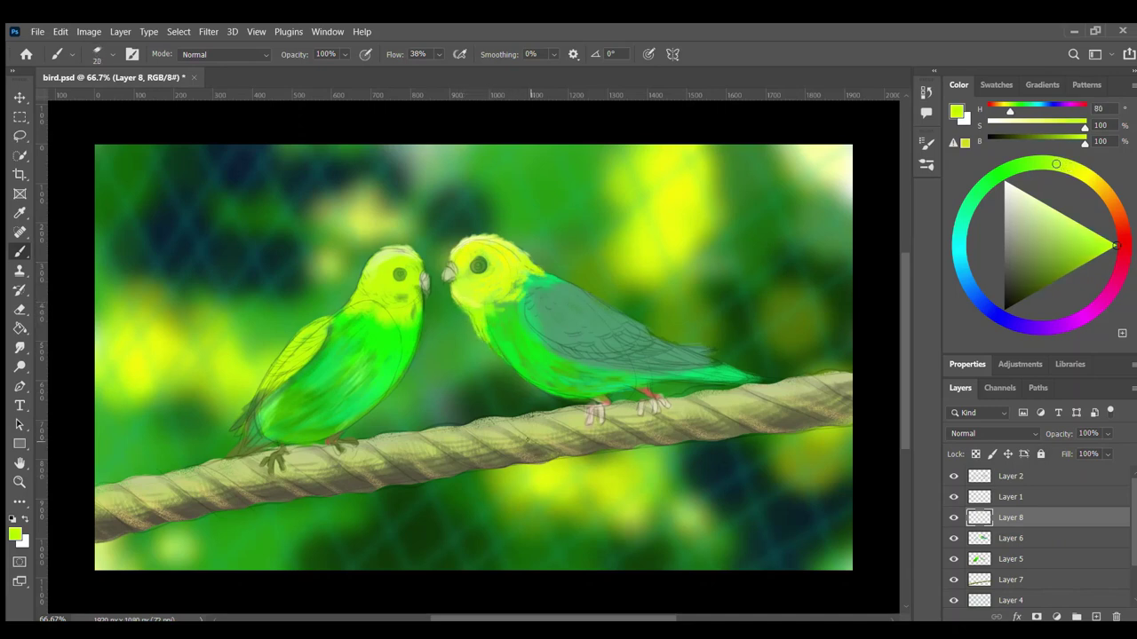
alt+click(569, 317)
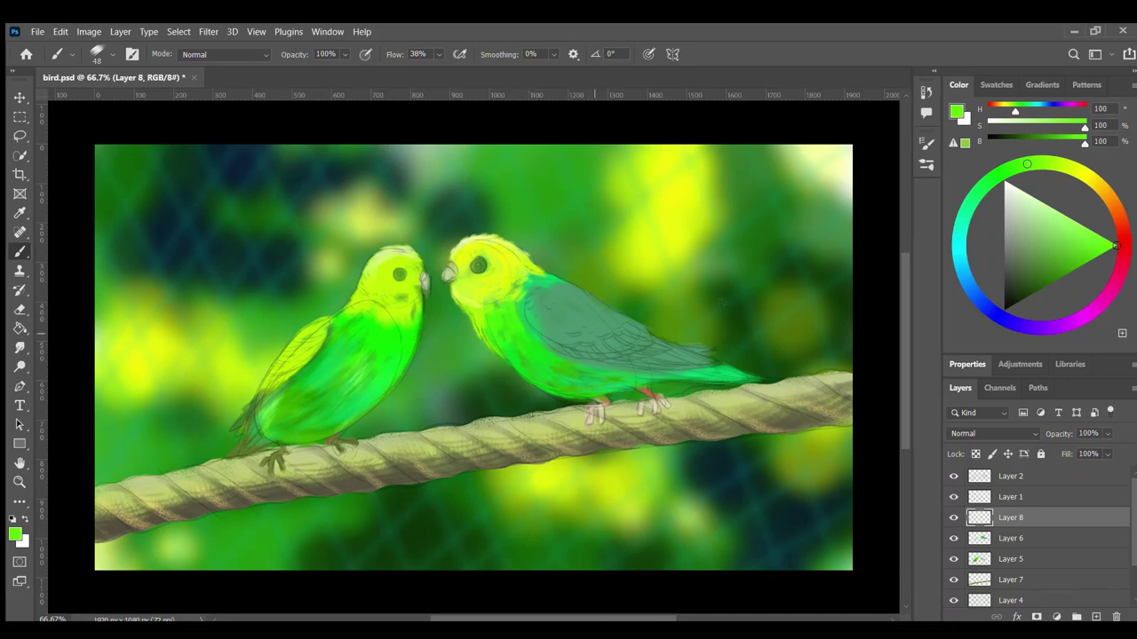
alt+click(528, 351)
- Brighten the right bird's wing, tail and back with vivid green and stroke its belly
drag(599, 378, 762, 373)
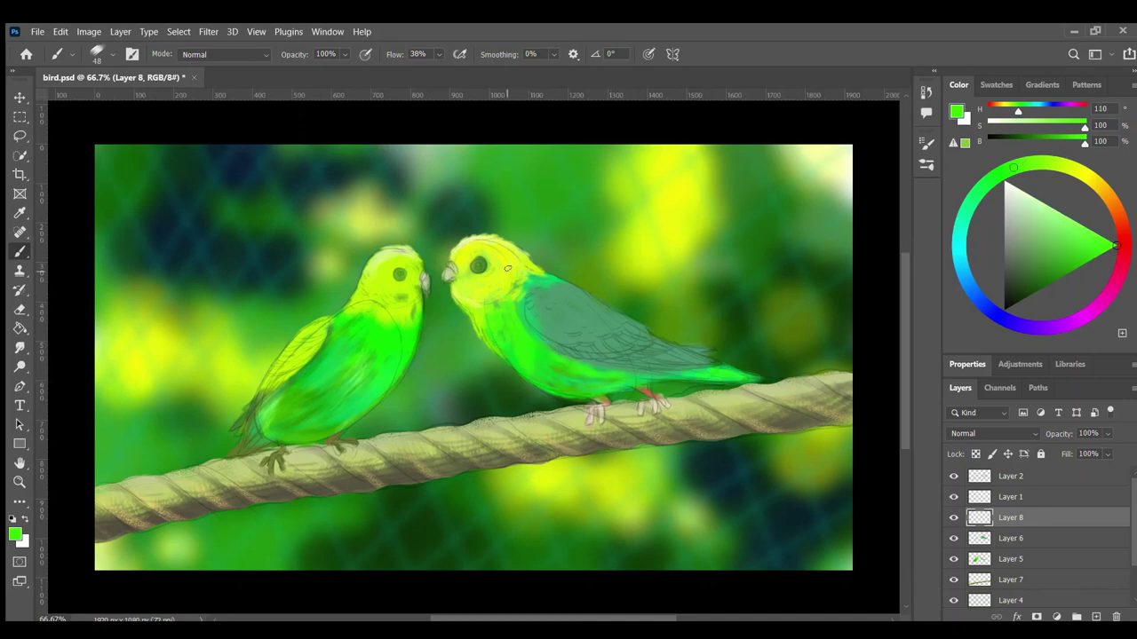
mouse_move(538, 316)
mouse_down()
mouse_move(579, 286)
mouse_move(613, 335)
mouse_move(649, 360)
mouse_move(709, 368)
mouse_up()
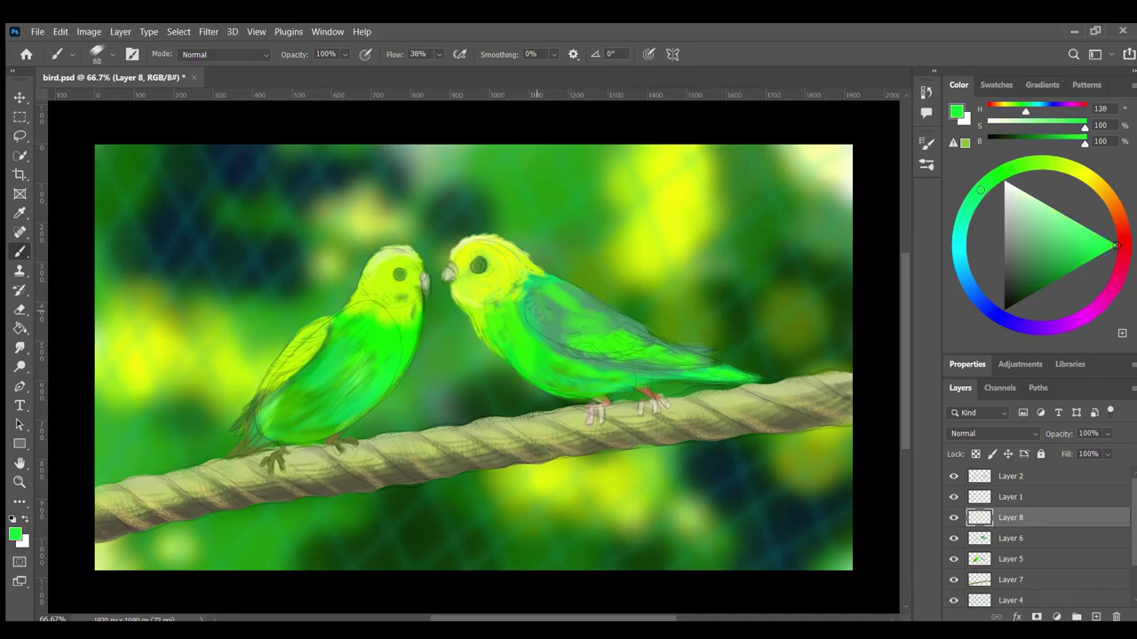
alt+click(622, 351)
drag(538, 342, 613, 319)
drag(537, 345, 574, 369)
- Hide the sketch on Layers 1 and 2 and switch to a thin brush tip
alt+click(453, 270)
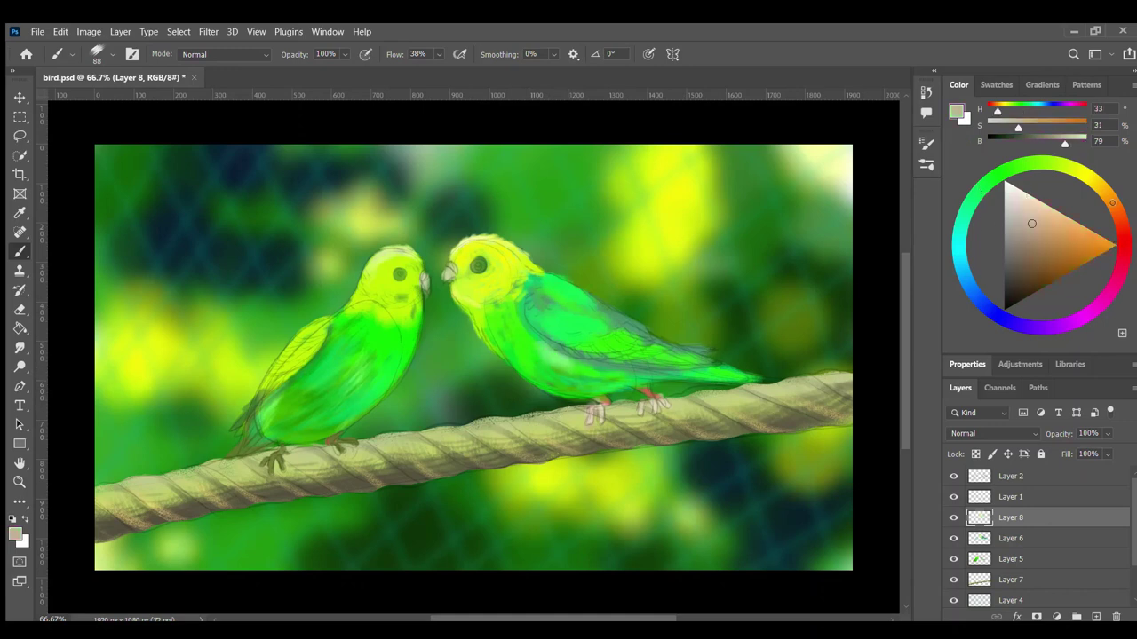
key(bracketleft)
key(bracketleft)
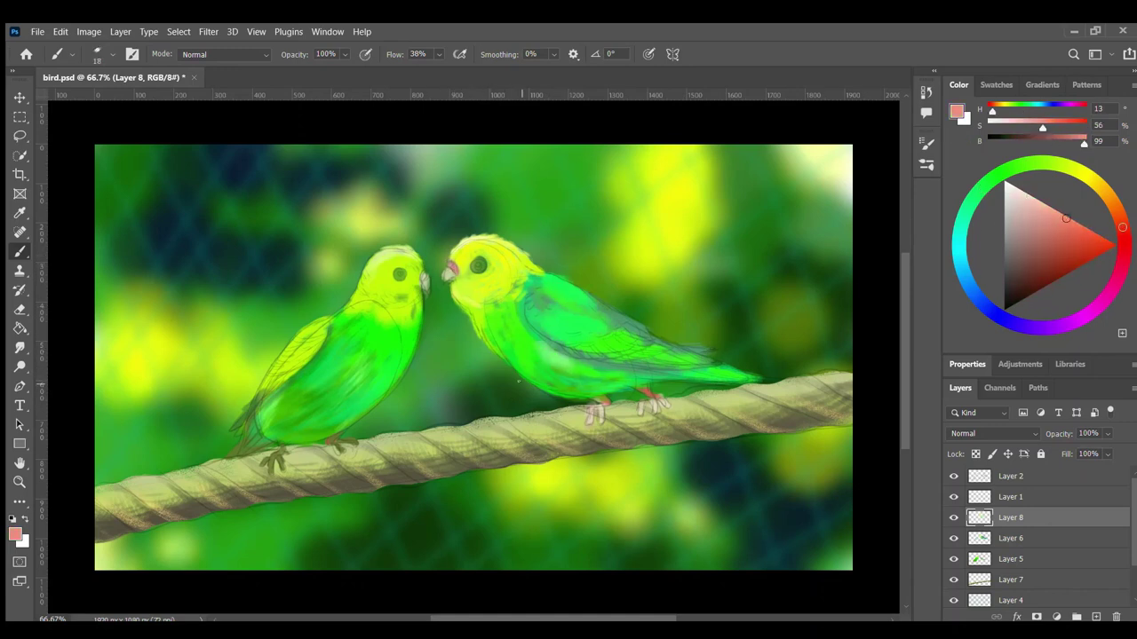
click(954, 476)
click(954, 496)
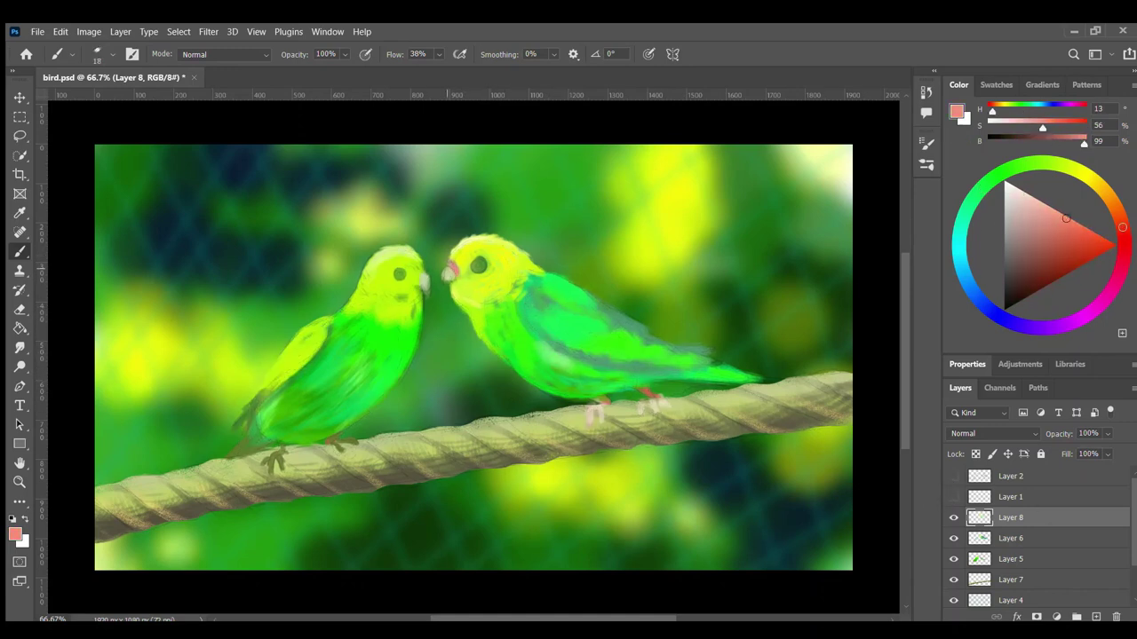
key(bracketright)
key(bracketright)
key(bracketright)
key(period)
- Lighten the right bird's lower wing with brighter green and its belly with pale yellow
alt+click(444, 271)
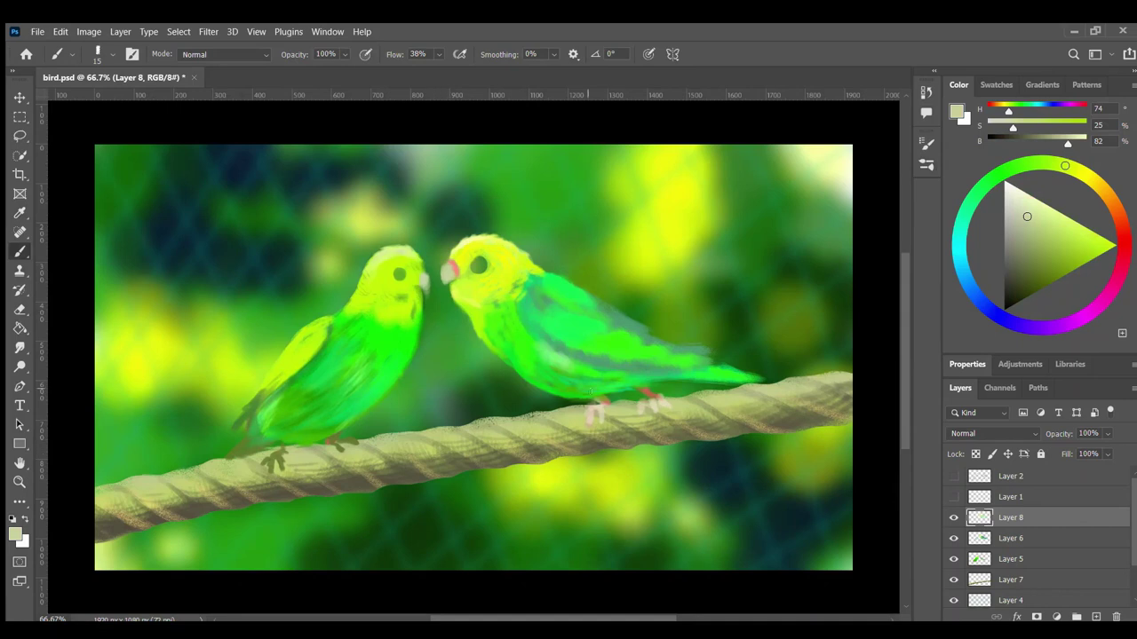
alt+click(519, 331)
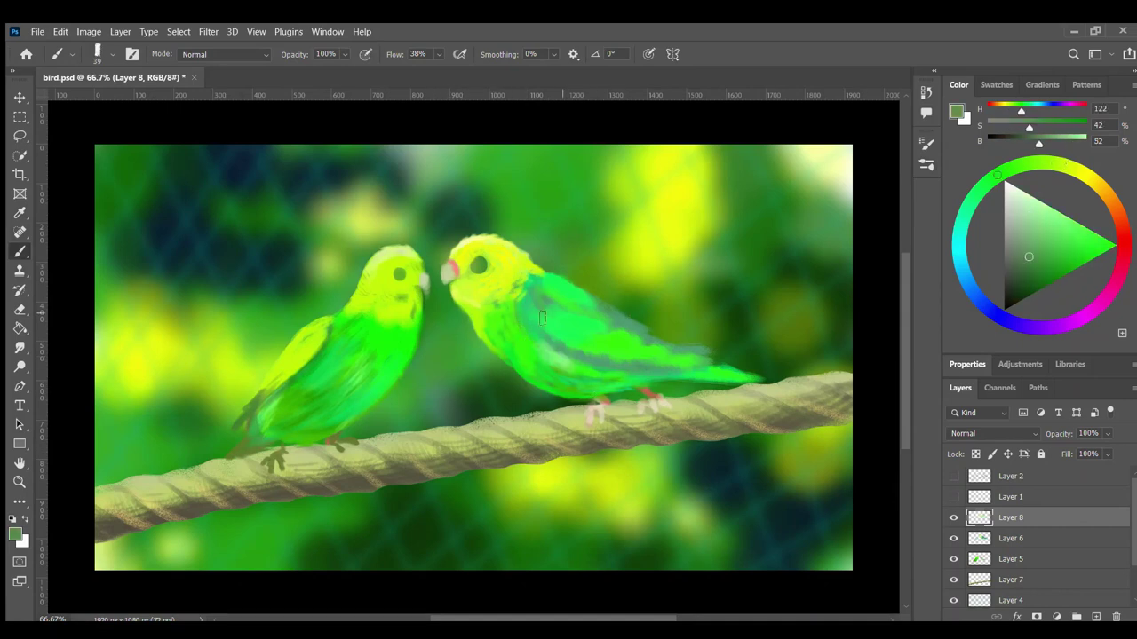
alt+click(546, 333)
drag(560, 364, 737, 355)
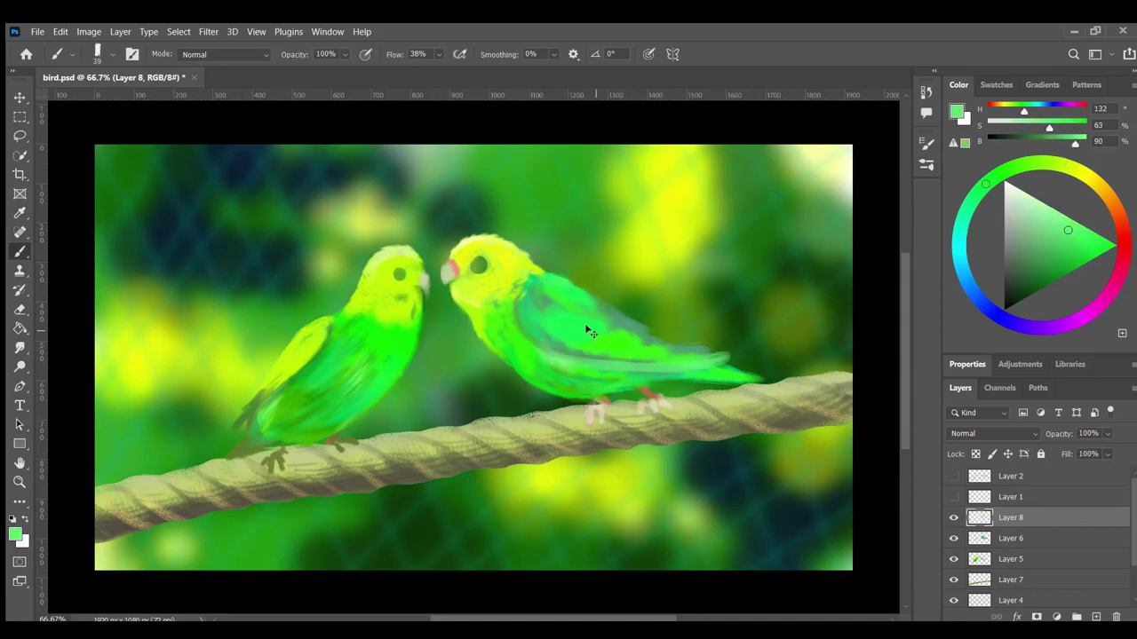
alt+click(526, 411)
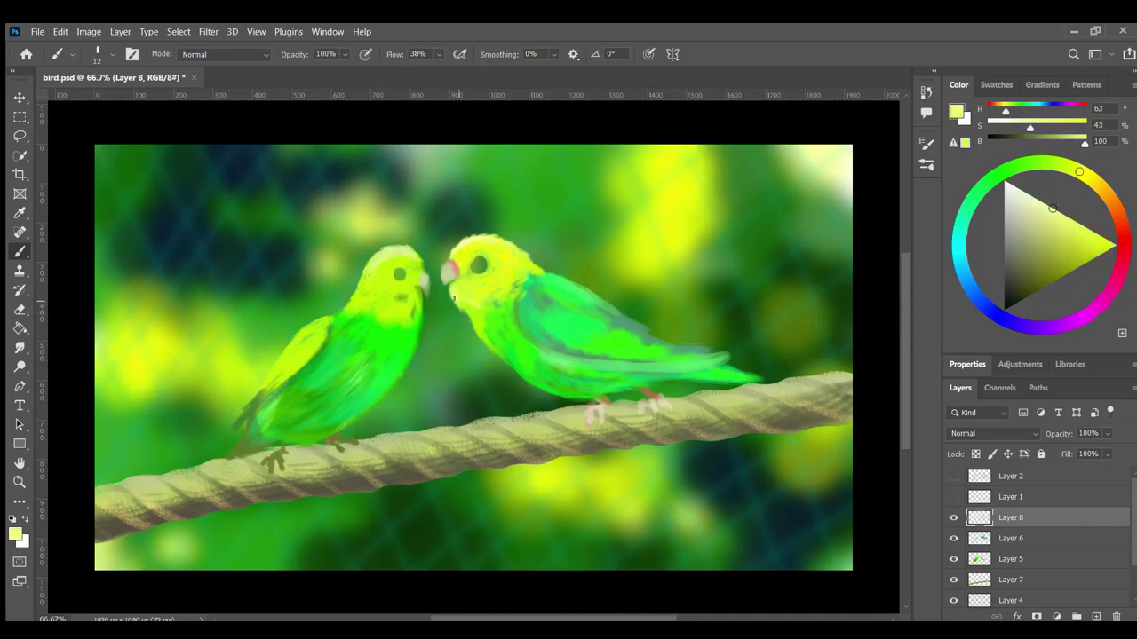
drag(536, 384, 518, 370)
- Try dark near-black strokes on the right bird's wing, then undo them
click(1011, 306)
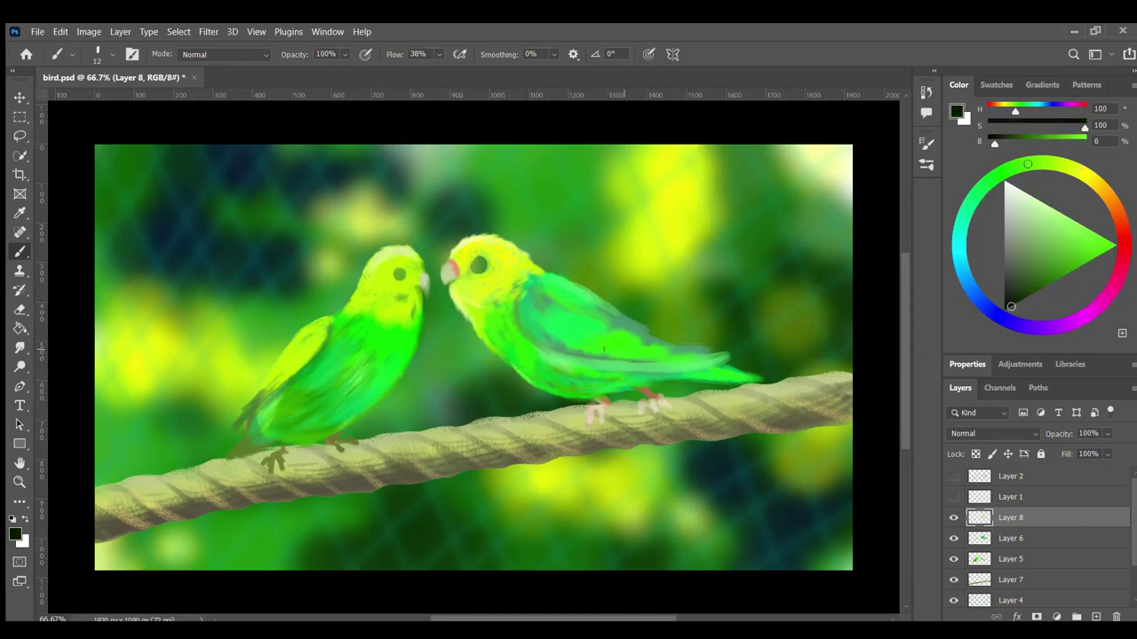
mouse_move(574, 345)
mouse_down()
mouse_move(592, 329)
mouse_move(645, 320)
mouse_up()
click(1004, 309)
key(ctrl+alt+z)
key(ctrl+alt+z)
key(ctrl+alt+z)
key(ctrl+alt+z)
key(bracketright)
- Paint black feather dashes across the right bird's wing and a dark purple cheek spot
drag(577, 357, 644, 325)
key(ctrl+alt+z)
key(ctrl+alt+z)
key(ctrl+alt+z)
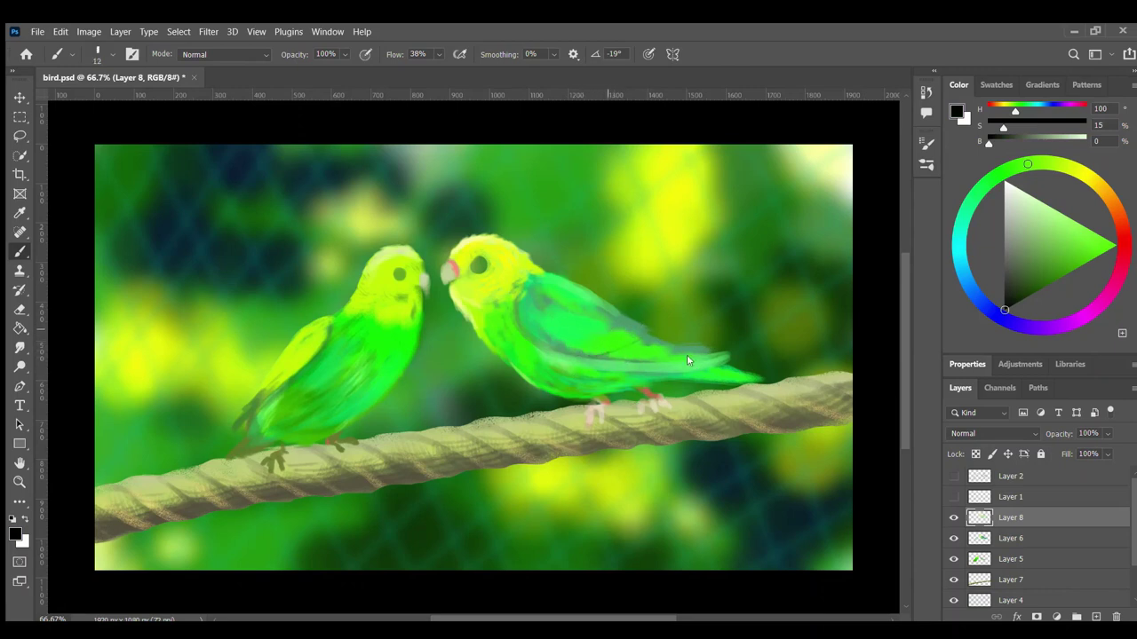
key(bracketright)
mouse_move(586, 353)
mouse_down()
mouse_move(647, 327)
mouse_move(664, 345)
mouse_move(735, 353)
mouse_move(641, 360)
mouse_up()
drag(760, 376, 673, 385)
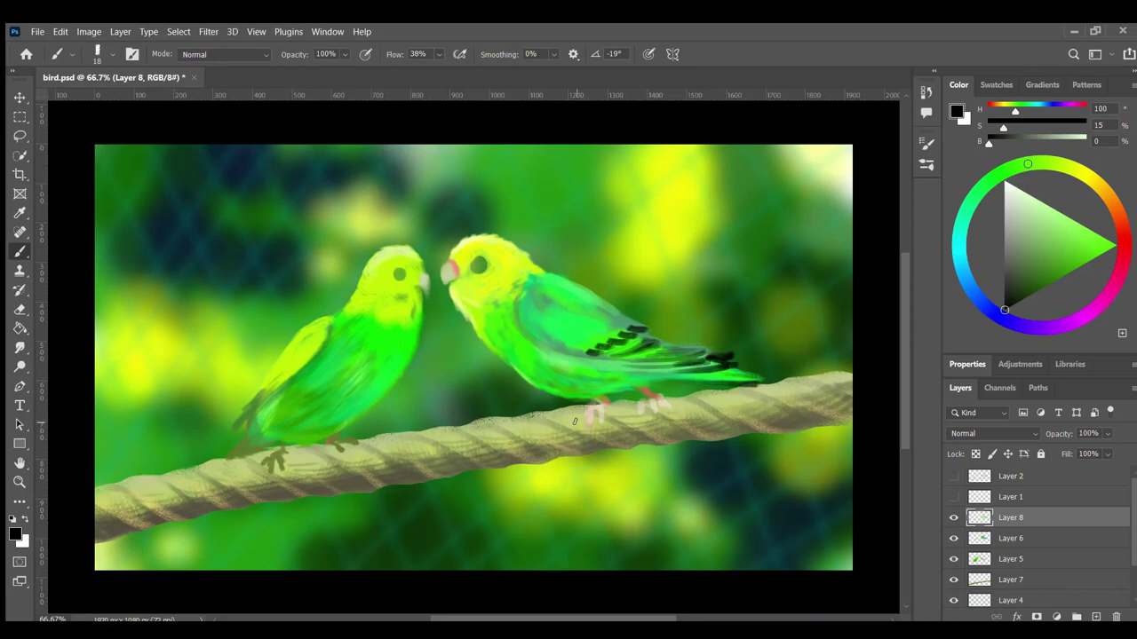
mouse_move(561, 346)
mouse_down()
mouse_move(616, 325)
mouse_move(538, 321)
mouse_move(608, 293)
mouse_move(567, 312)
mouse_move(548, 351)
mouse_up()
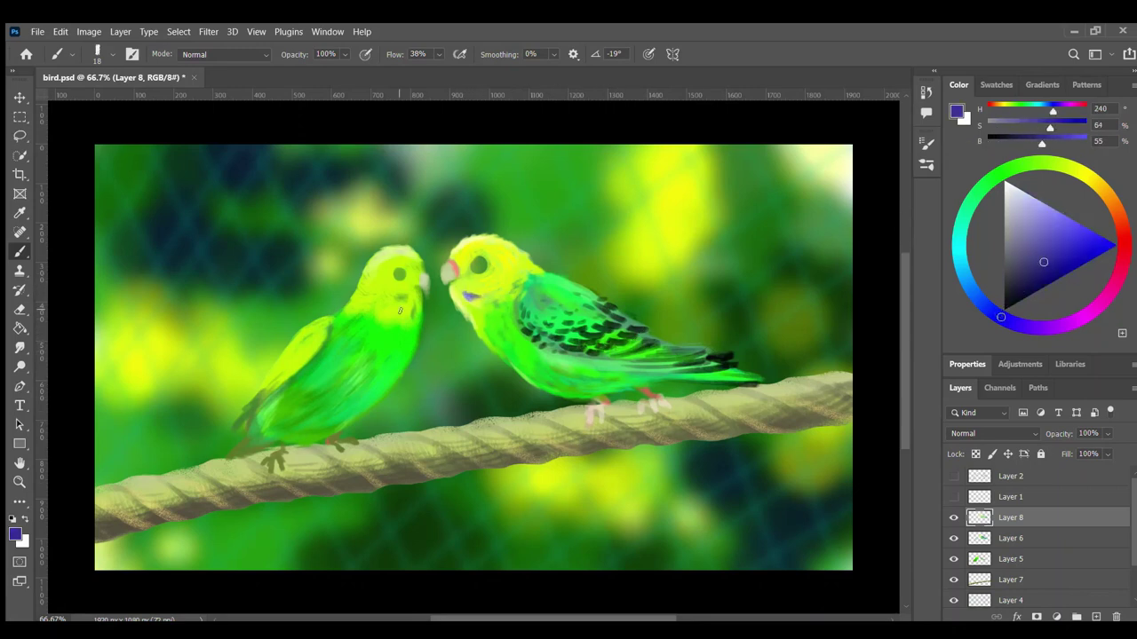
mouse_move(393, 296)
mouse_down()
mouse_move(402, 307)
mouse_move(391, 310)
mouse_up()
- Paint bright yellow-green over the left parakeet's back and down its chest
click(1085, 172)
click(1115, 244)
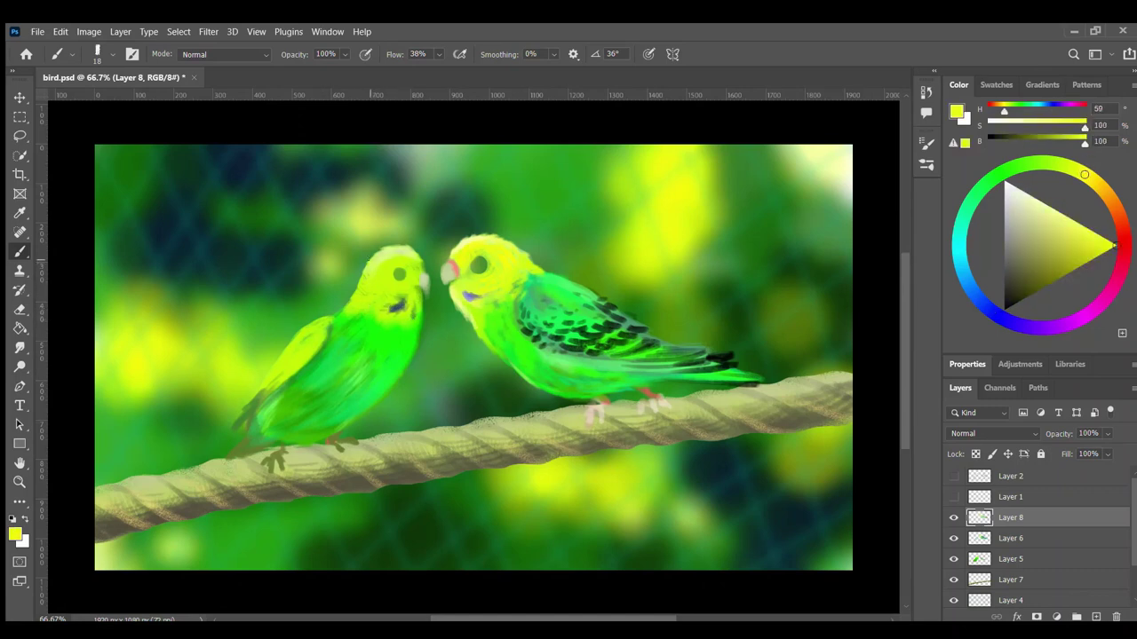
drag(350, 300, 361, 308)
mouse_move(378, 252)
mouse_down()
mouse_move(419, 313)
mouse_move(393, 382)
mouse_up()
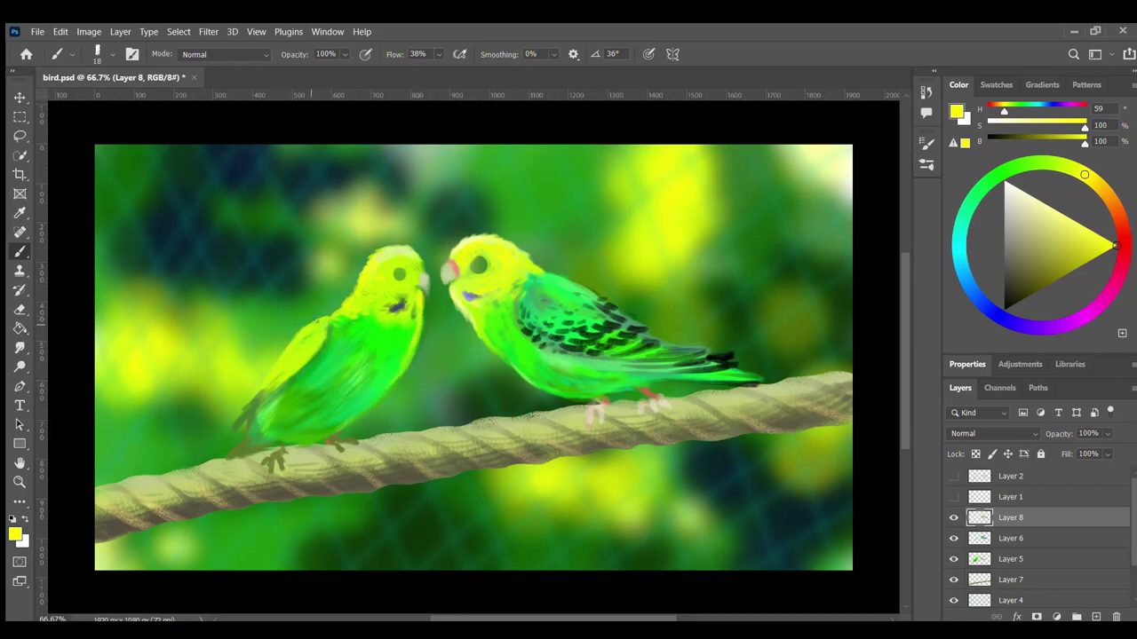
- Brighten the left parakeet's belly and tail with a lighter, softer green using a smaller brush
alt+click(322, 325)
alt+click(329, 390)
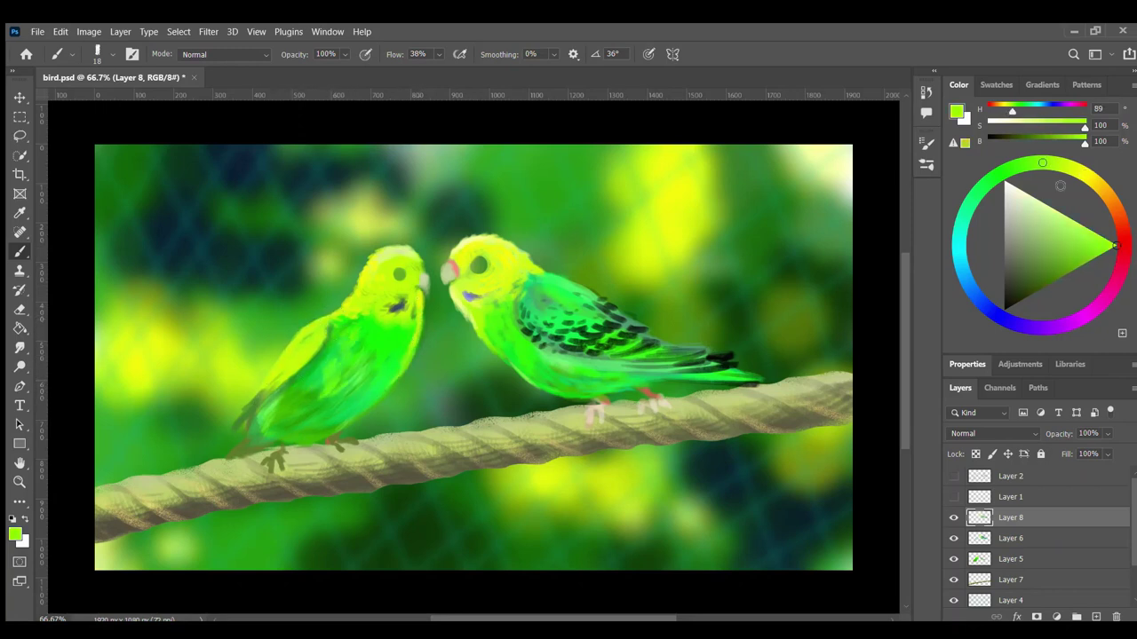
key(bracketleft)
key(bracketleft)
key(bracketleft)
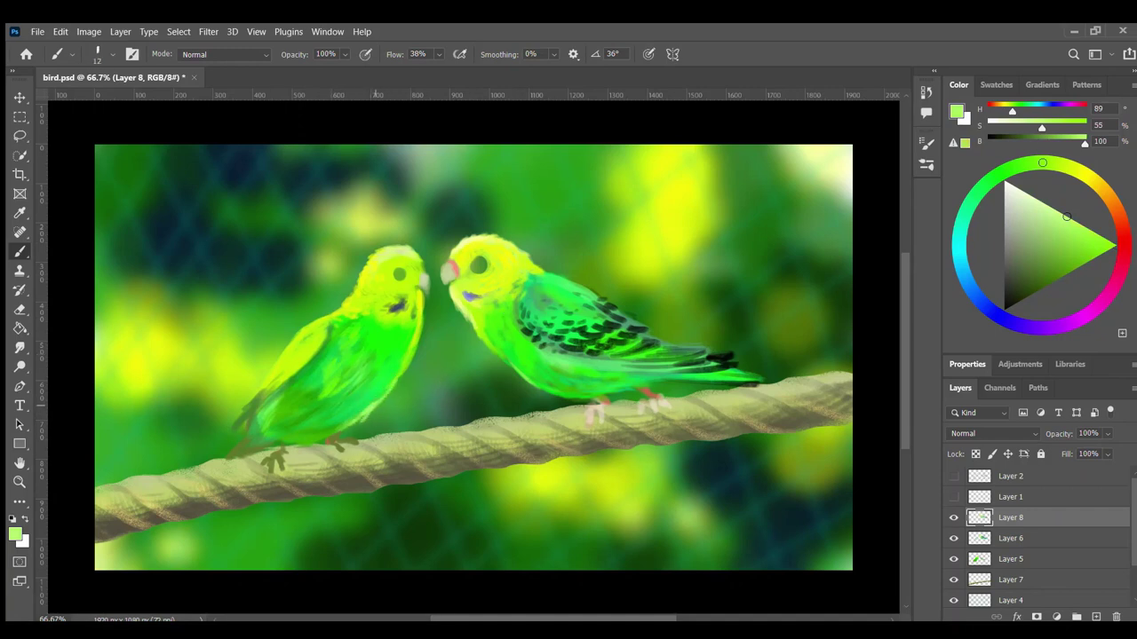
drag(387, 395, 404, 359)
drag(245, 421, 242, 453)
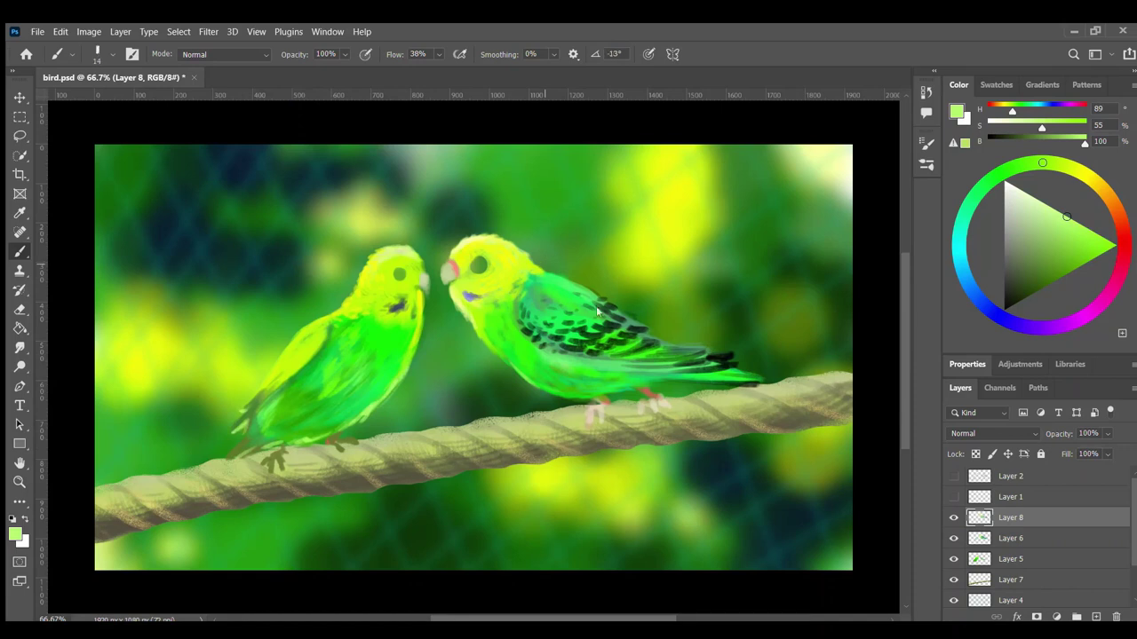
- Paint black feather dashes across the left parakeet's wing
key(d)
mouse_move(307, 332)
mouse_down()
mouse_move(234, 433)
mouse_move(234, 456)
mouse_move(245, 446)
mouse_move(229, 458)
mouse_move(240, 453)
mouse_up()
alt+click(263, 441)
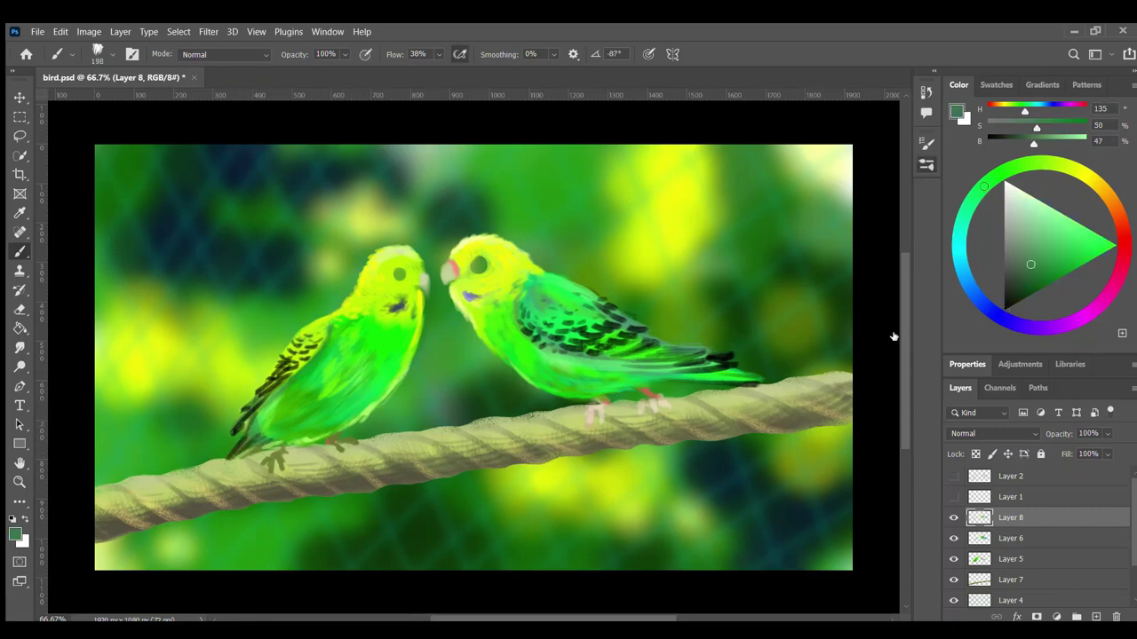
alt+click(418, 283)
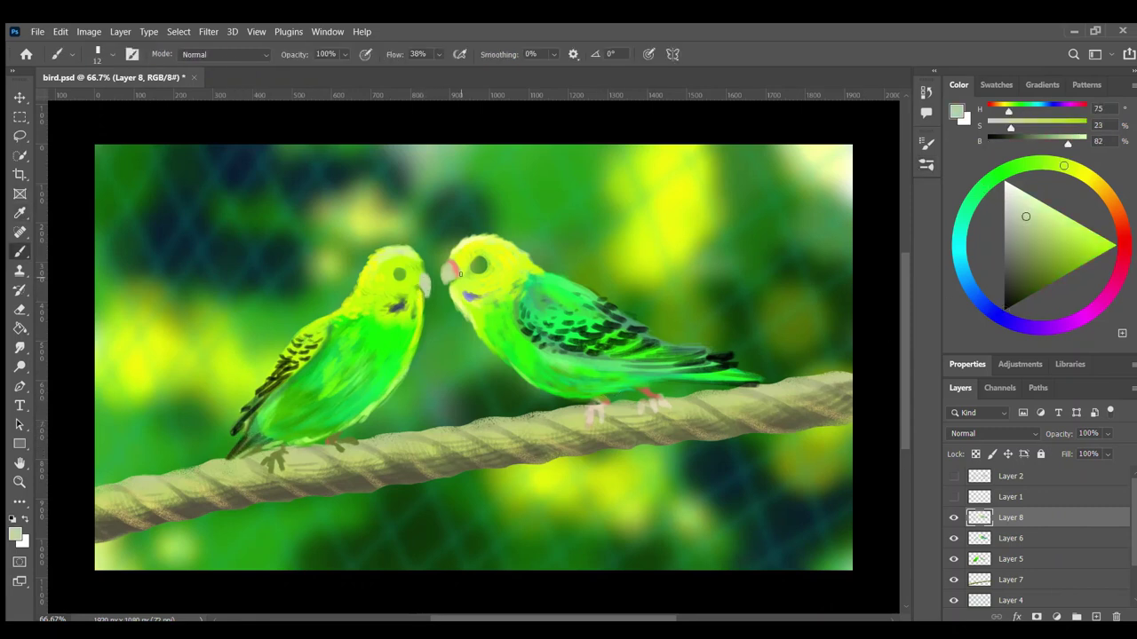
- Pick a pale near-white yellow-green and paint a thin highlight under the right bird's tail
alt+click(423, 286)
alt+click(442, 261)
alt+click(442, 263)
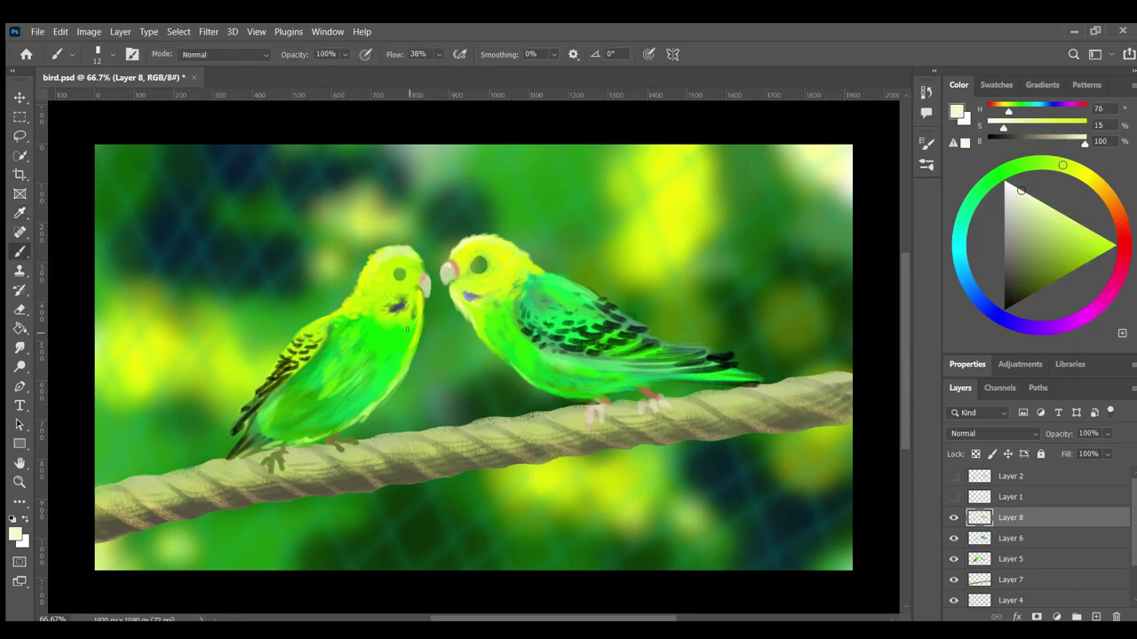
alt+click(400, 250)
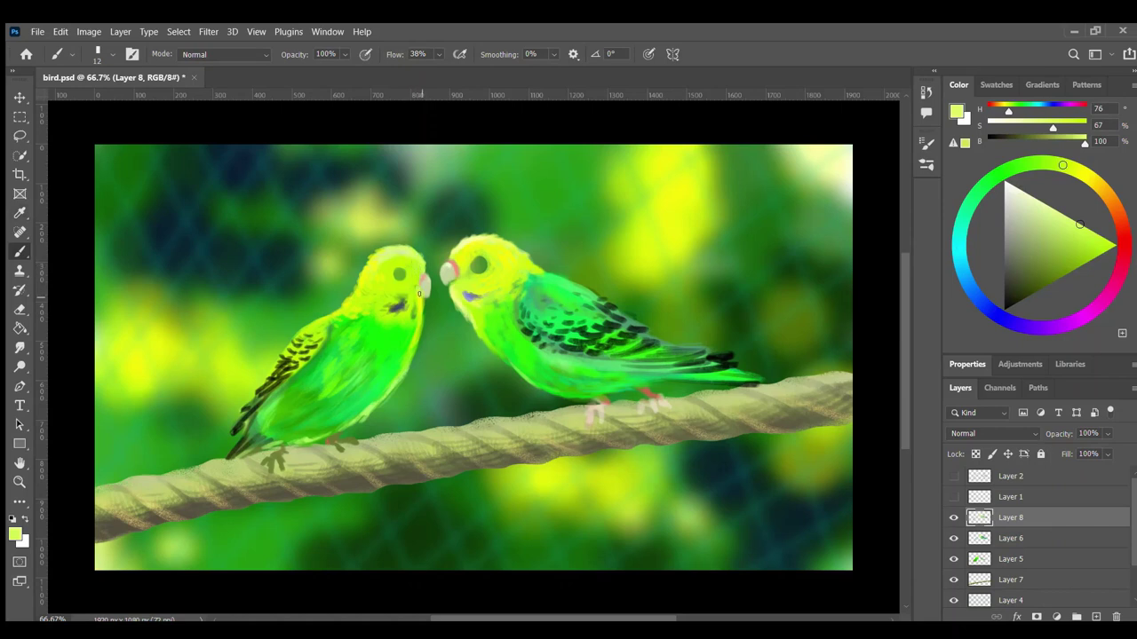
click(1026, 195)
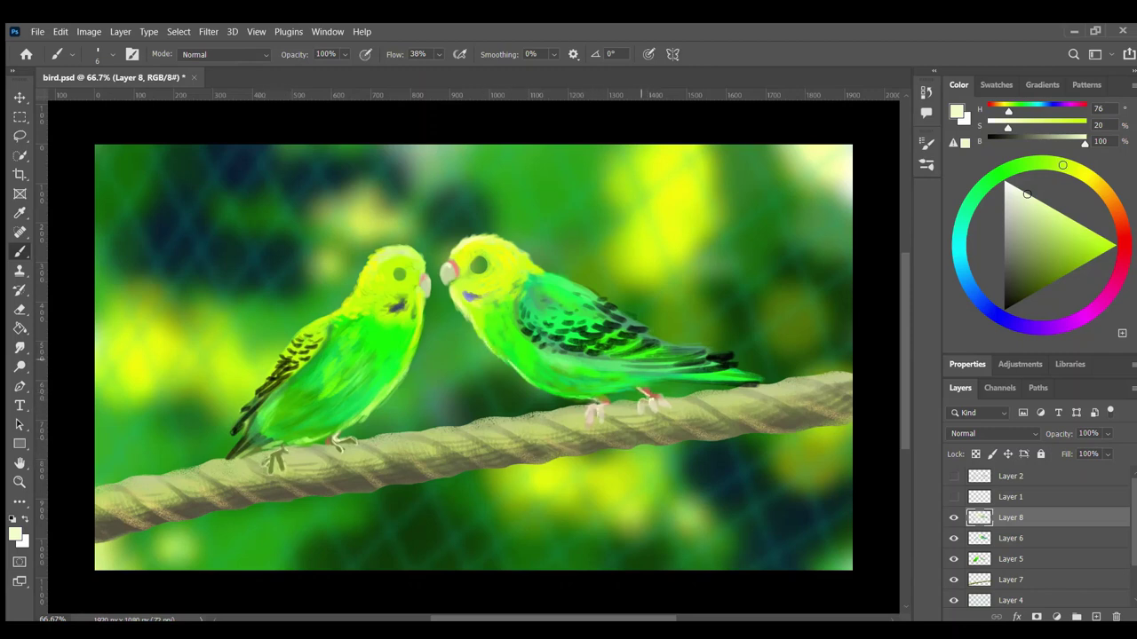
drag(659, 387, 730, 379)
key(bracketright)
alt+click(577, 355)
- Add bright and light green highlights to the right bird's wing feathers and belly
alt+click(625, 333)
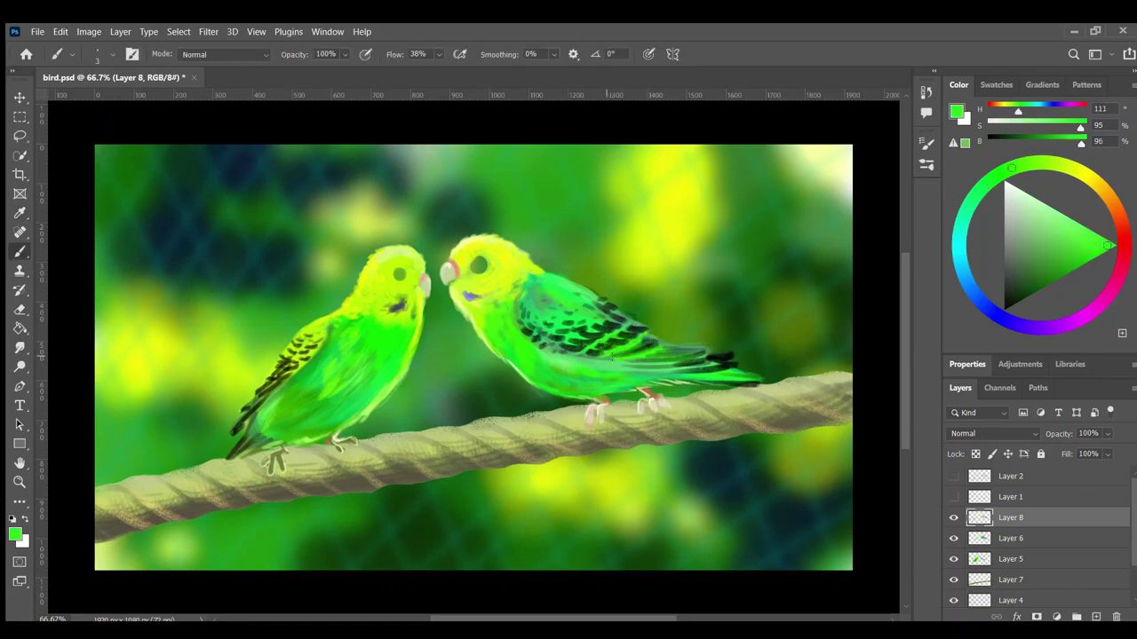
mouse_move(611, 345)
mouse_down()
mouse_move(639, 329)
mouse_move(710, 364)
mouse_move(724, 351)
mouse_move(715, 355)
mouse_move(769, 384)
mouse_move(659, 385)
mouse_up()
alt+click(533, 360)
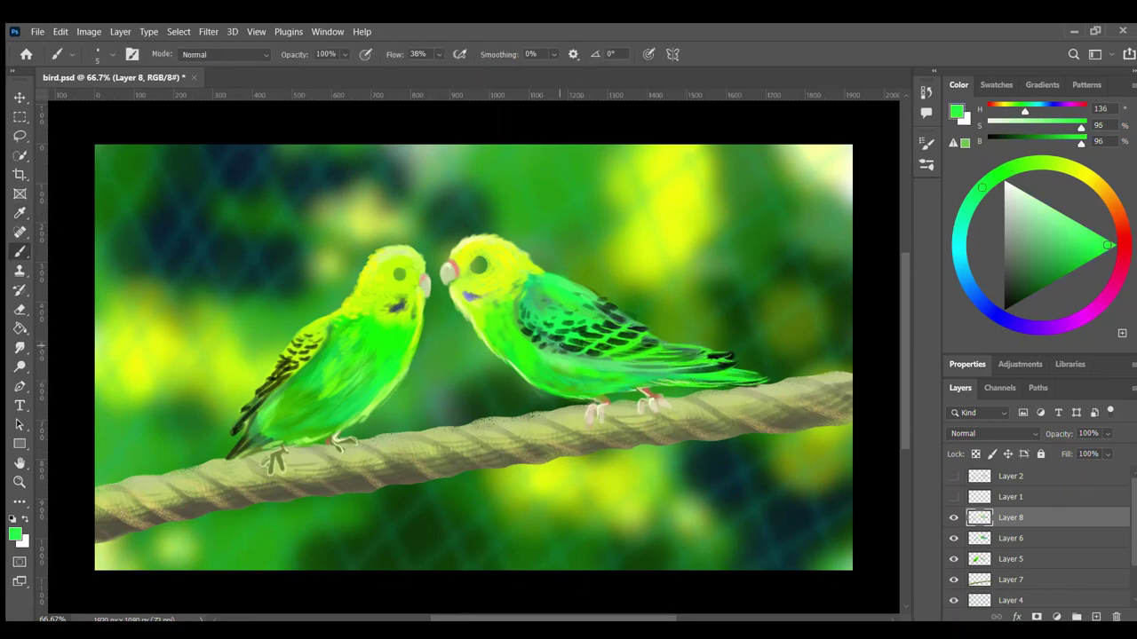
drag(529, 332, 557, 334)
click(1065, 216)
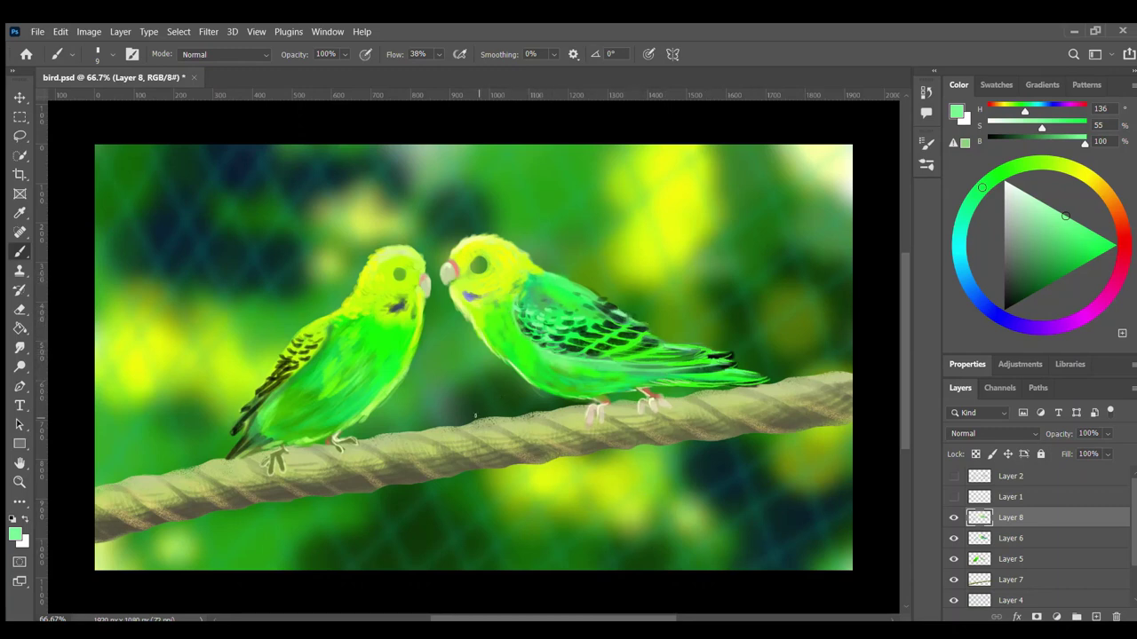
drag(569, 397, 596, 397)
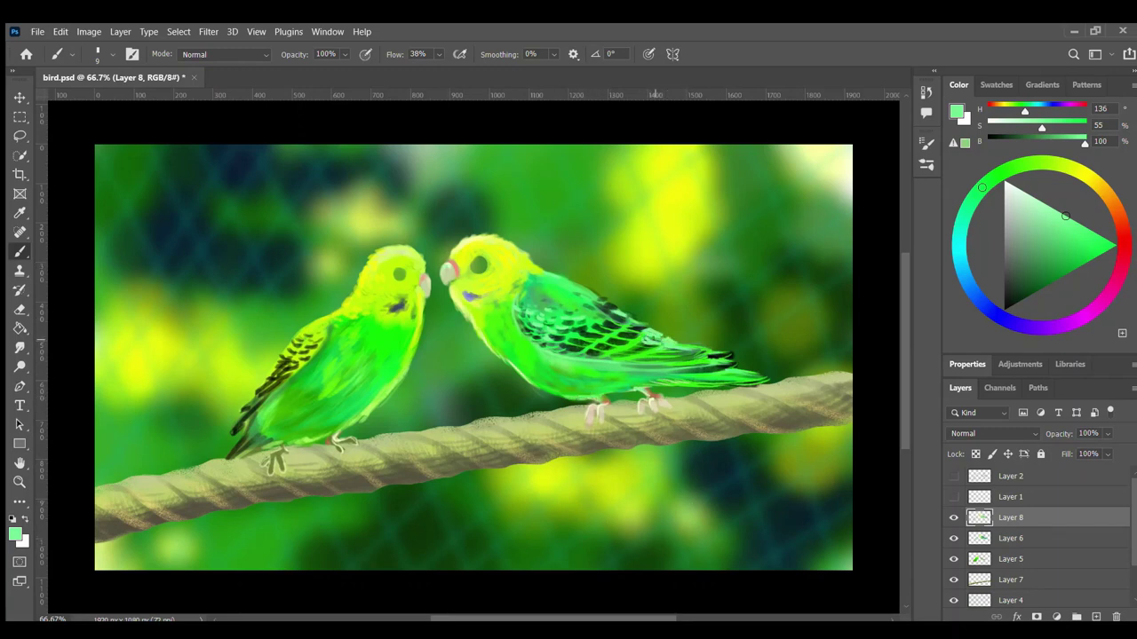
- Add light yellow strokes to the left bird's wing and tail edge
key(bracketright)
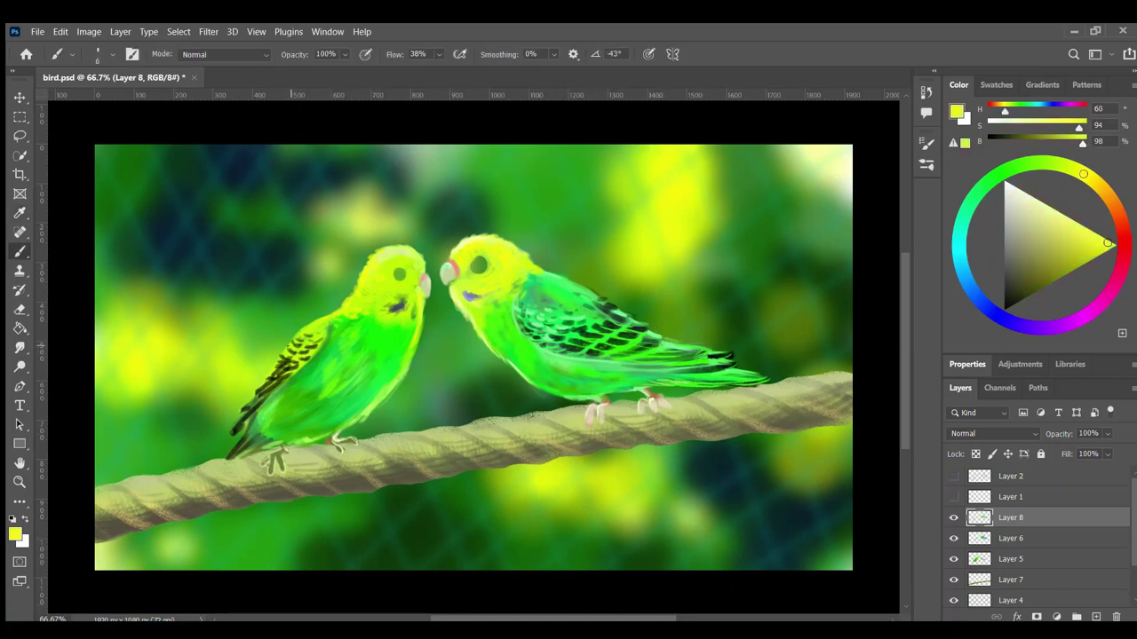
drag(266, 369, 297, 365)
alt+click(259, 396)
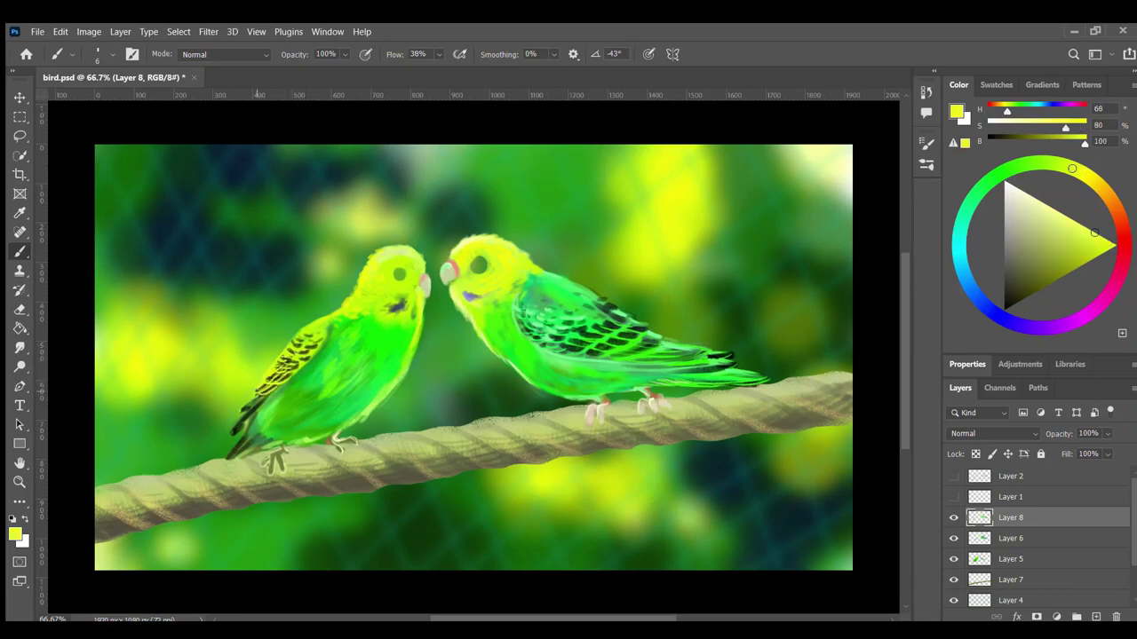
drag(242, 431, 240, 433)
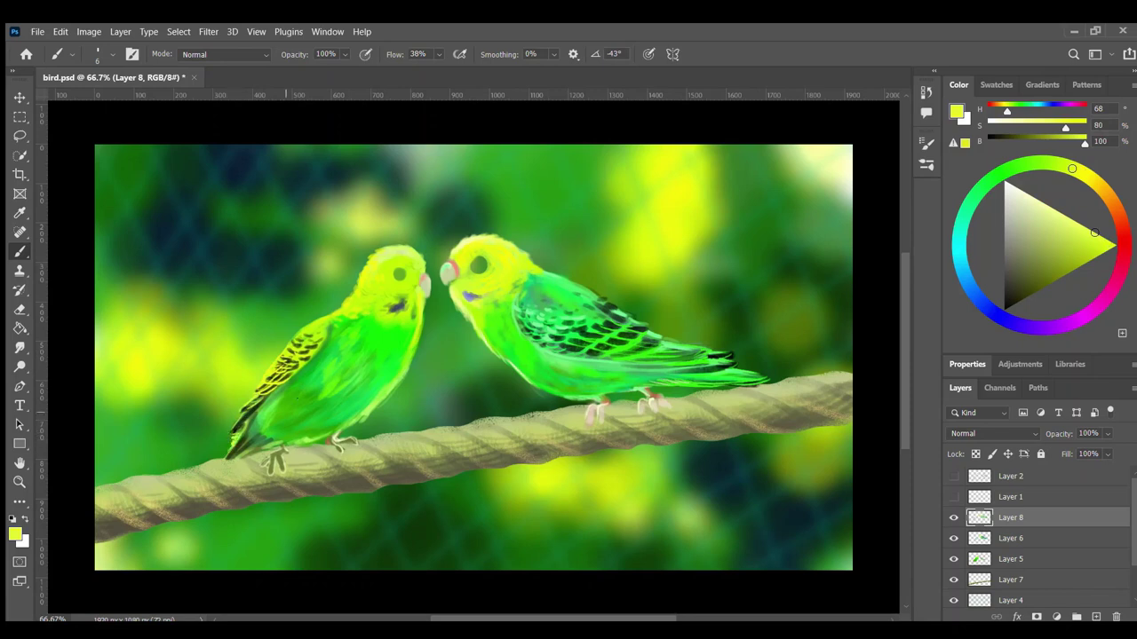
alt+click(799, 332)
key(bracketright)
key(bracketright)
key(bracketright)
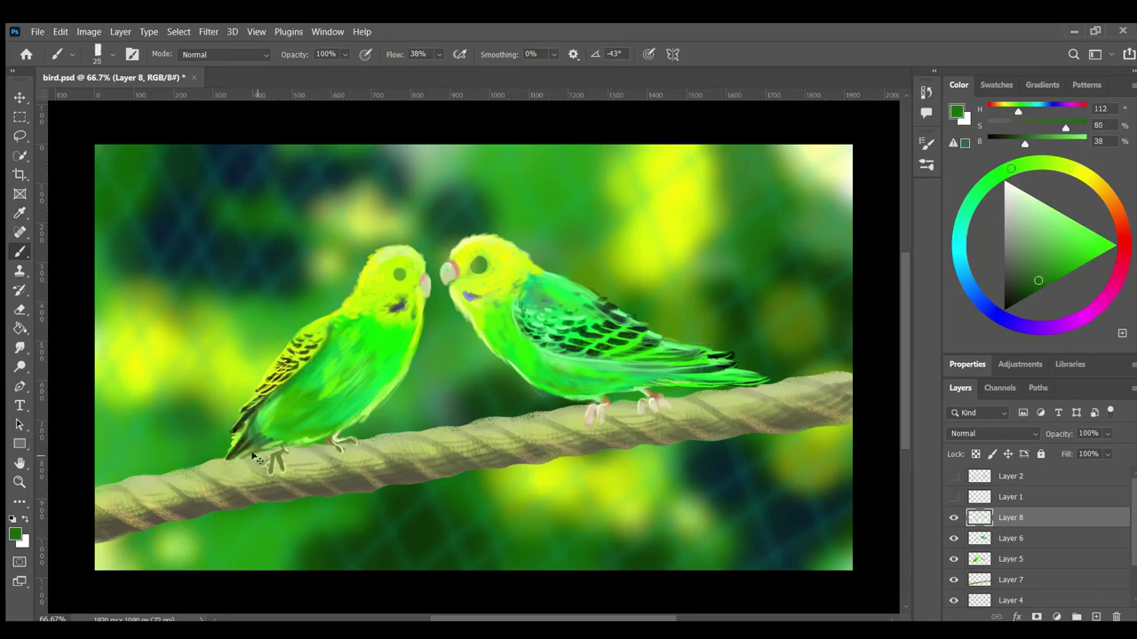
- Paint bright green on the left bird's lower body and light yellow-green on its wing edge and back
alt+click(259, 425)
drag(262, 417, 279, 399)
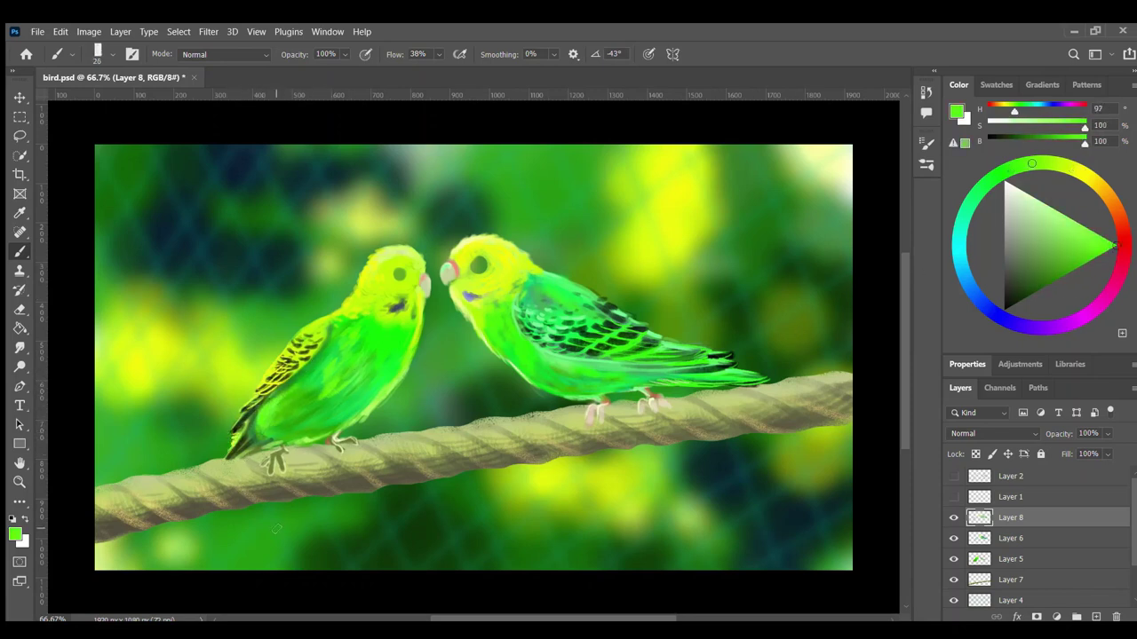
key(bracketleft)
key(bracketleft)
alt+click(253, 448)
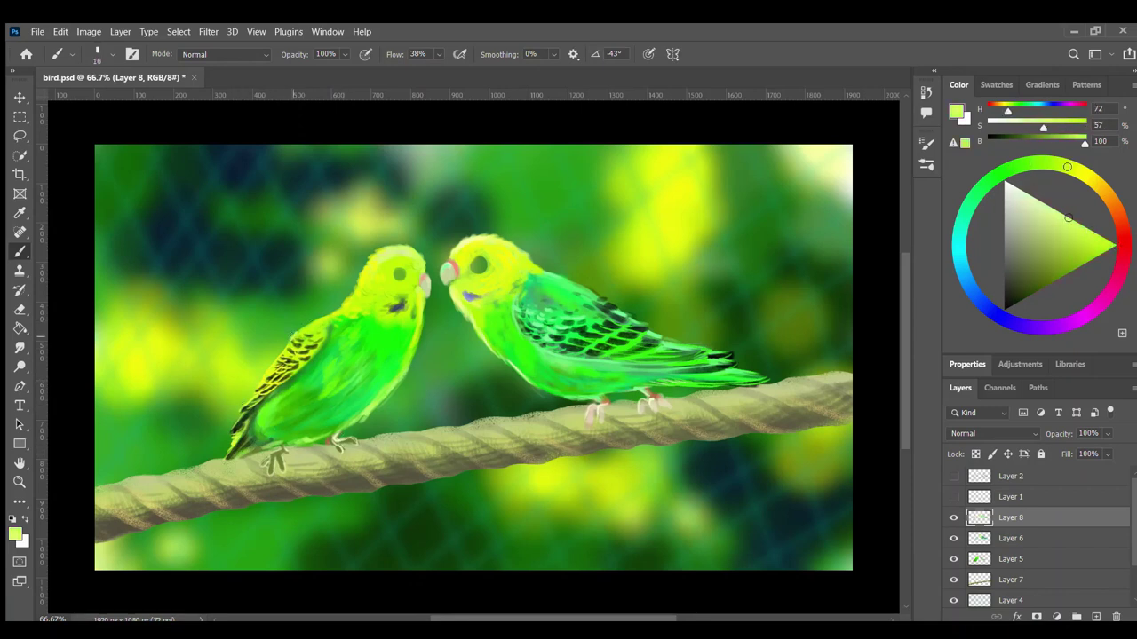
drag(253, 398, 222, 457)
drag(349, 296, 379, 250)
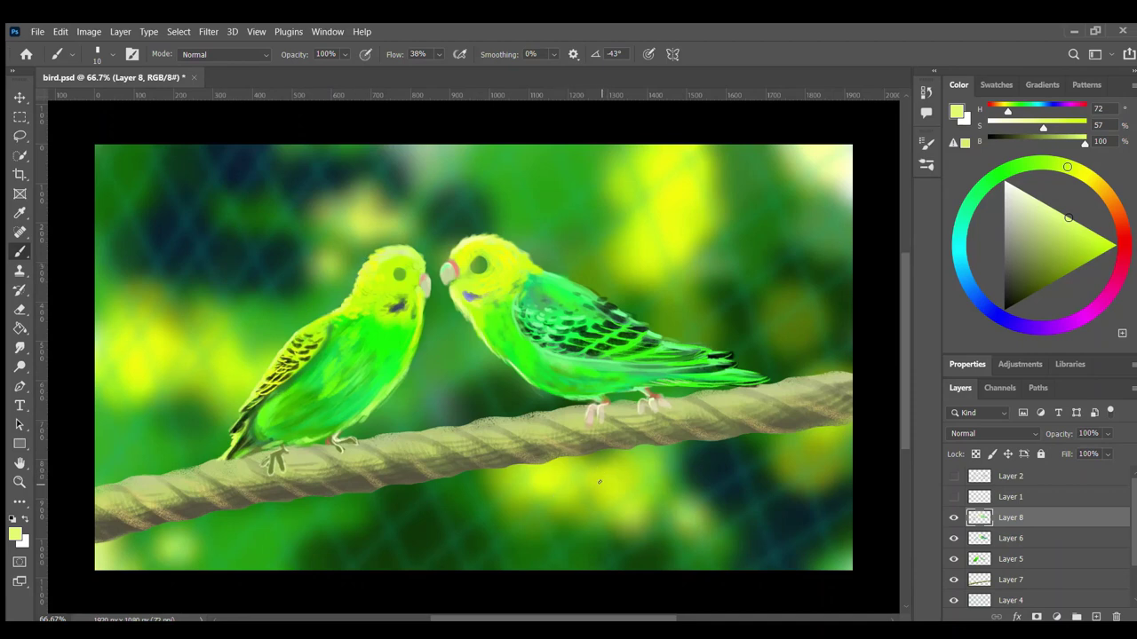
alt+click(391, 320)
key(bracketleft)
key(bracketleft)
key(bracketleft)
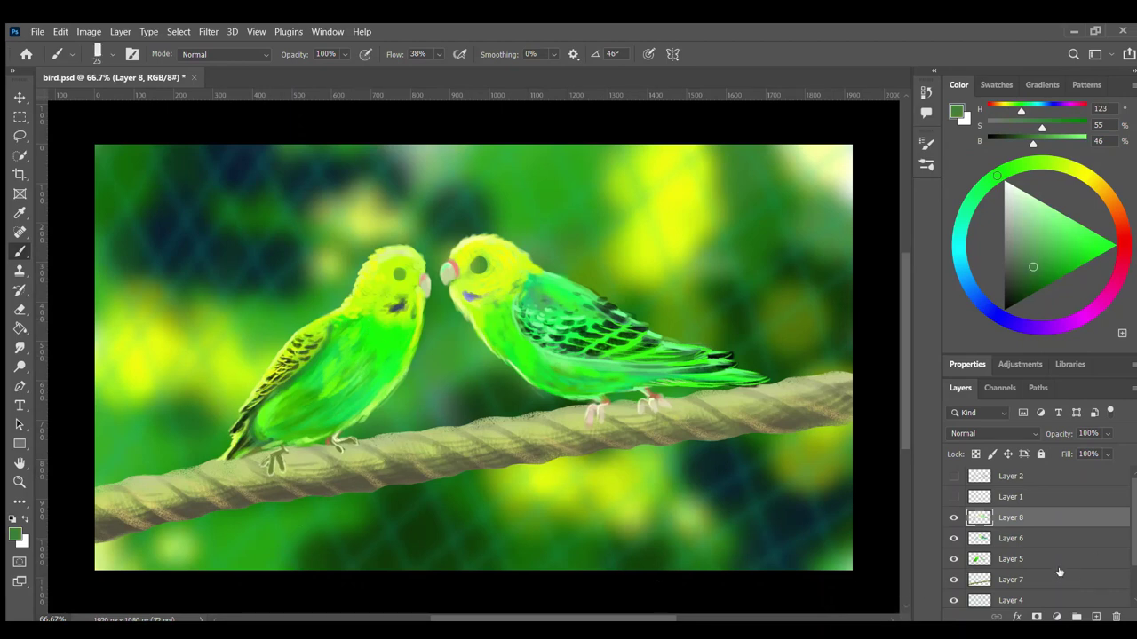
- Paint pale eye rings and dark pupils in both budgerigars' eyes with a small brush
key(bracketleft)
key(bracketleft)
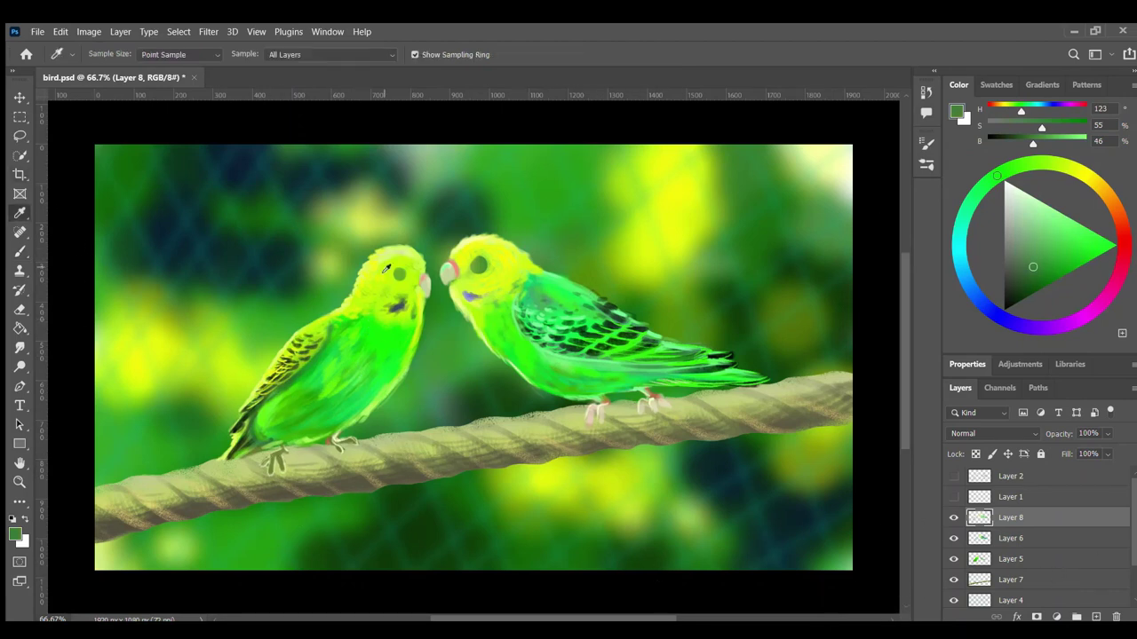
alt+click(782, 316)
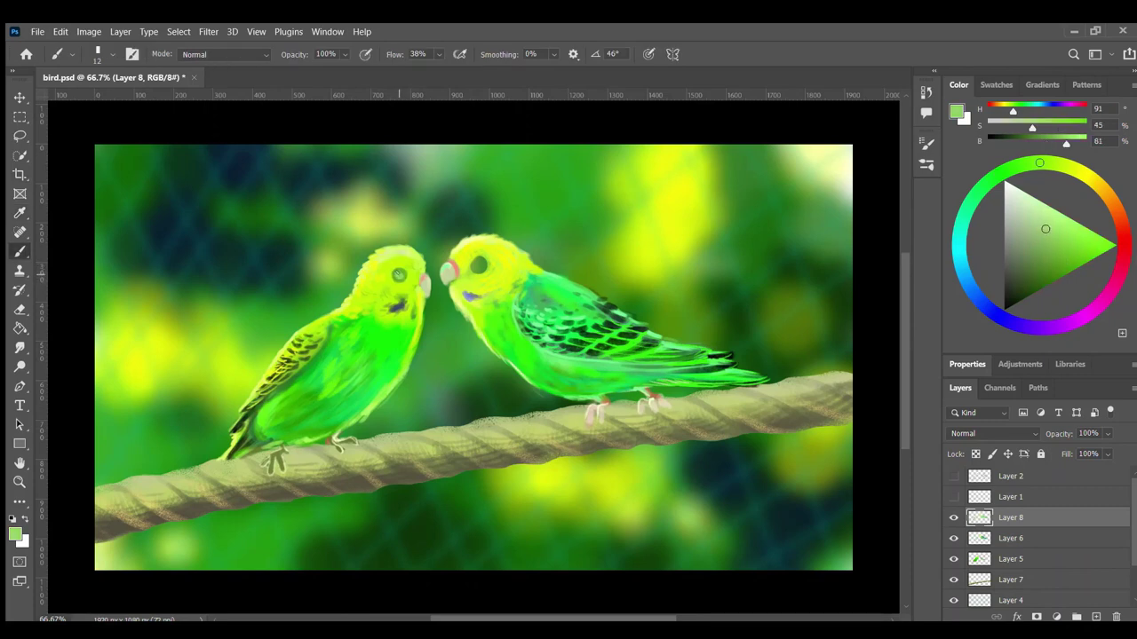
alt+click(398, 275)
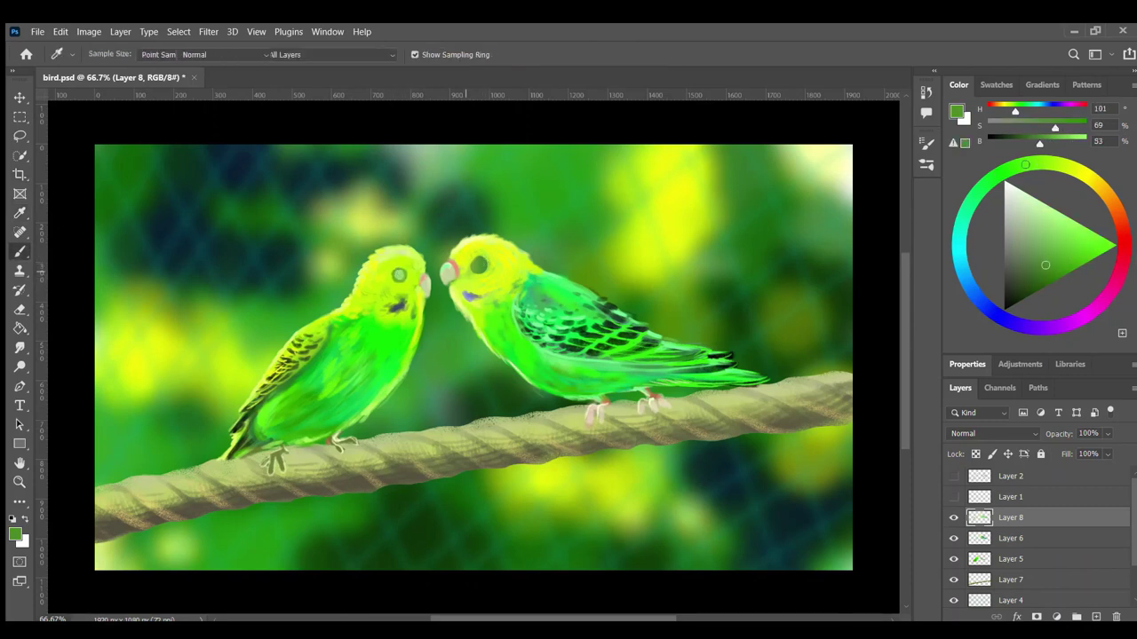
click(477, 265)
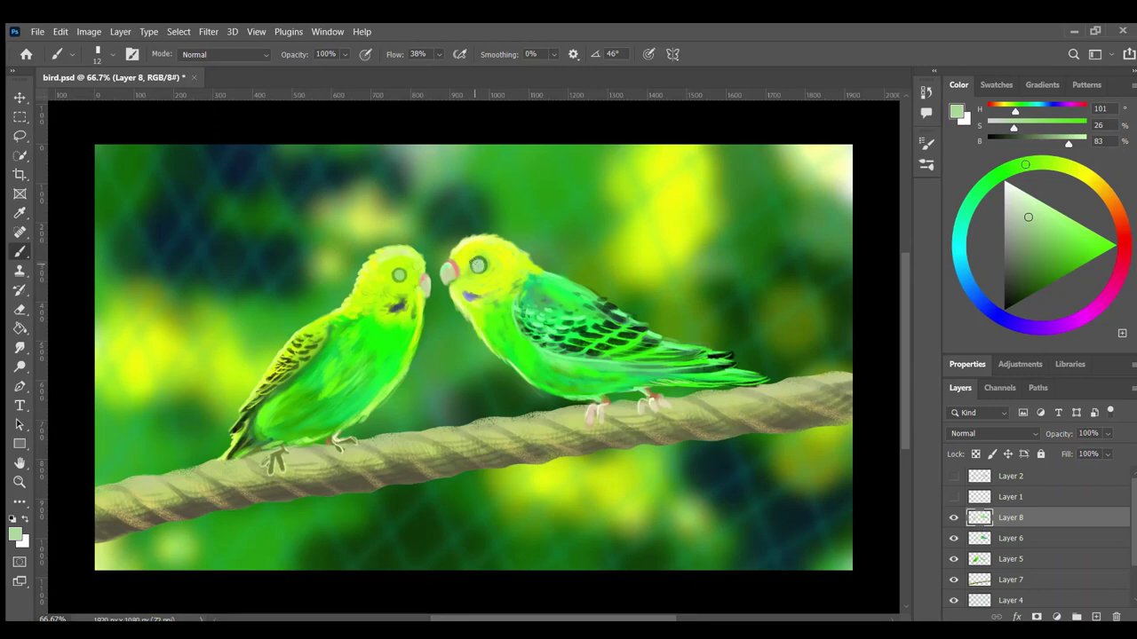
alt+click(514, 299)
key(bracketleft)
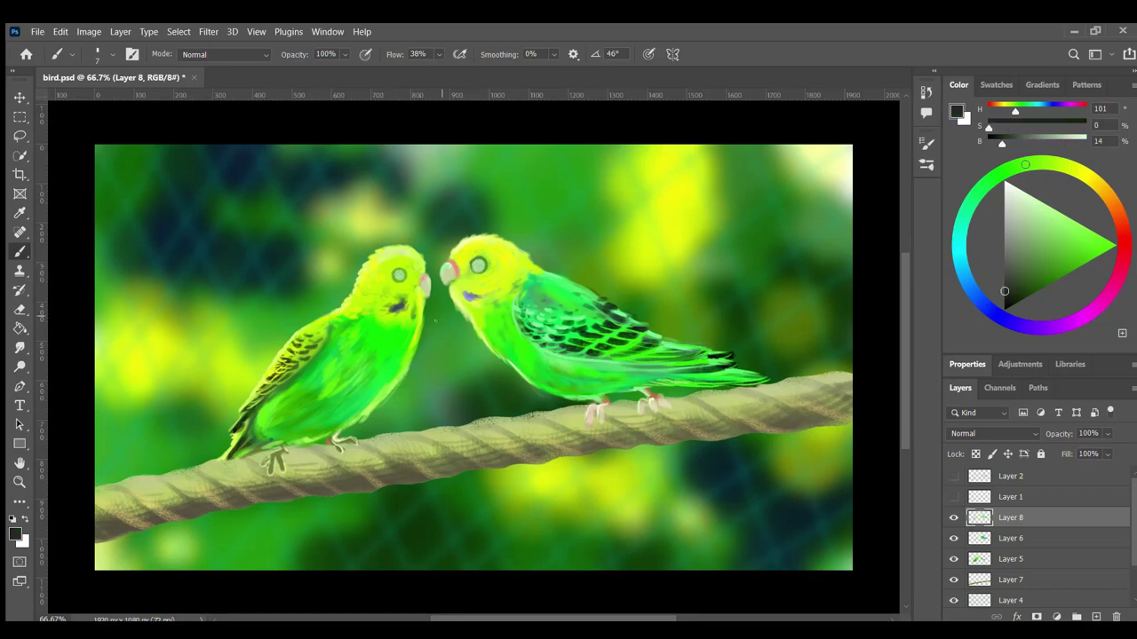
click(398, 275)
click(477, 265)
alt+click(478, 265)
- Add a new empty Layer 9 and sample the rope's beige colour
key(ctrl+shift+alt+n)
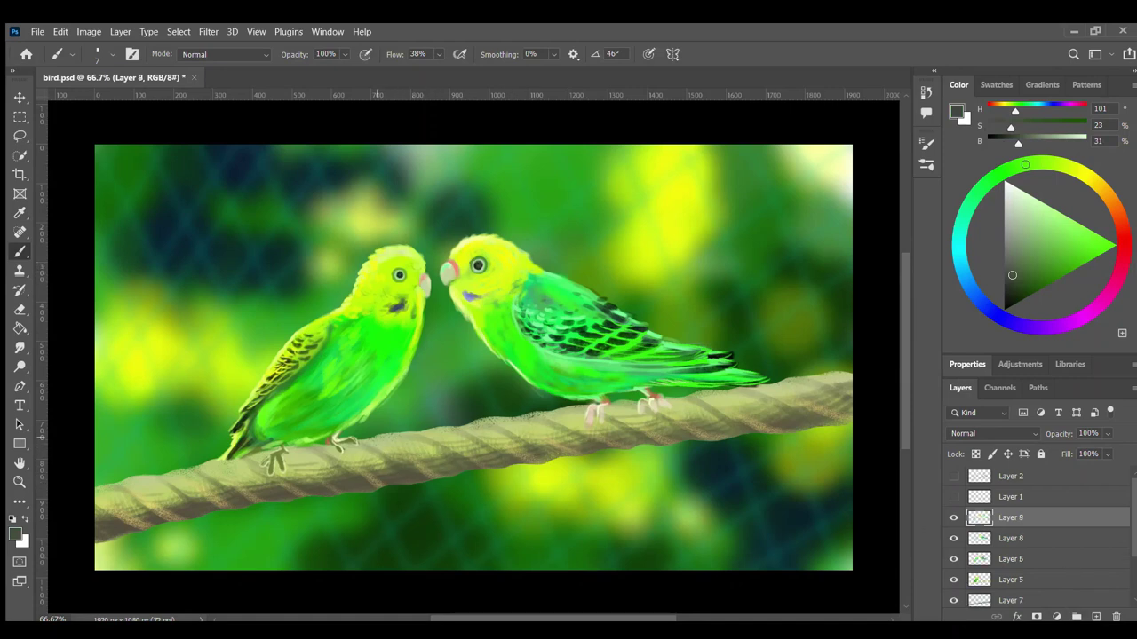
alt+click(364, 439)
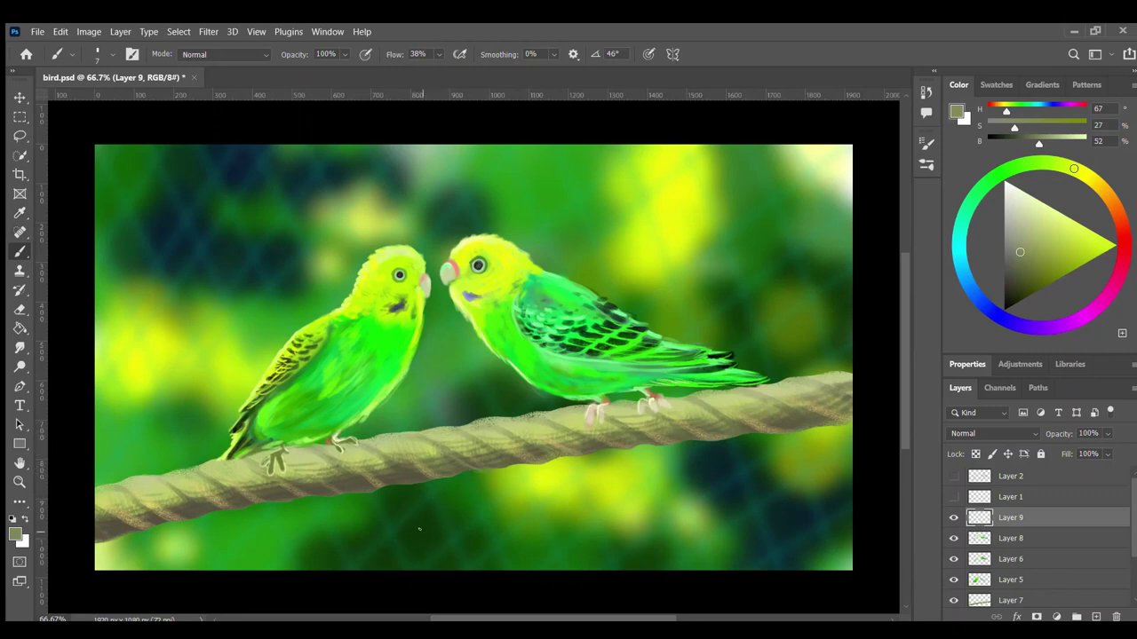
key(bracketright)
key(bracketright)
key(bracketright)
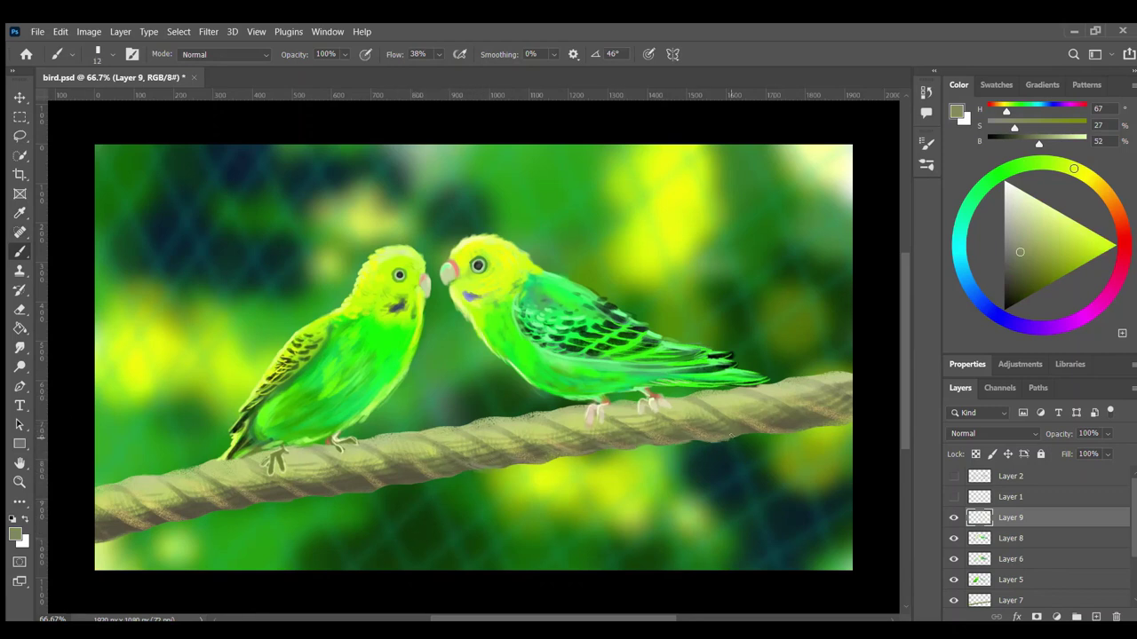
- Paint light fuzzy fibres along the rope's lower-left and upper edges
drag(204, 508, 99, 533)
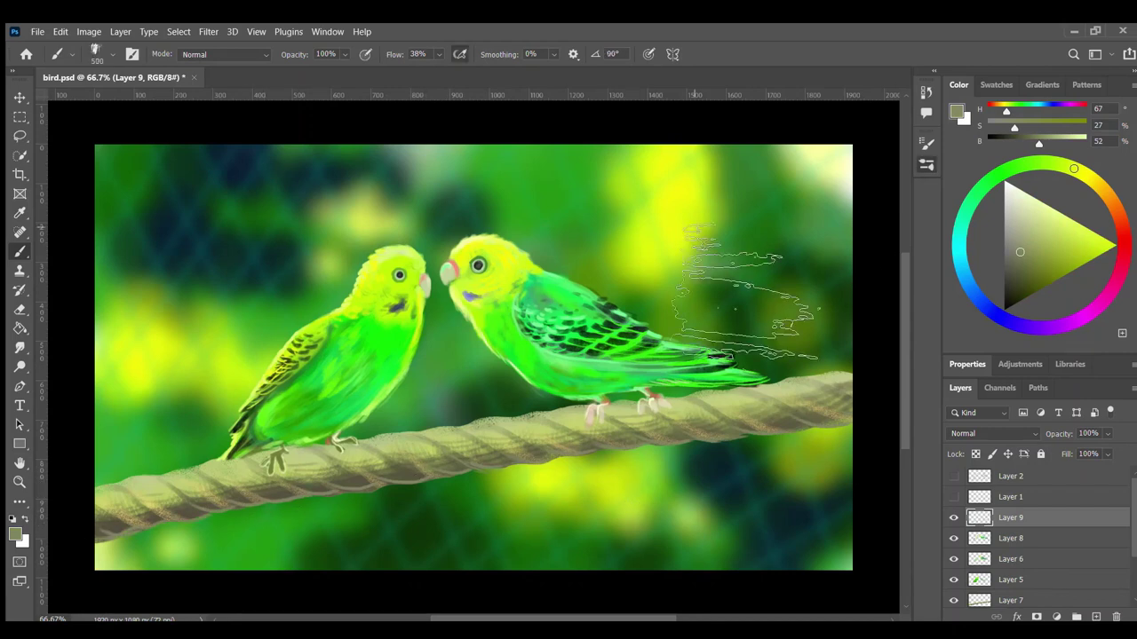
key(bracketleft)
key(bracketleft)
key(bracketleft)
alt+click(202, 508)
drag(203, 508, 851, 424)
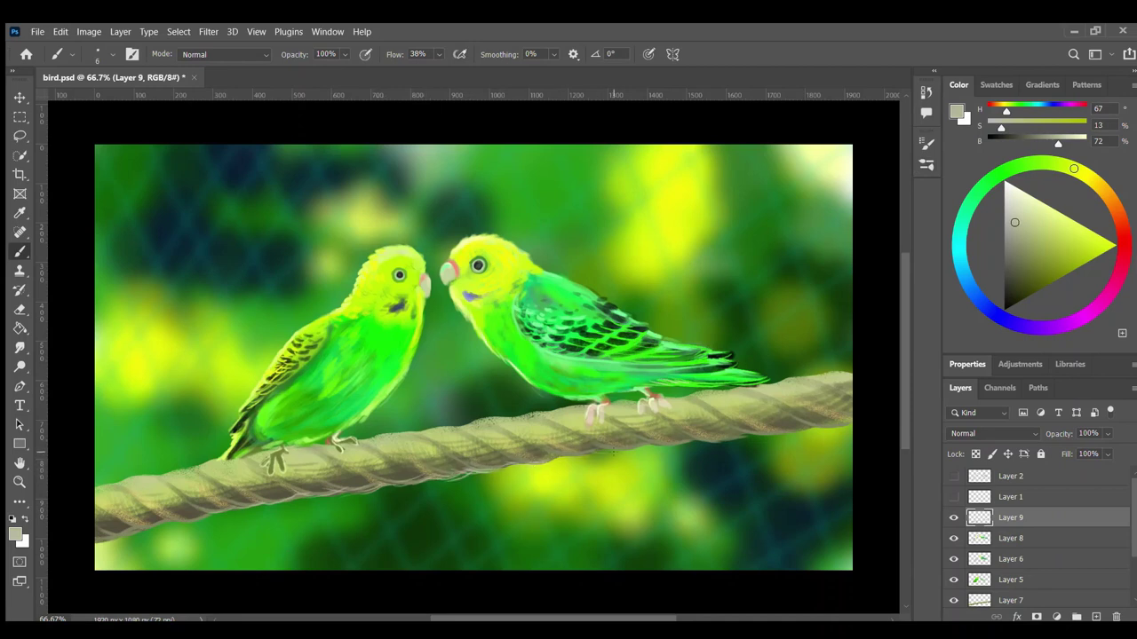
mouse_move(100, 538)
mouse_down()
mouse_move(451, 481)
mouse_move(468, 458)
mouse_up()
- Add more light fibres along the rope's right and lower-left sections, then create Layer 10
drag(713, 444, 751, 446)
mouse_move(685, 432)
mouse_down()
mouse_move(801, 426)
mouse_move(859, 404)
mouse_up()
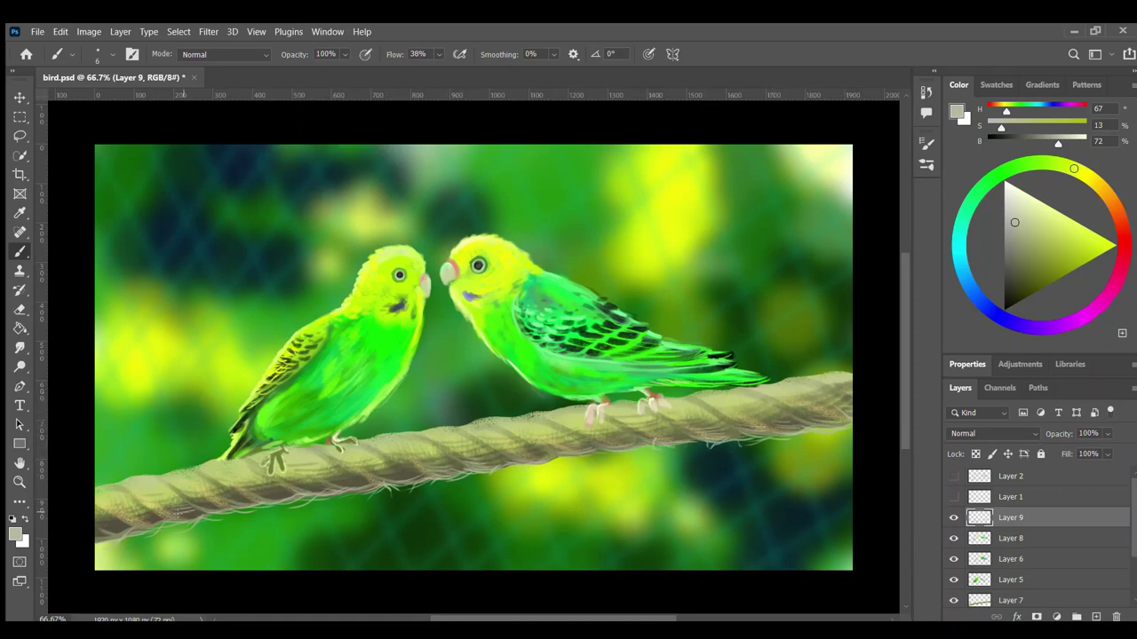
drag(183, 513, 379, 490)
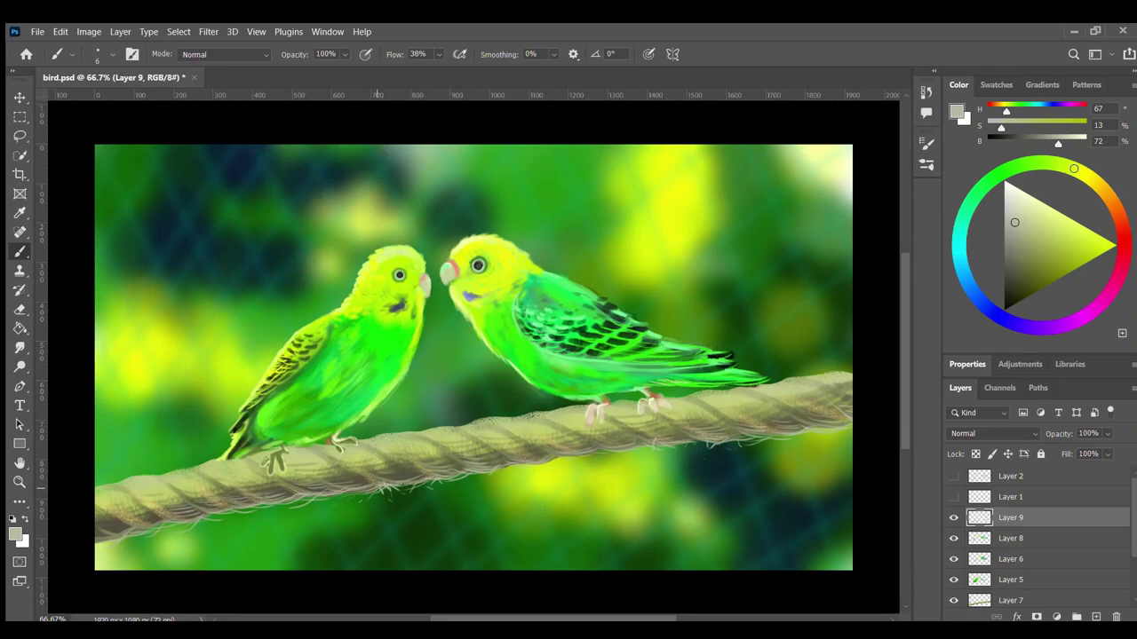
alt+click(796, 430)
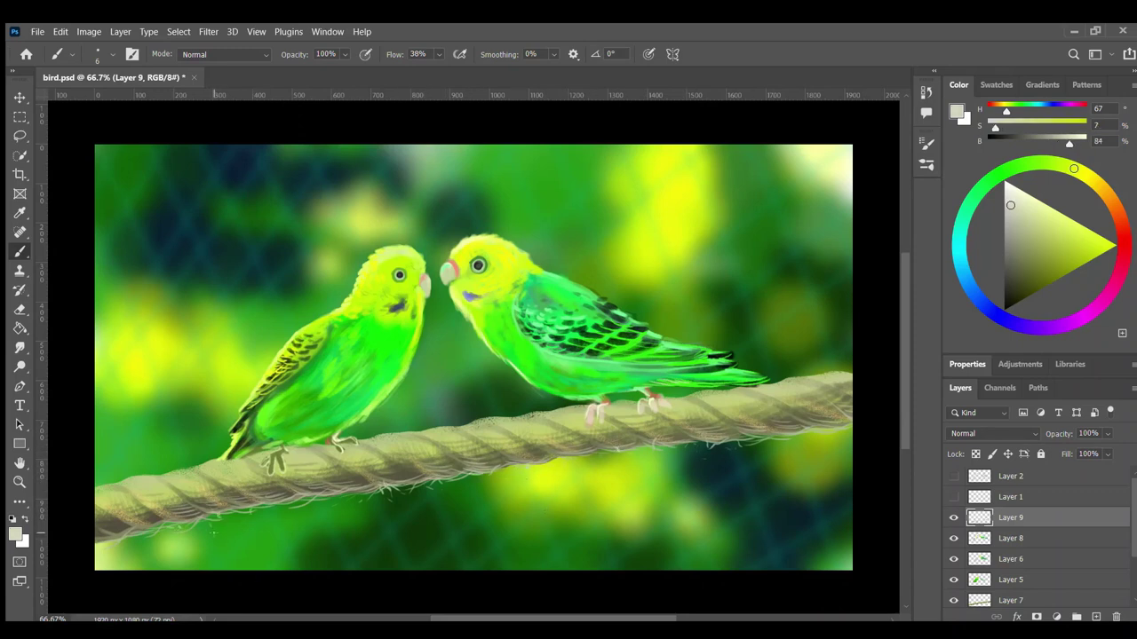
alt+click(609, 452)
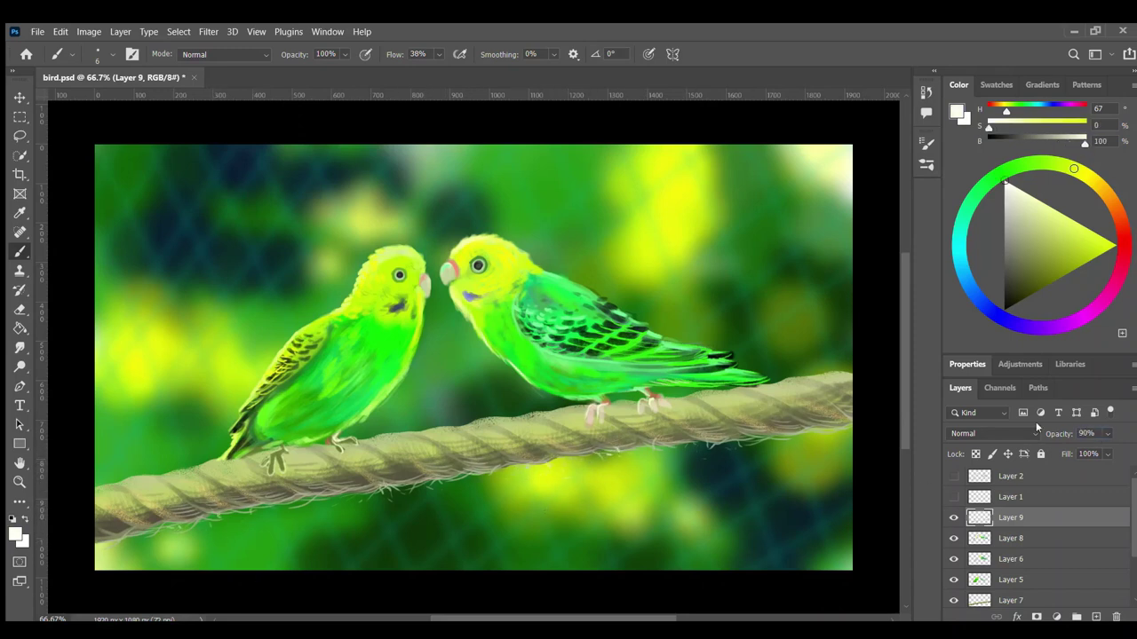
click(1096, 617)
- Set a pale yellow-white colour and a small round brush while working on Layer 9
key(bracketleft)
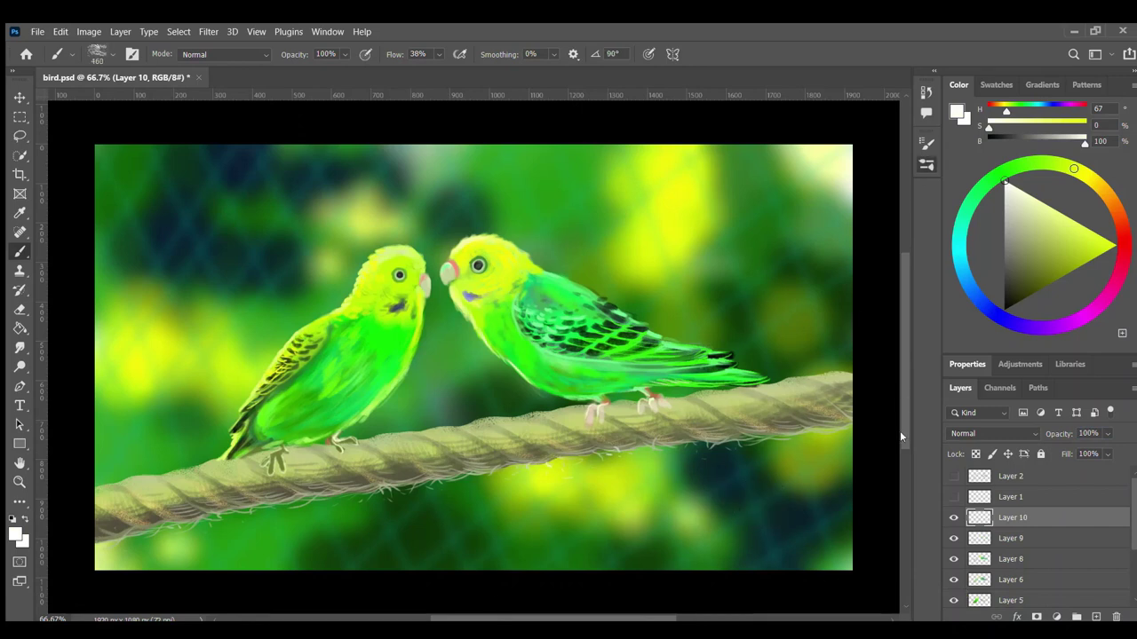
key(bracketleft)
key(bracketleft)
key(bracketleft)
click(1031, 217)
key(bracketright)
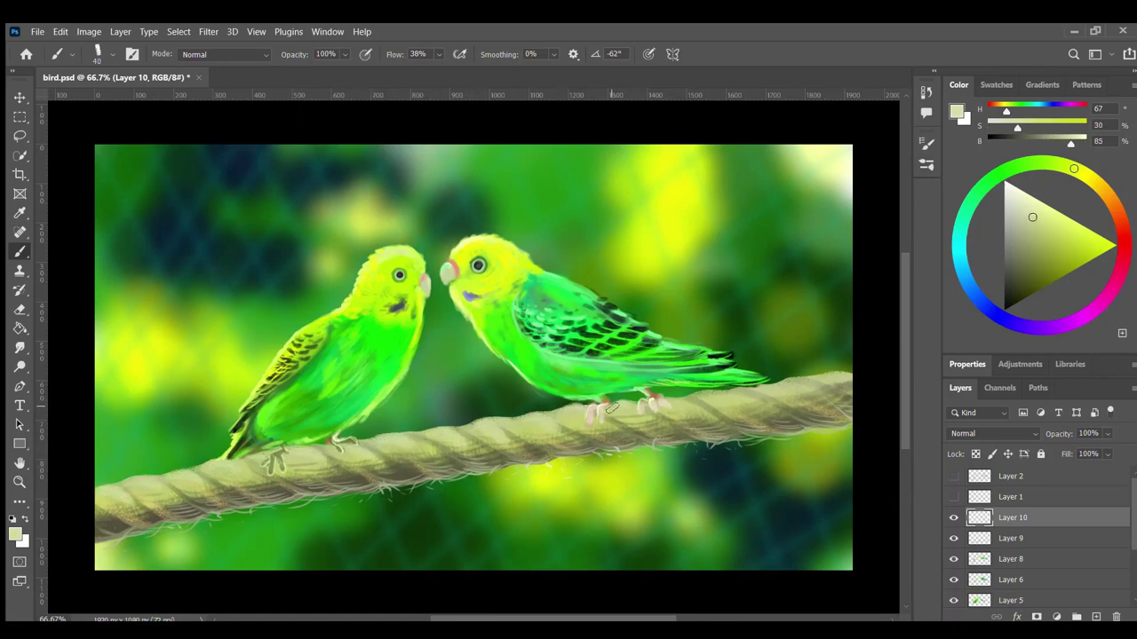
alt+click(850, 377)
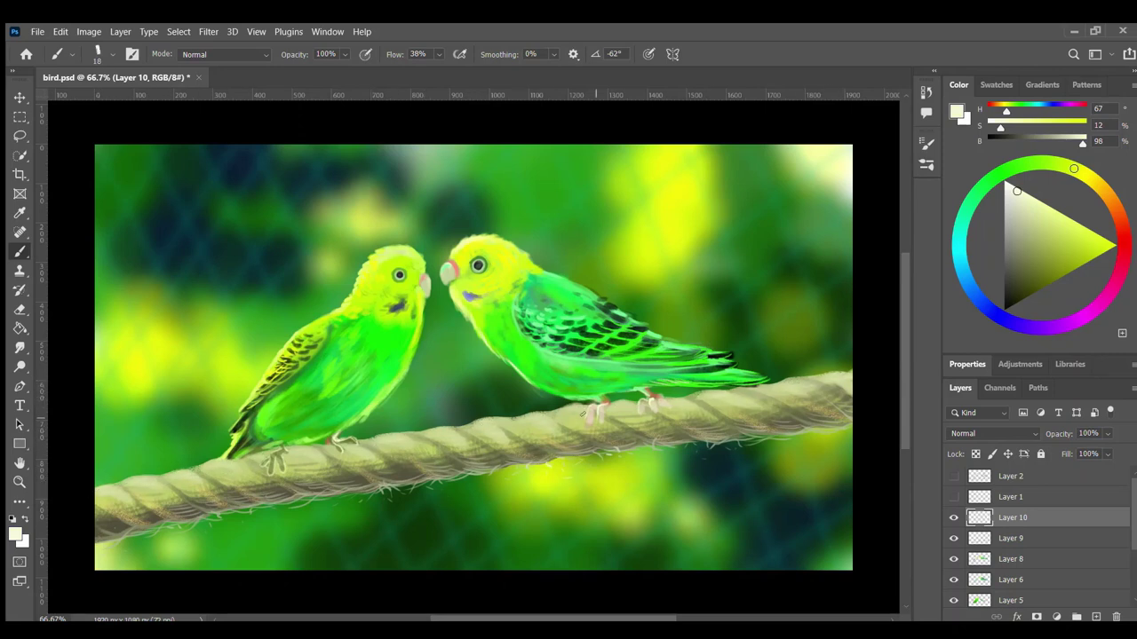
key(alt+bracketleft)
key(space)
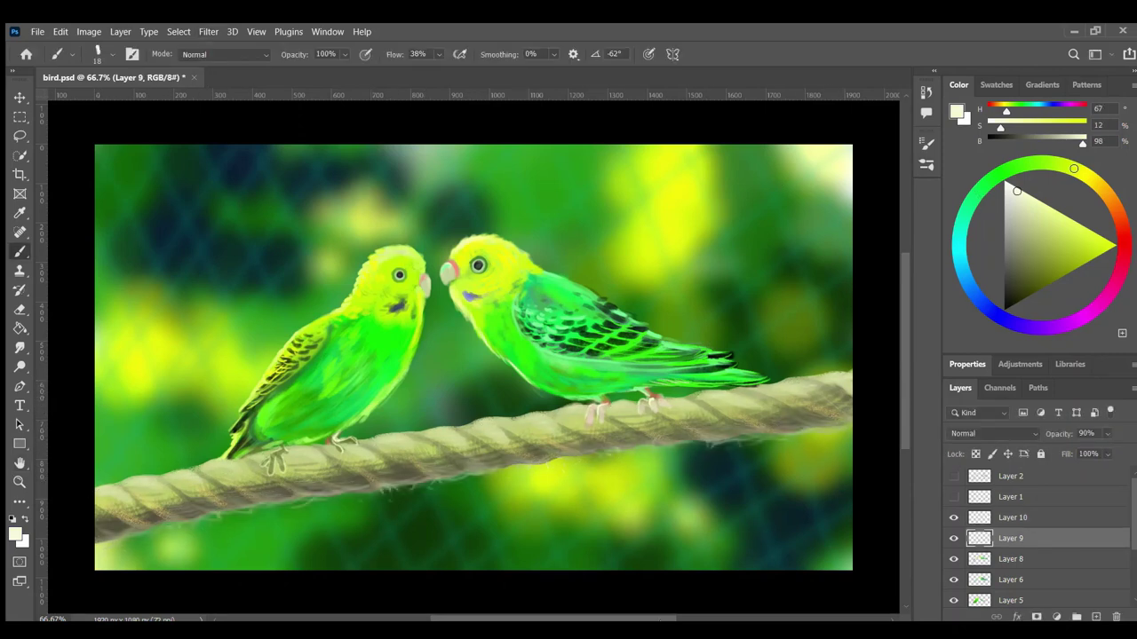
key(period)
key(period)
key(period)
- Paint faint pale and white fibre strands along the rope's top edge
drag(467, 422, 493, 413)
drag(679, 396, 698, 391)
drag(423, 431, 573, 402)
drag(404, 431, 524, 414)
drag(668, 397, 851, 365)
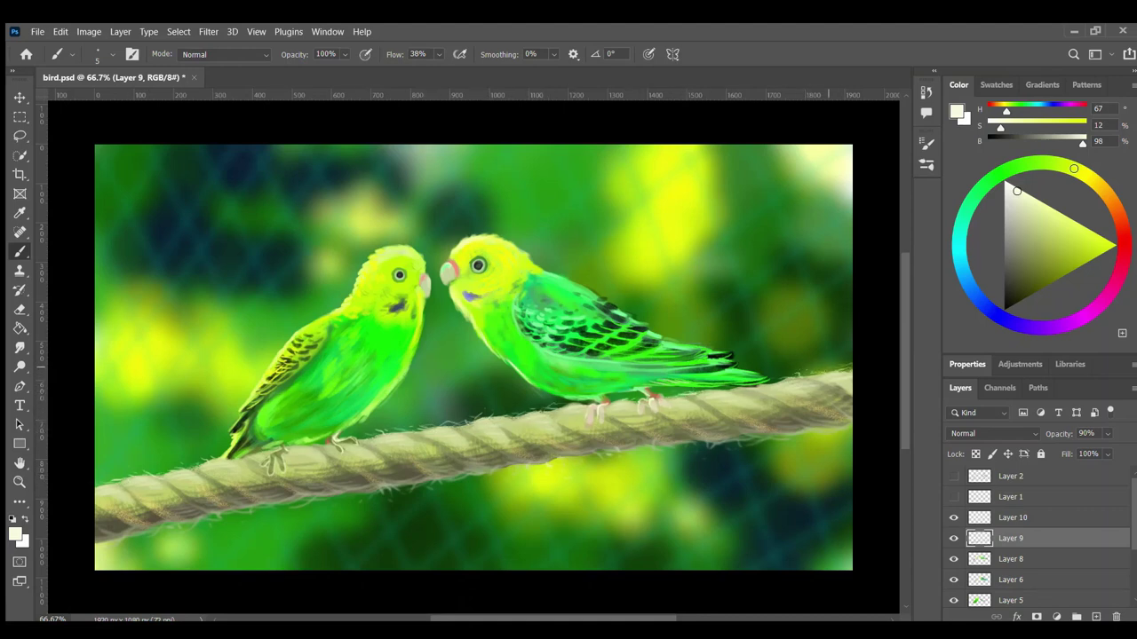
click(1005, 182)
drag(405, 432, 544, 409)
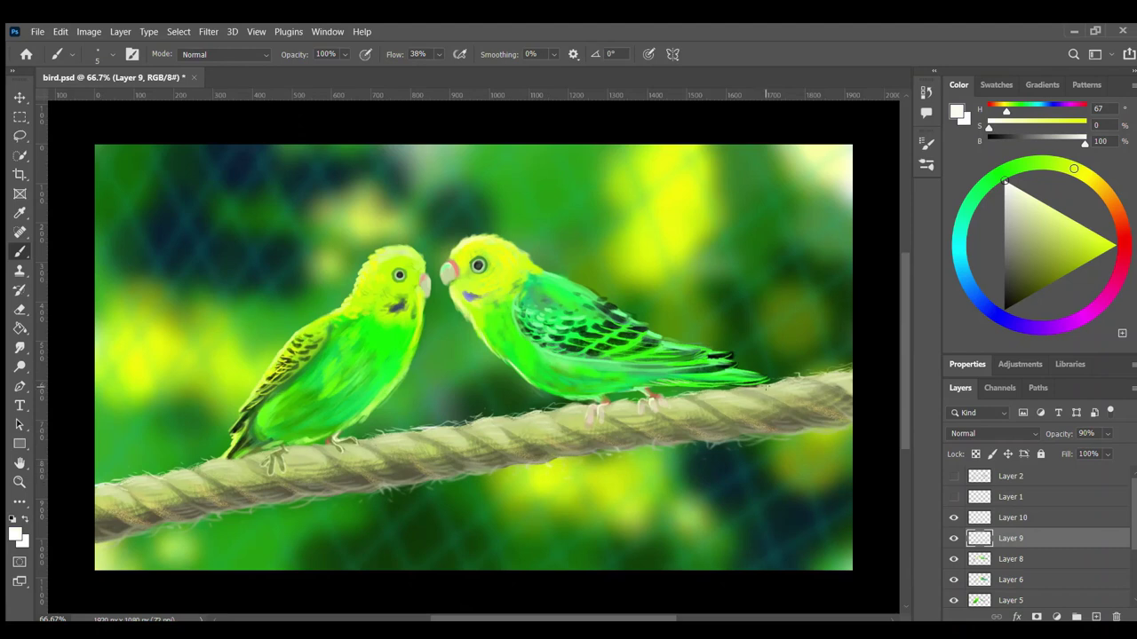
- Select the layer under the clicked spot in the Layers panel
key(alt)
scroll(1039, 532, down, 2)
click(1010, 571)
key(alt)
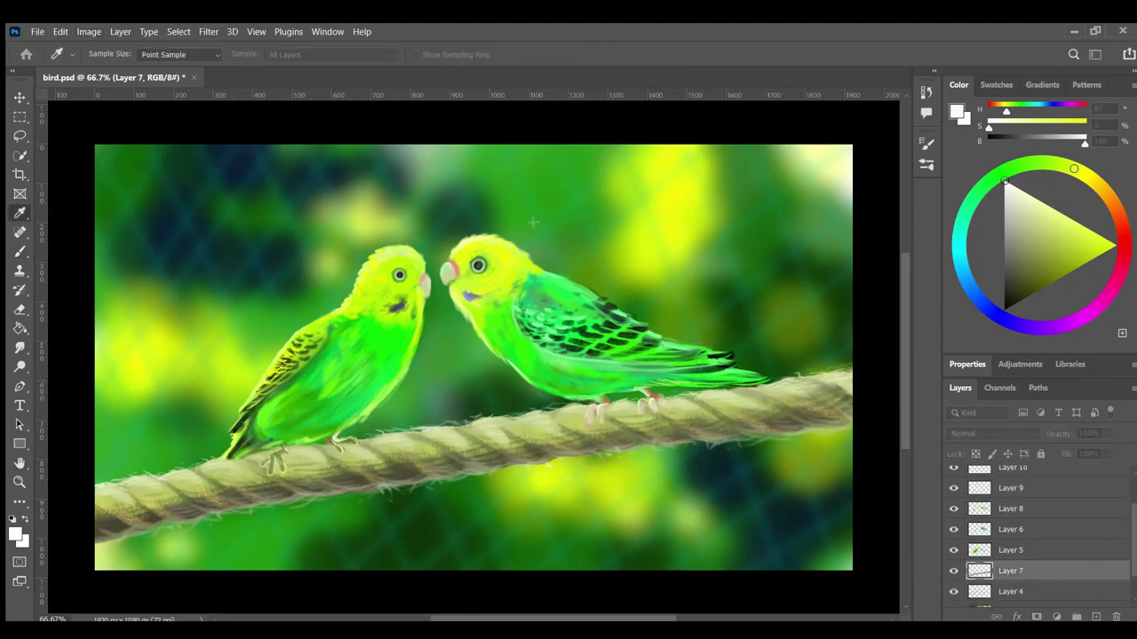
scroll(1032, 533, up, 2)
- Make Layer 11 the working layer and add a small pale yellow stroke on the rope
click(1013, 532)
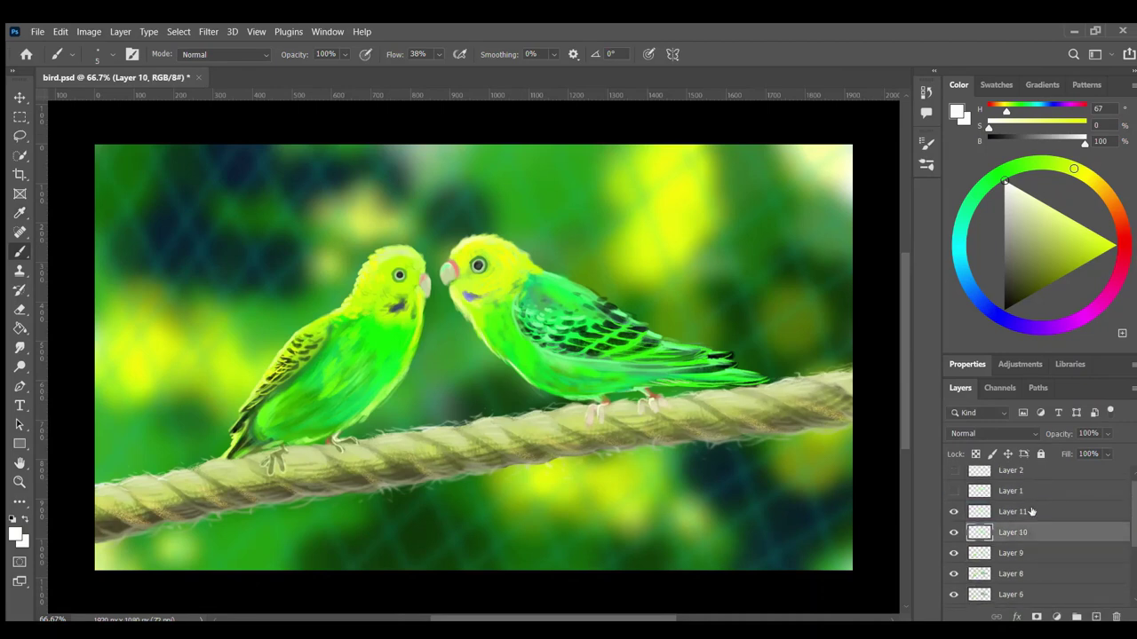
click(1031, 511)
click(1015, 182)
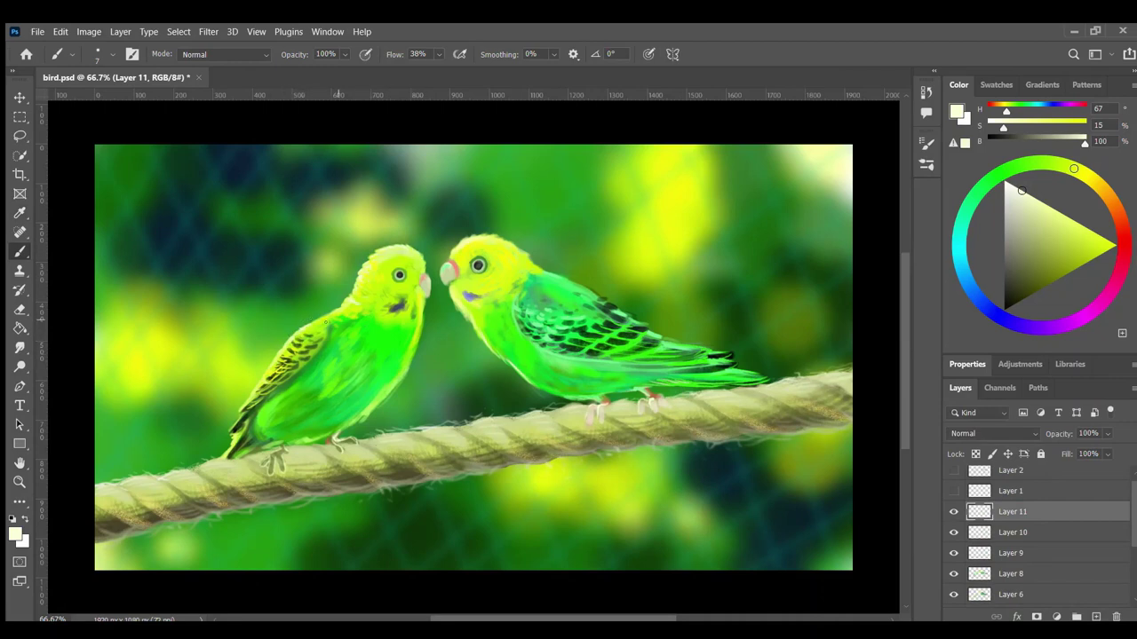
drag(263, 448, 282, 444)
- Paint pale pink rim light on the left parakeet's chest and a near-white stroke under the right wing
drag(1073, 168, 1124, 251)
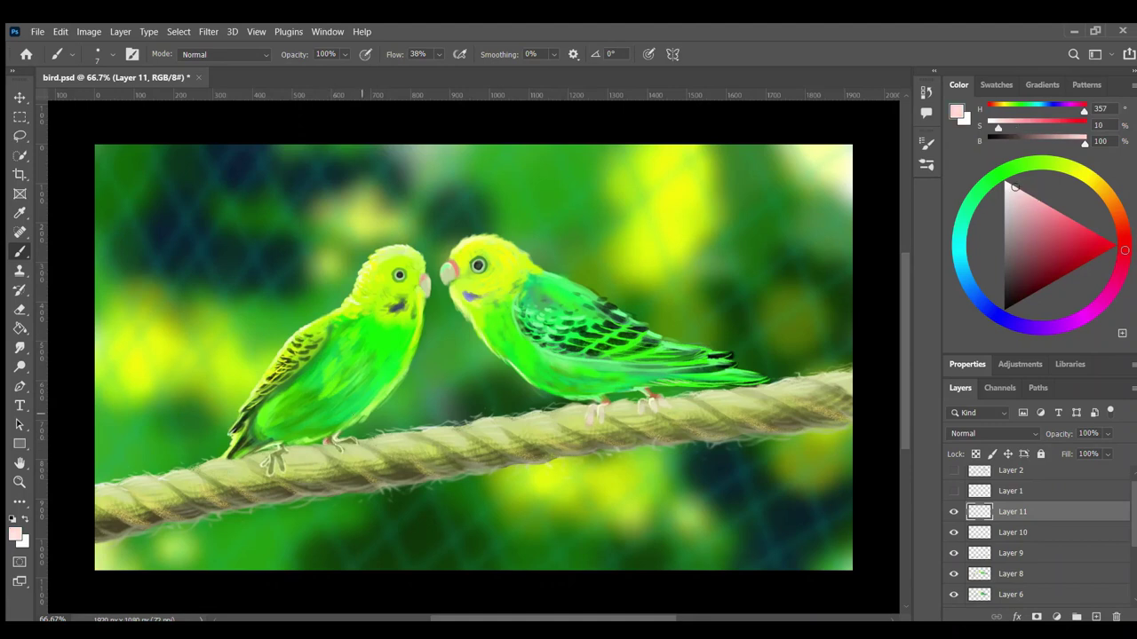
drag(391, 402, 416, 353)
mouse_move(424, 300)
mouse_down()
mouse_move(417, 358)
mouse_move(423, 314)
mouse_up()
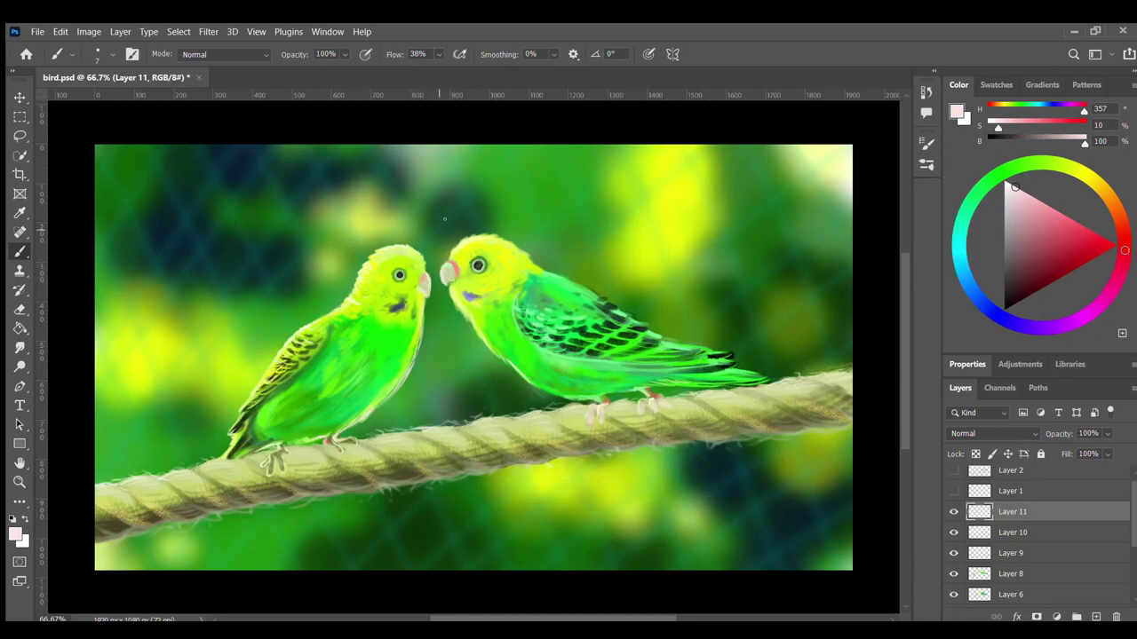
alt+click(456, 254)
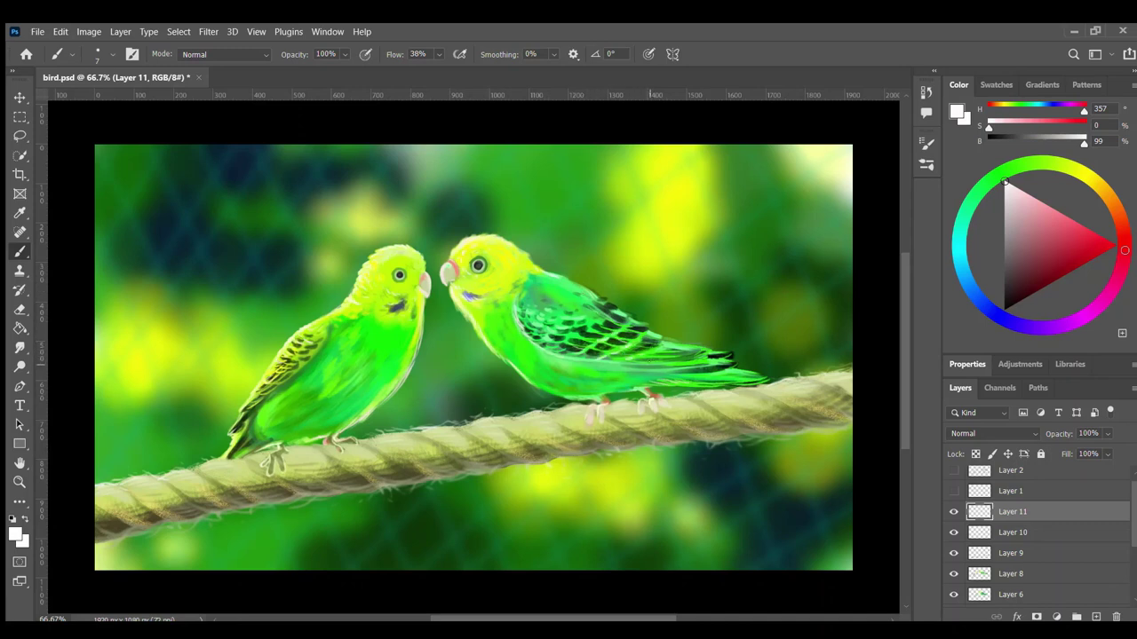
mouse_move(671, 361)
mouse_down()
mouse_move(731, 355)
mouse_move(776, 379)
mouse_up()
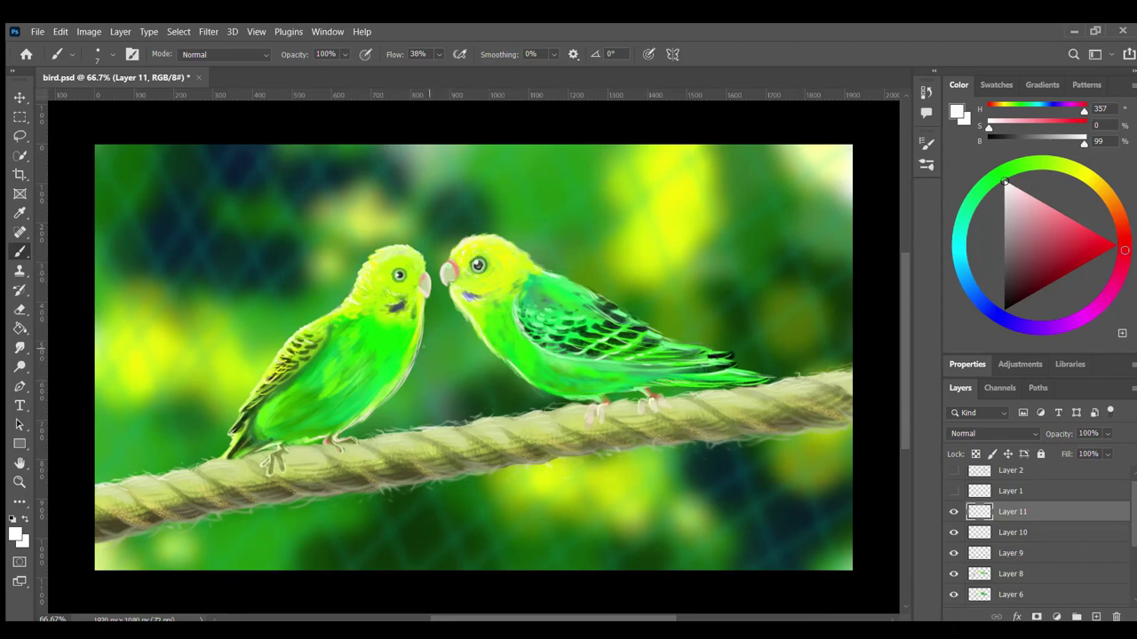
scroll(1039, 533, down, 3)
click(1010, 577)
- Make Layer 5 the working layer and return to the Brush
key(i)
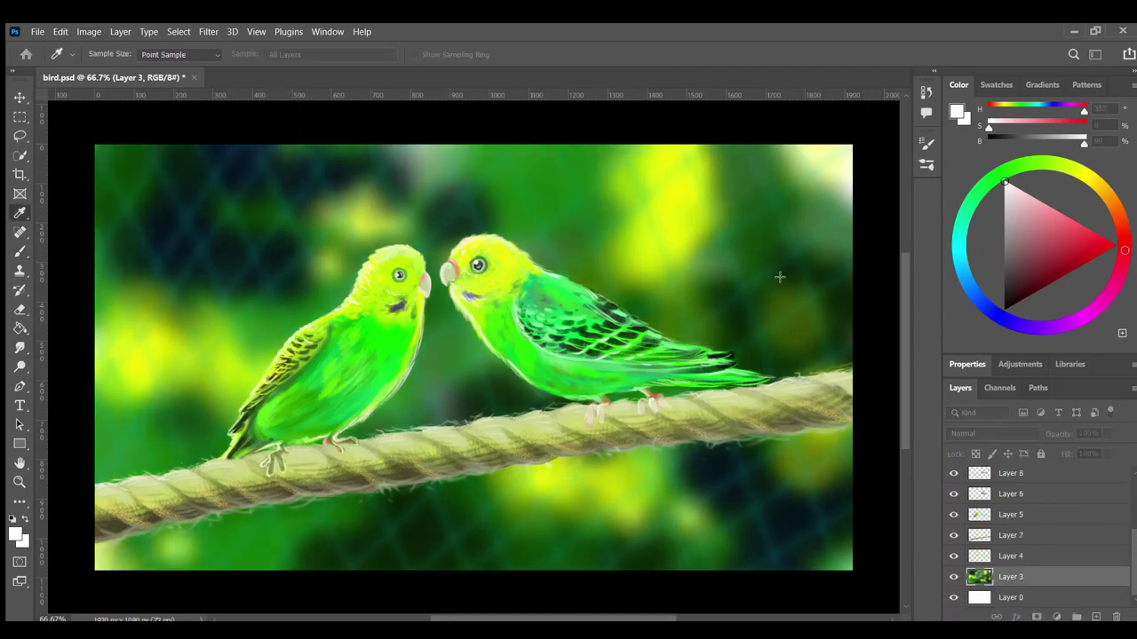
key(b)
ctrl+click(818, 279)
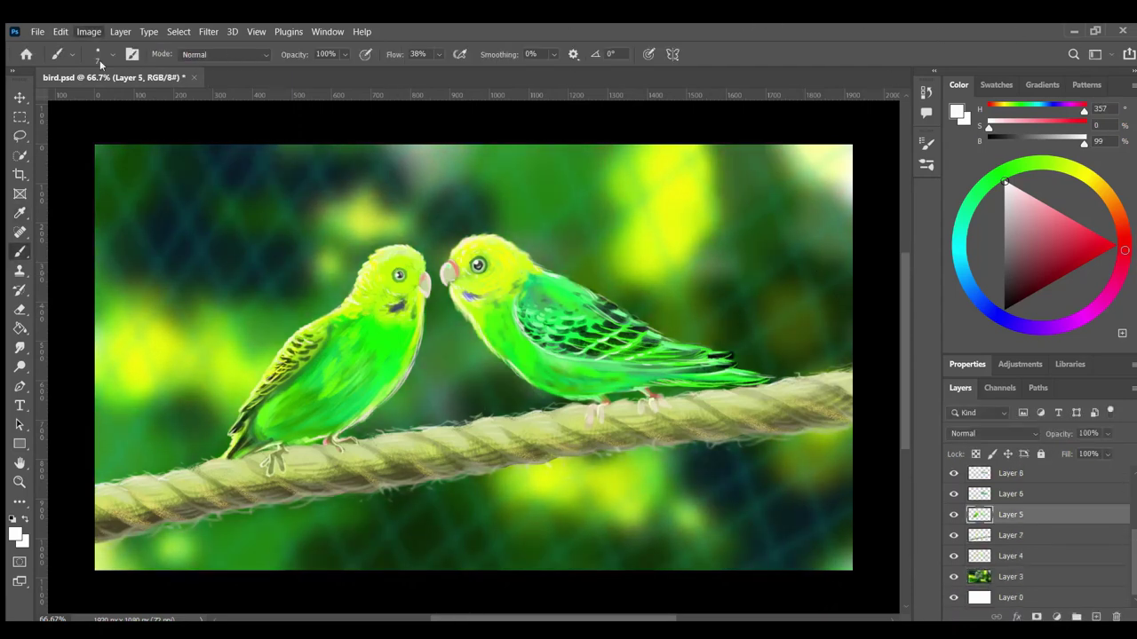
key(b)
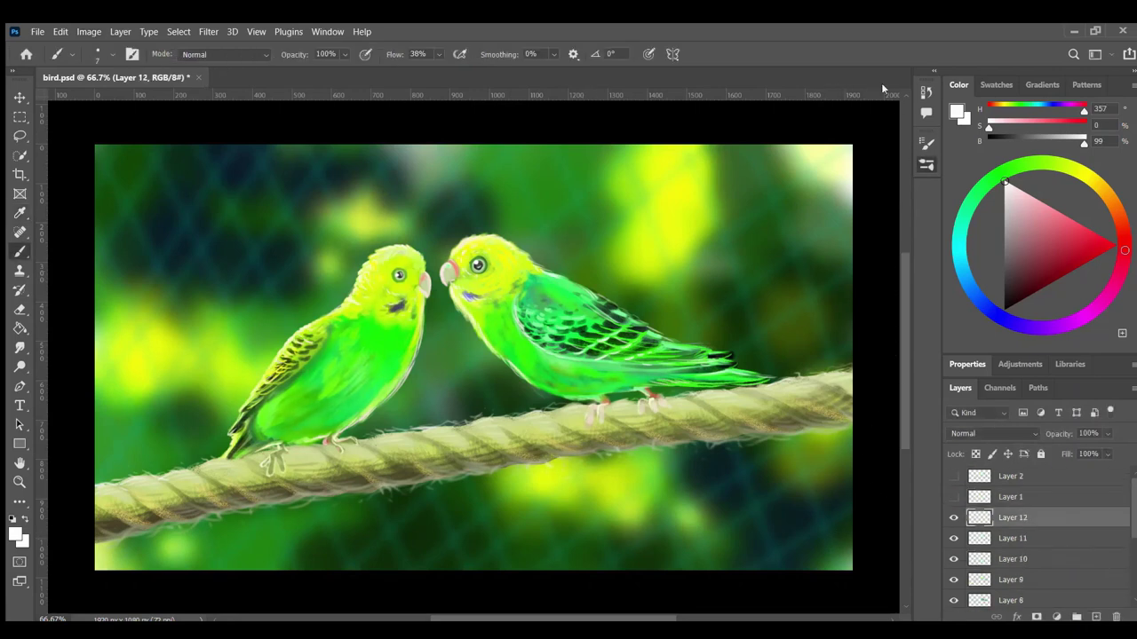
- Dab large soft pale bokeh dots across the upper-left and the background
click(265, 186)
click(238, 217)
click(205, 196)
click(164, 240)
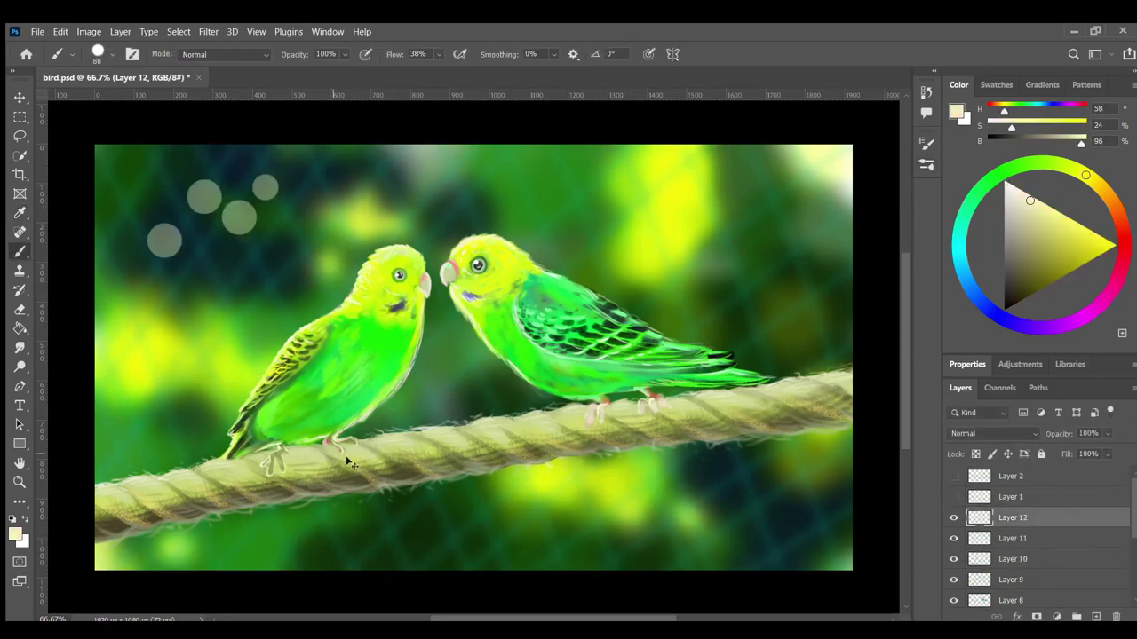
click(524, 213)
click(422, 414)
click(432, 359)
click(135, 170)
click(452, 533)
click(503, 506)
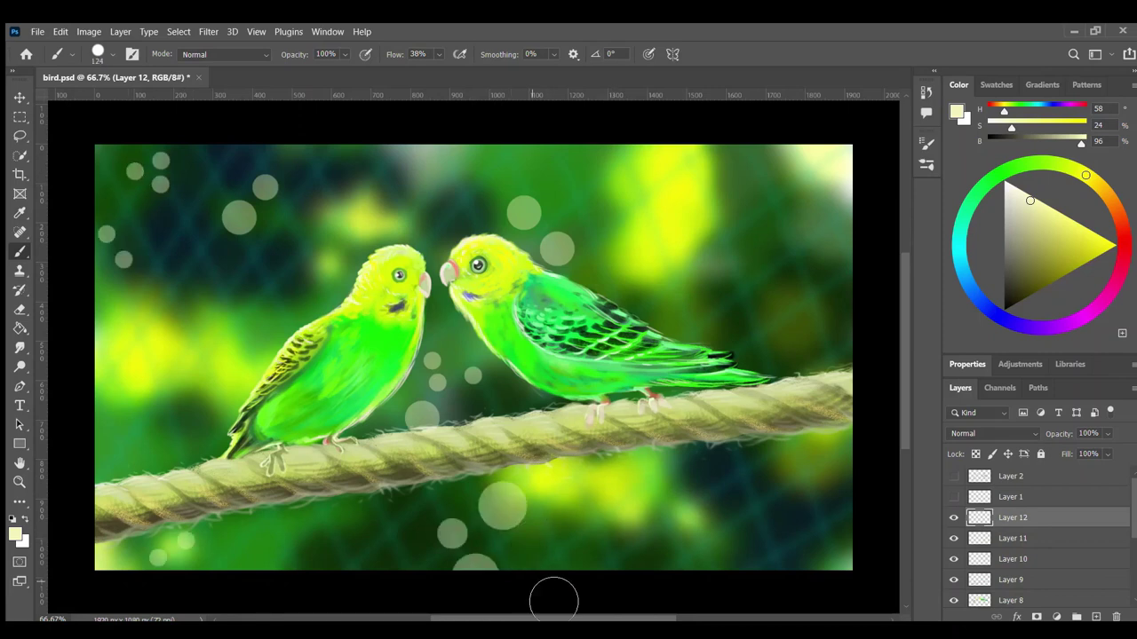
- Scatter smaller and tiny pale bokeh dots along the edges and around the scene
click(835, 338)
click(781, 241)
click(724, 283)
click(804, 508)
click(105, 200)
click(130, 457)
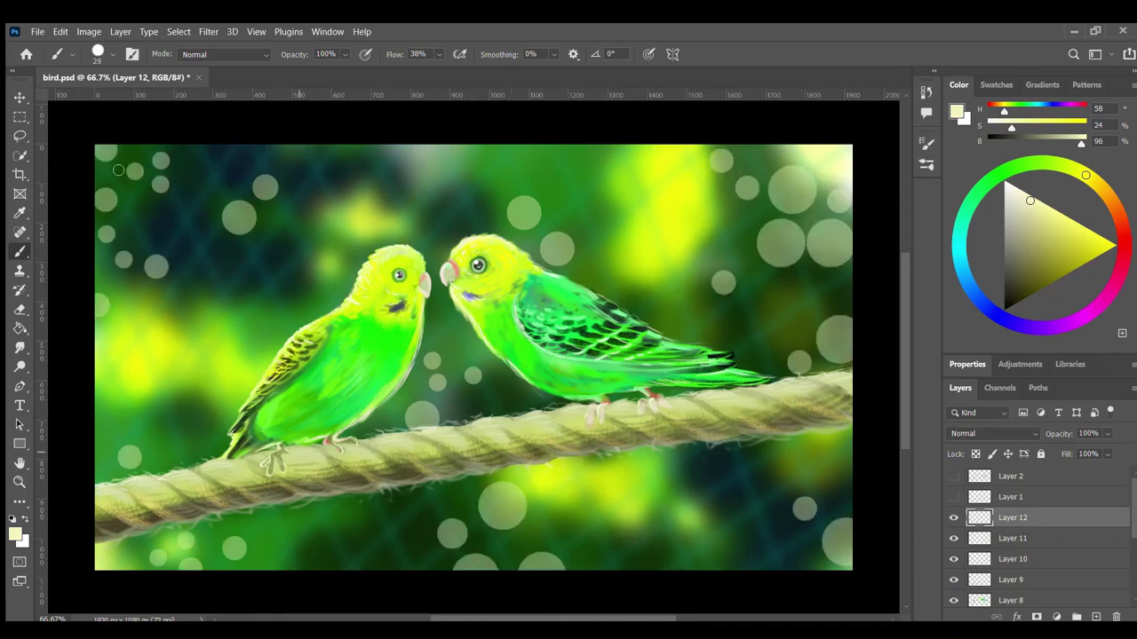
click(429, 340)
click(200, 217)
click(401, 210)
click(619, 251)
click(104, 437)
click(610, 266)
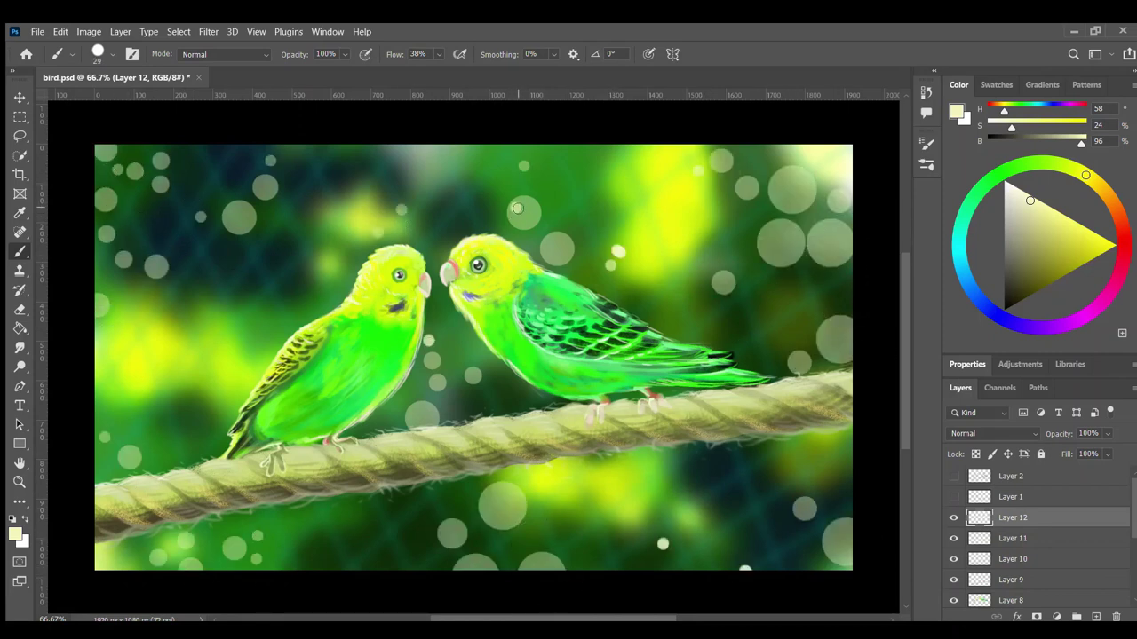
click(507, 221)
click(775, 194)
click(174, 167)
click(379, 423)
click(145, 412)
click(582, 531)
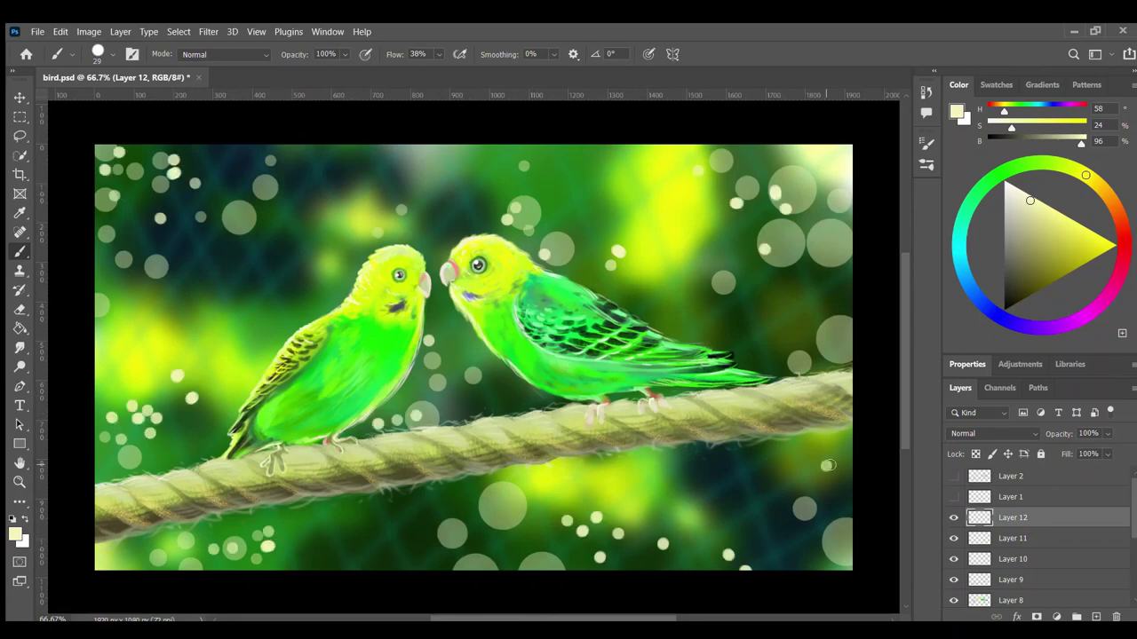
- Soften the bokeh dots into blurred light spots with Gaussian Blur
click(208, 31)
click(232, 51)
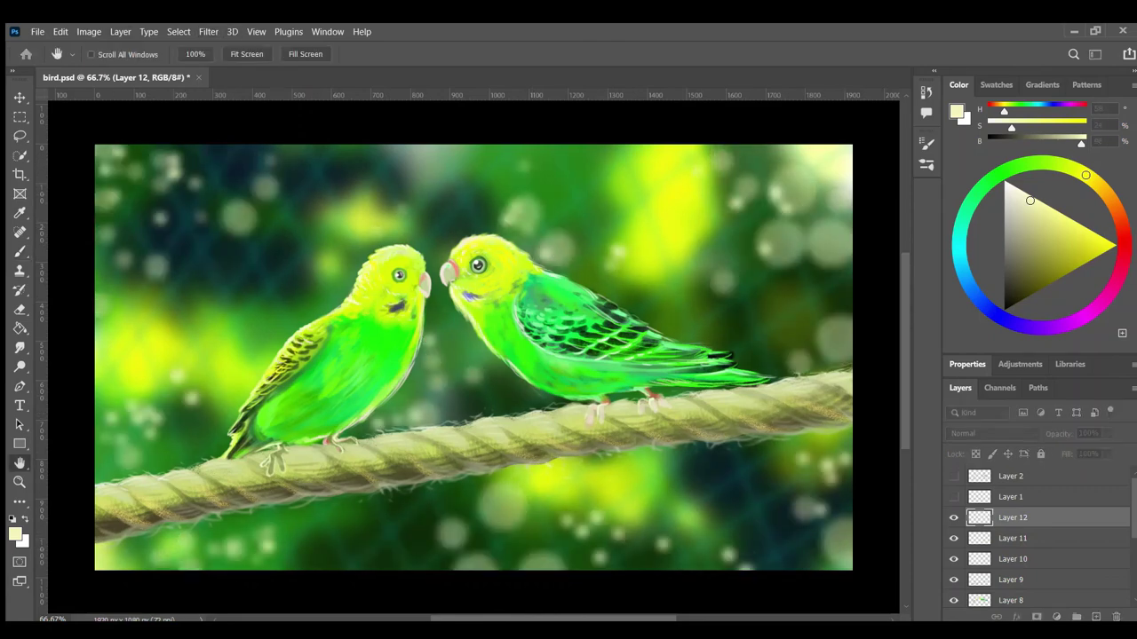
key(alt)
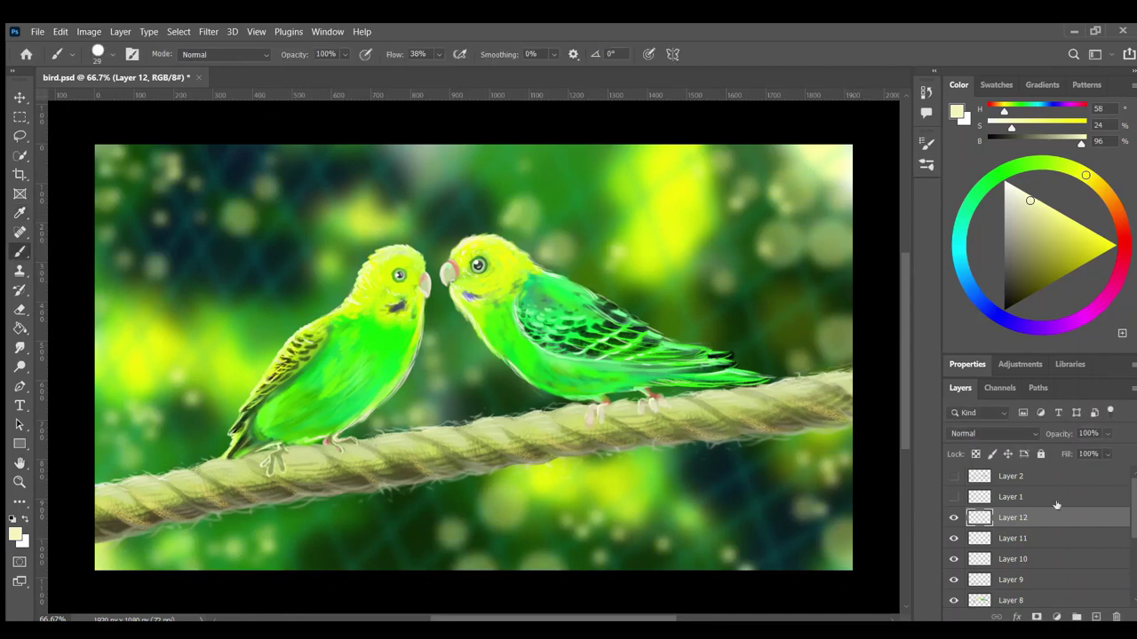
- On a new layer, paint dark green flat-brush leaves along the left edge and bottom-right corner
key(ctrl+shift+alt+n)
key(.)
alt+click(120, 163)
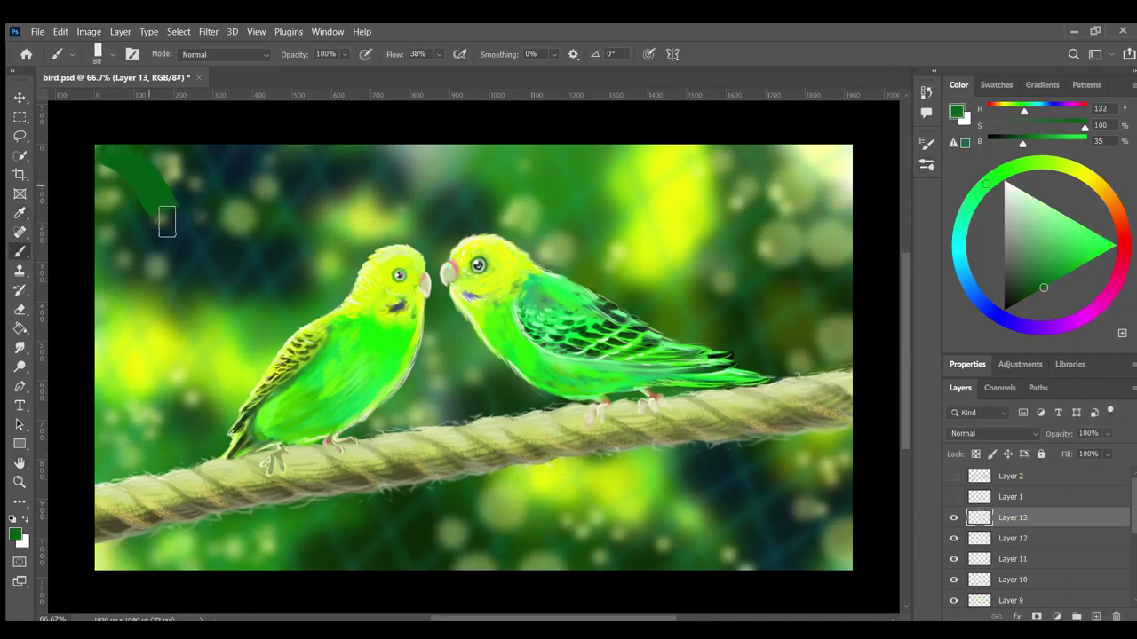
drag(95, 173, 168, 204)
drag(169, 159, 257, 155)
drag(142, 302, 196, 351)
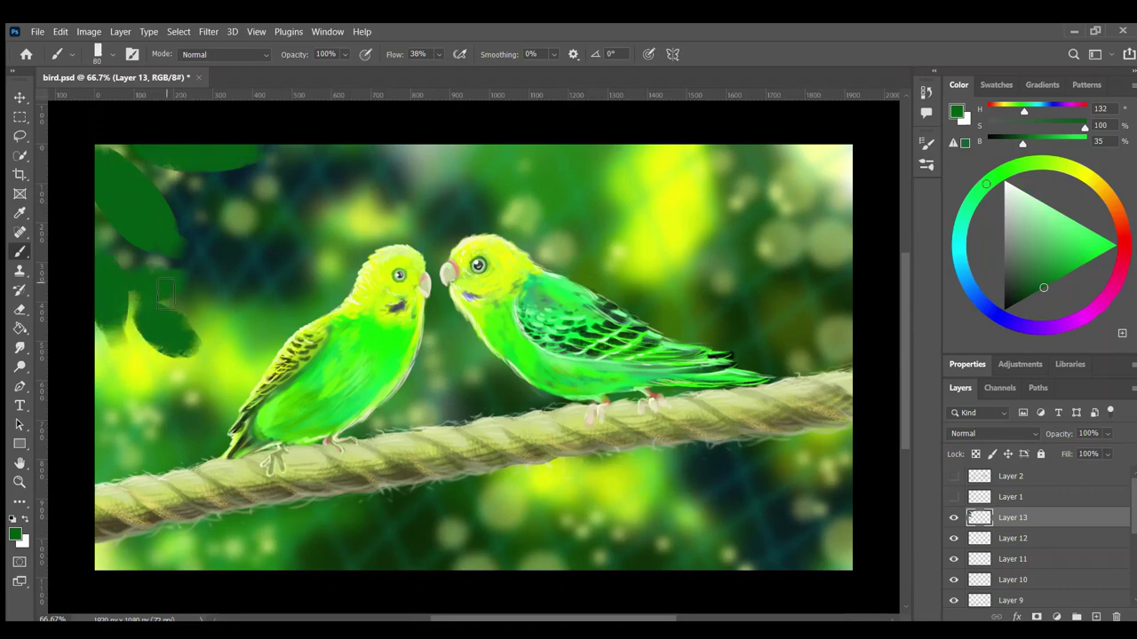
drag(115, 346, 107, 427)
mouse_move(764, 569)
mouse_down()
mouse_move(838, 540)
mouse_move(677, 548)
mouse_move(847, 502)
mouse_up()
- Add bright green highlights to the top-left, left-edge and bottom-right leaves
drag(100, 151, 164, 213)
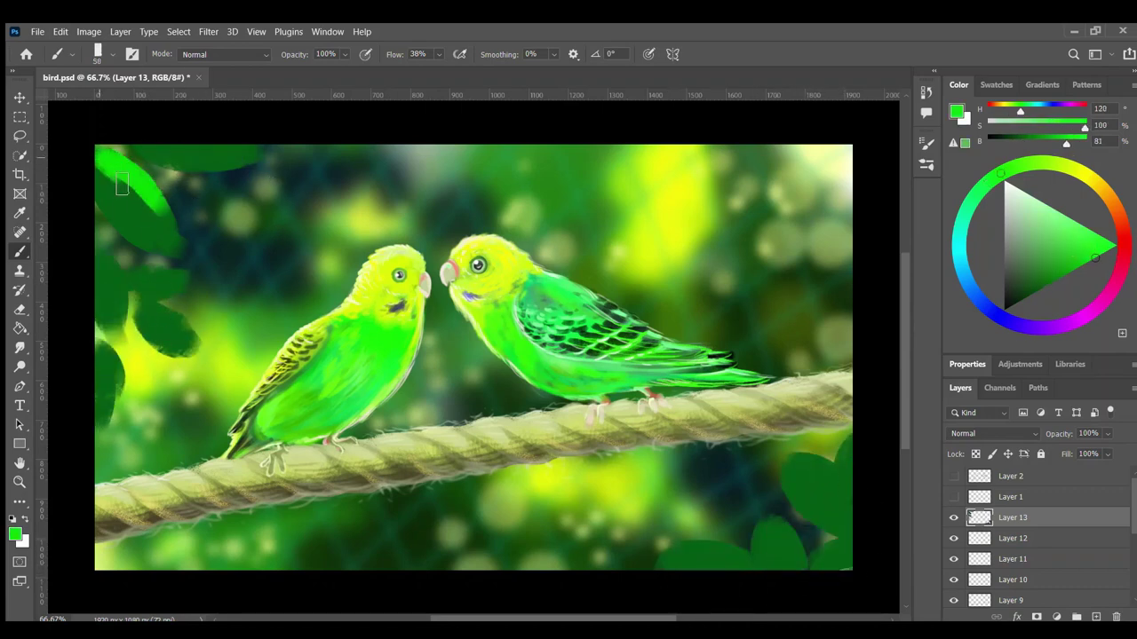
drag(111, 178, 231, 152)
mouse_move(100, 244)
mouse_down()
mouse_move(118, 284)
mouse_move(182, 307)
mouse_move(196, 348)
mouse_up()
drag(115, 351, 107, 404)
mouse_move(799, 538)
mouse_down()
mouse_move(848, 467)
mouse_move(839, 497)
mouse_up()
drag(790, 524, 764, 568)
- With a smaller brush and sampled dark green, draw veins and outlines on the leaves
key(bracketleft)
key(bracketleft)
key(bracketleft)
alt+click(305, 227)
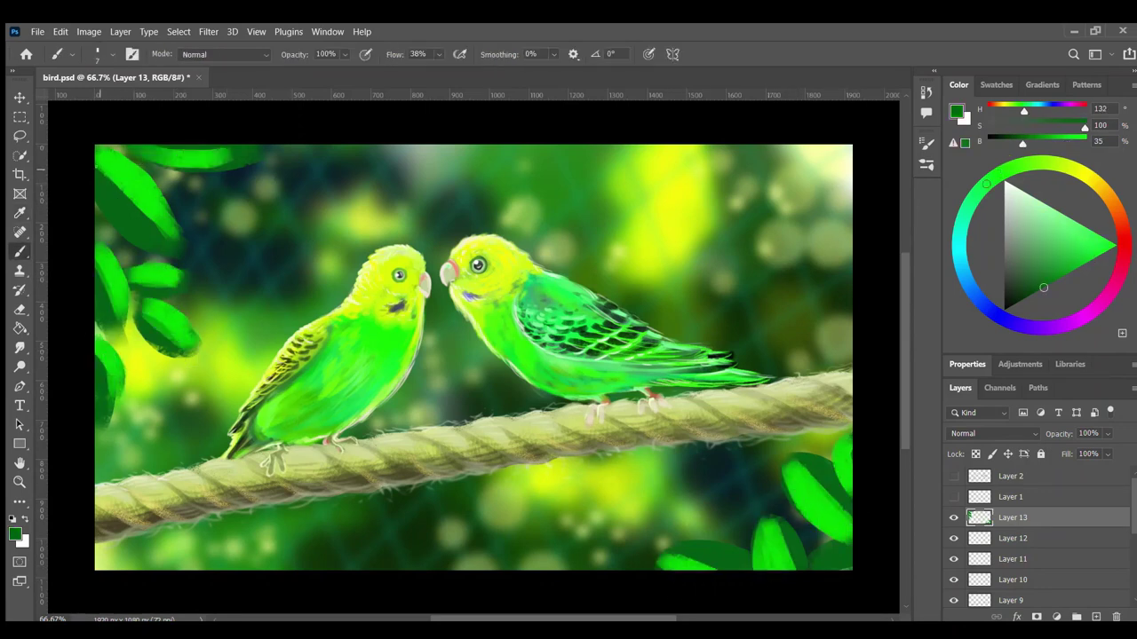
drag(183, 151, 225, 162)
mouse_move(101, 302)
mouse_down()
mouse_move(176, 281)
mouse_move(193, 352)
mouse_up()
drag(96, 346, 119, 362)
drag(797, 465, 840, 508)
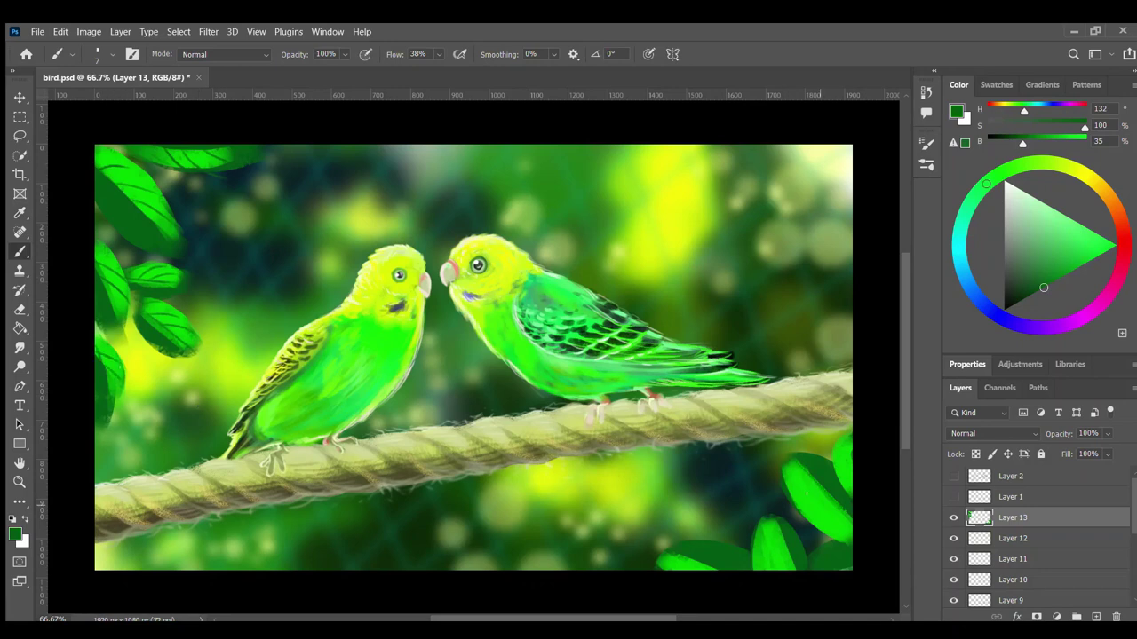
drag(842, 442, 848, 472)
drag(781, 524, 765, 570)
drag(705, 558, 666, 570)
- Undo and redo the vein strokes, then repaint the left-edge and bottom-right leaves darker
key(ctrl+z)
key(ctrl+z)
key(ctrl+z)
key(ctrl+z)
key(ctrl+z)
key(ctrl+z)
key(ctrl+shift+z)
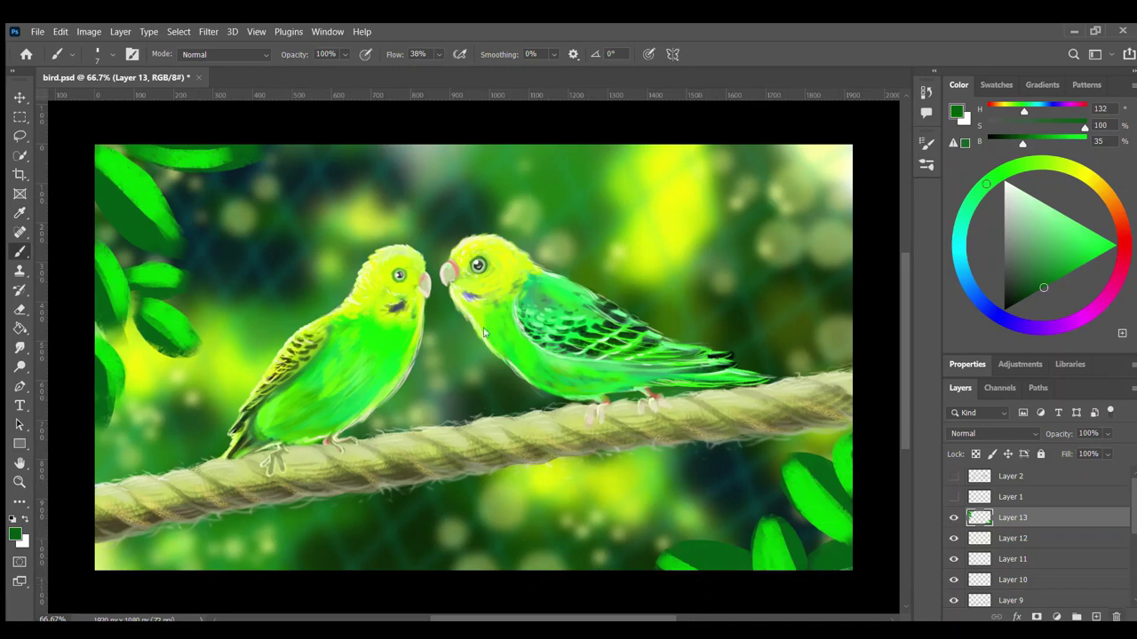
key(Delete)
drag(122, 223, 170, 152)
mouse_move(142, 257)
mouse_down()
mouse_move(174, 294)
mouse_move(111, 444)
mouse_up()
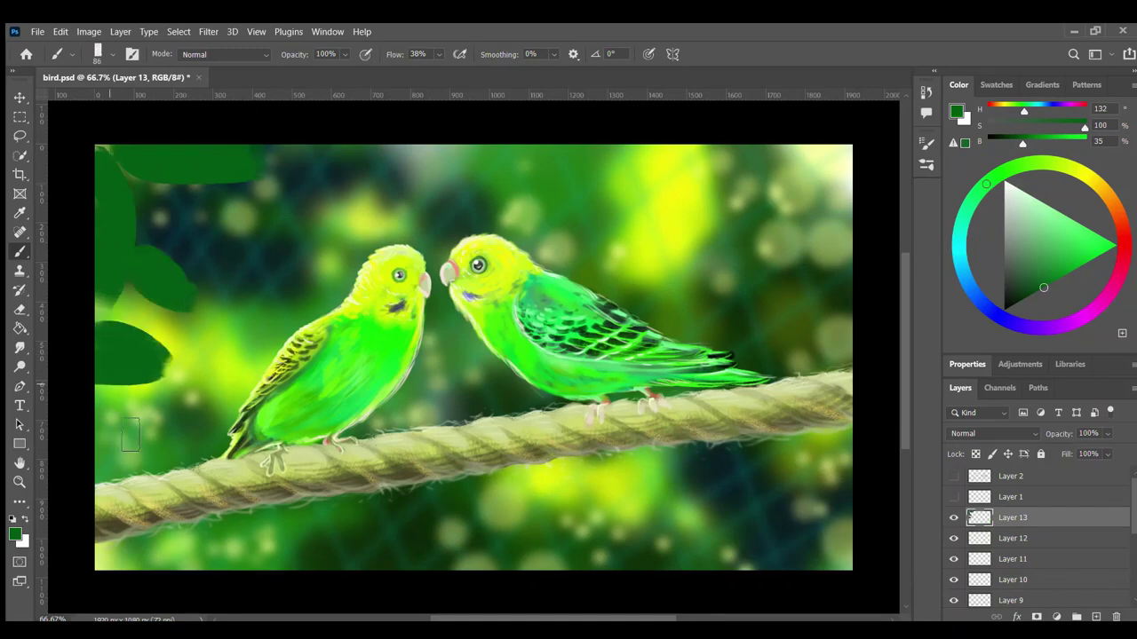
drag(831, 461, 787, 571)
drag(835, 528, 826, 569)
alt+click(132, 215)
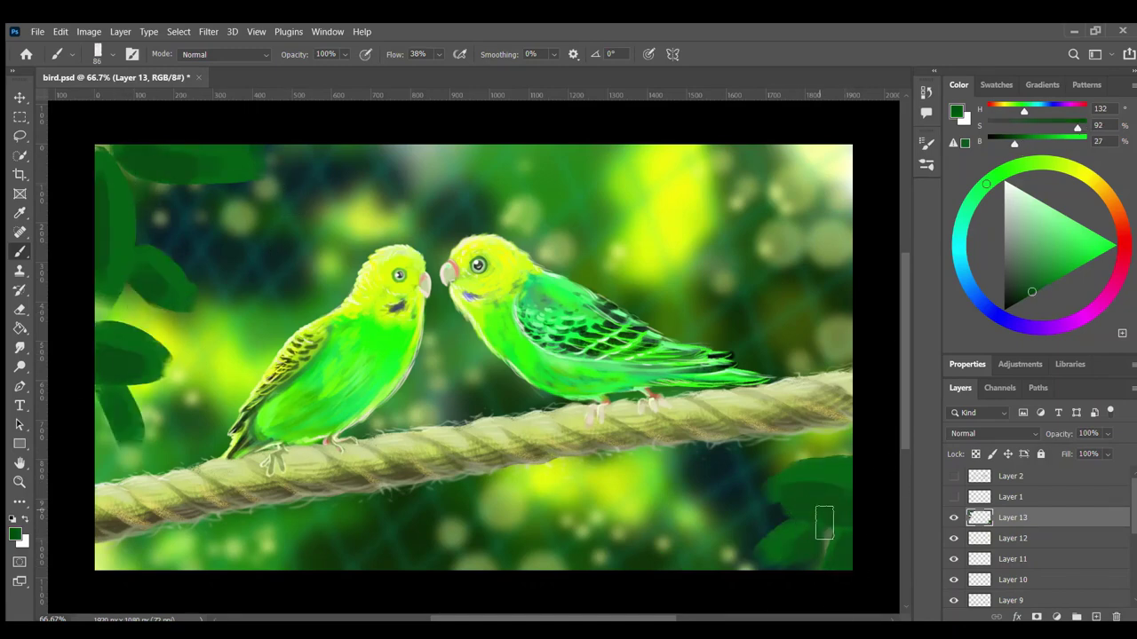
key(bracketleft)
key(bracketleft)
key(bracketleft)
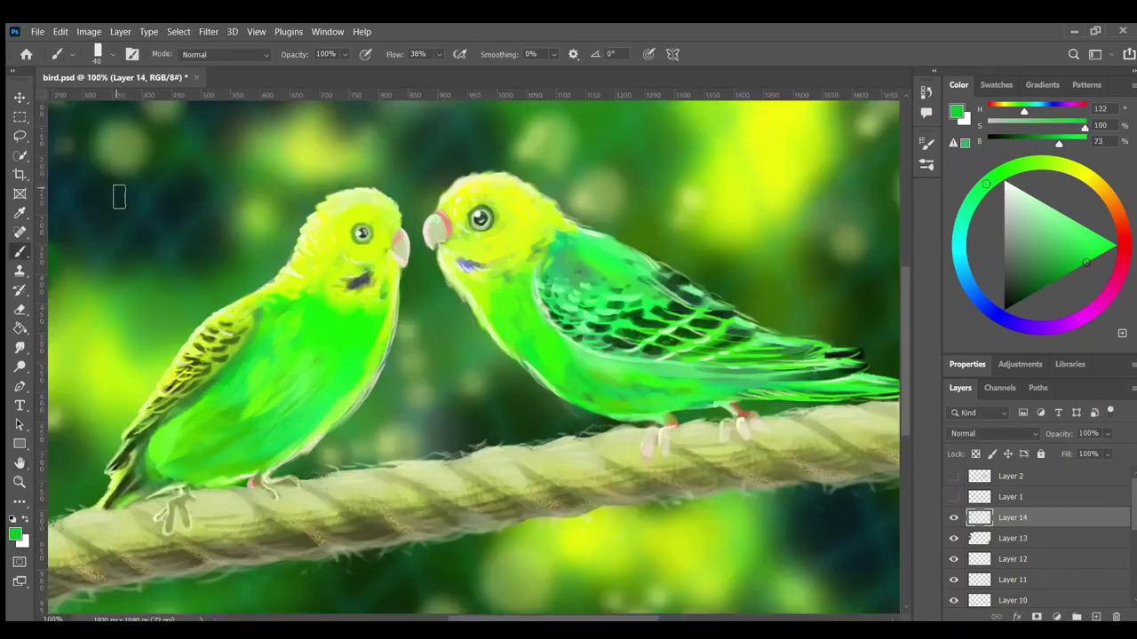